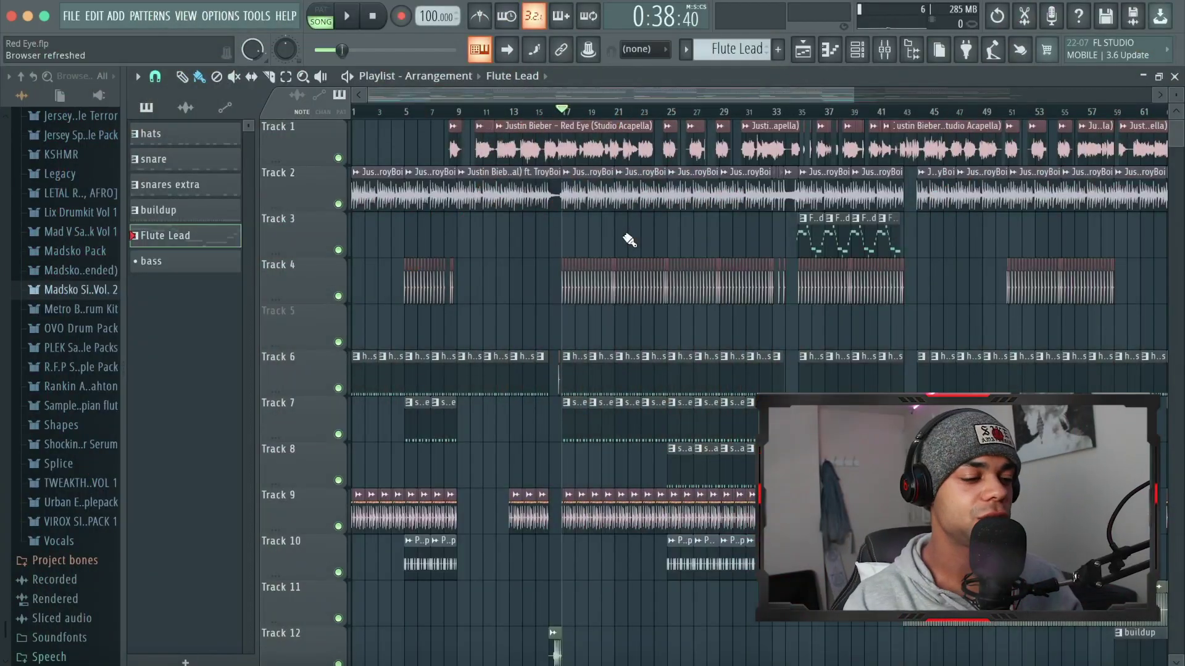
Look over the remix arrangement in the playlist, across its tracks and along the timeline to about bar 45.
scroll(630, 241, "left", 5)
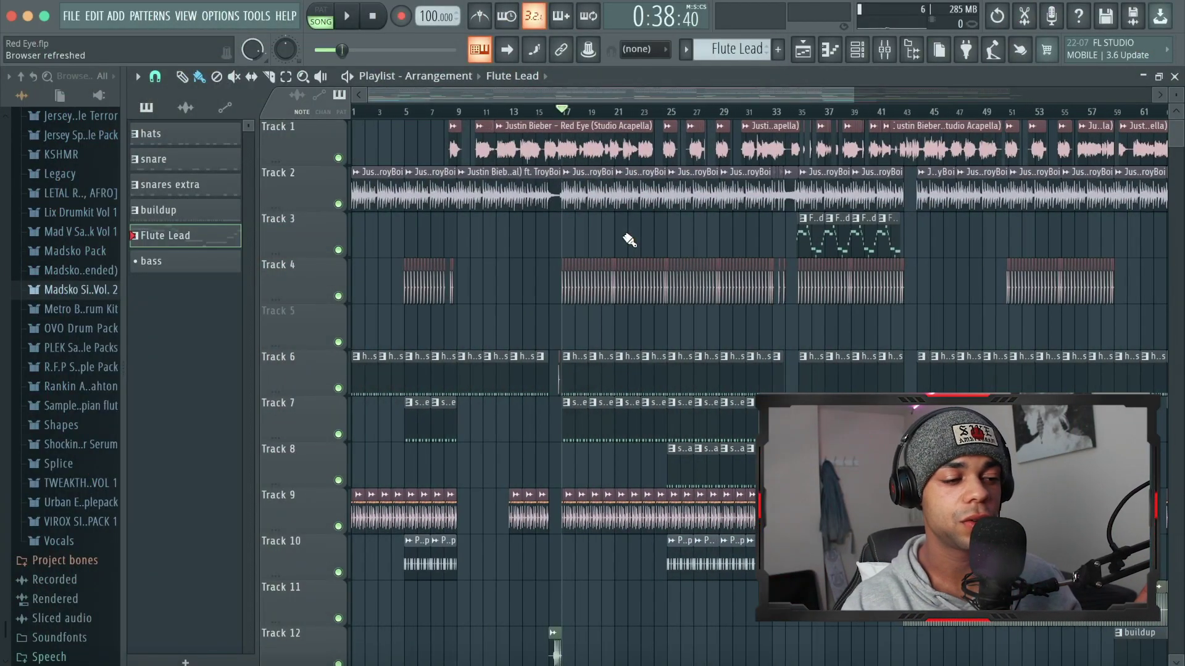
scroll(522, 171, "up", 4)
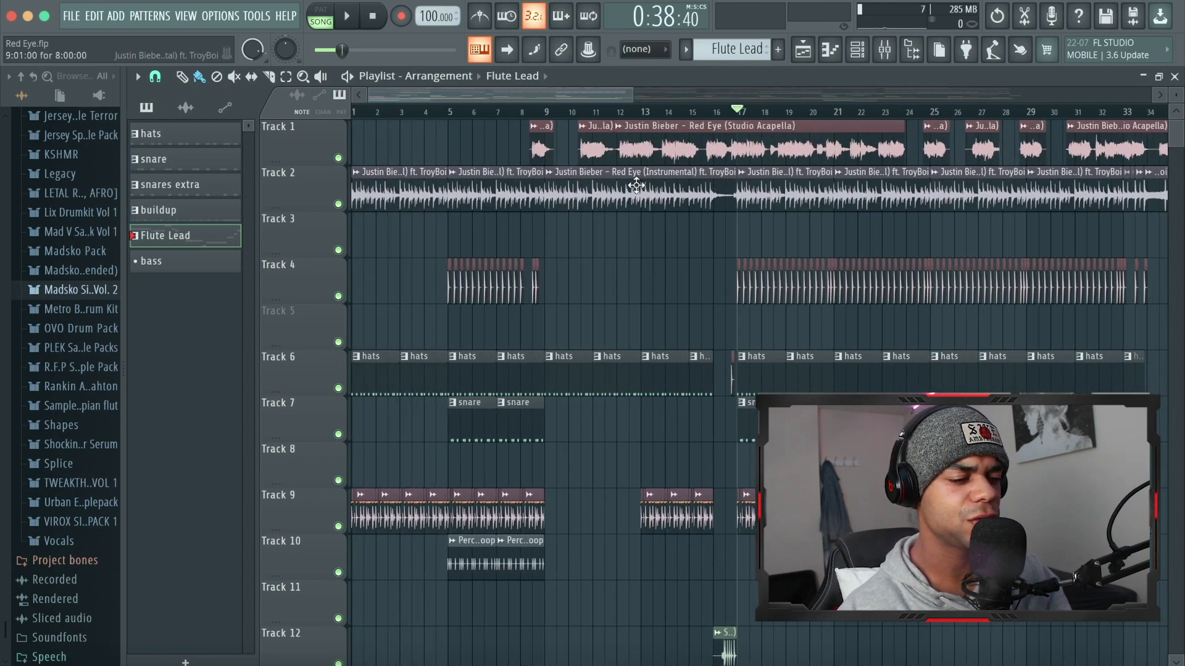
scroll(522, 172, "down", 2)
scroll(899, 384, "down", 6)
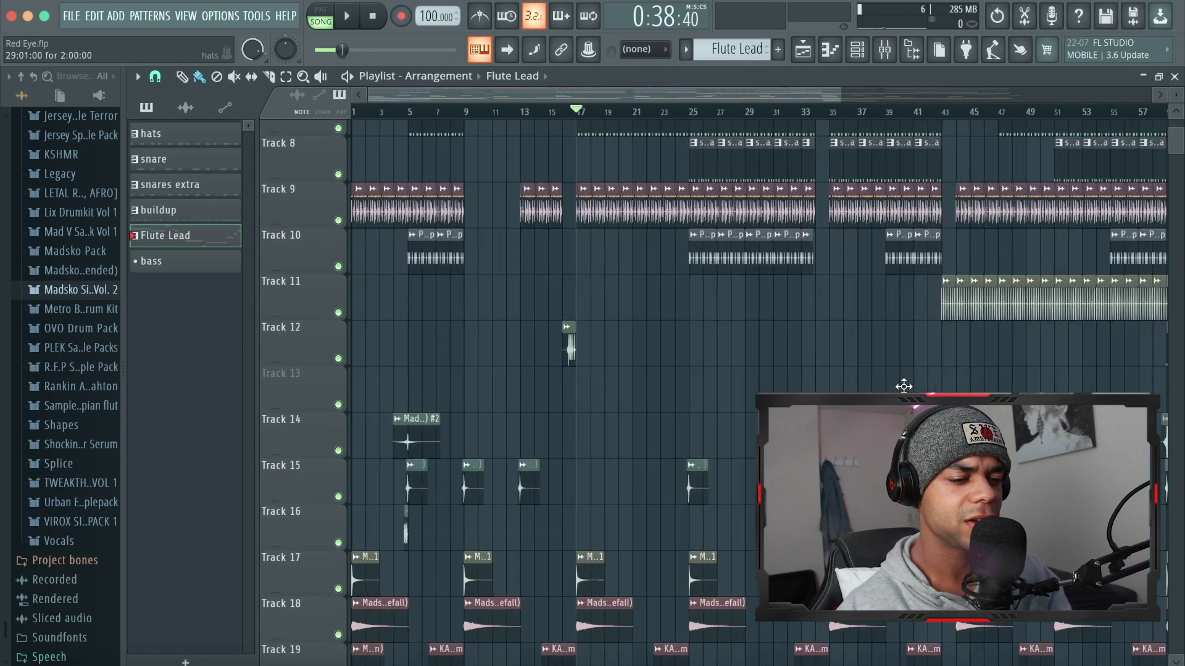
scroll(670, 320, "up", 6)
scroll(669, 319, "down", 2)
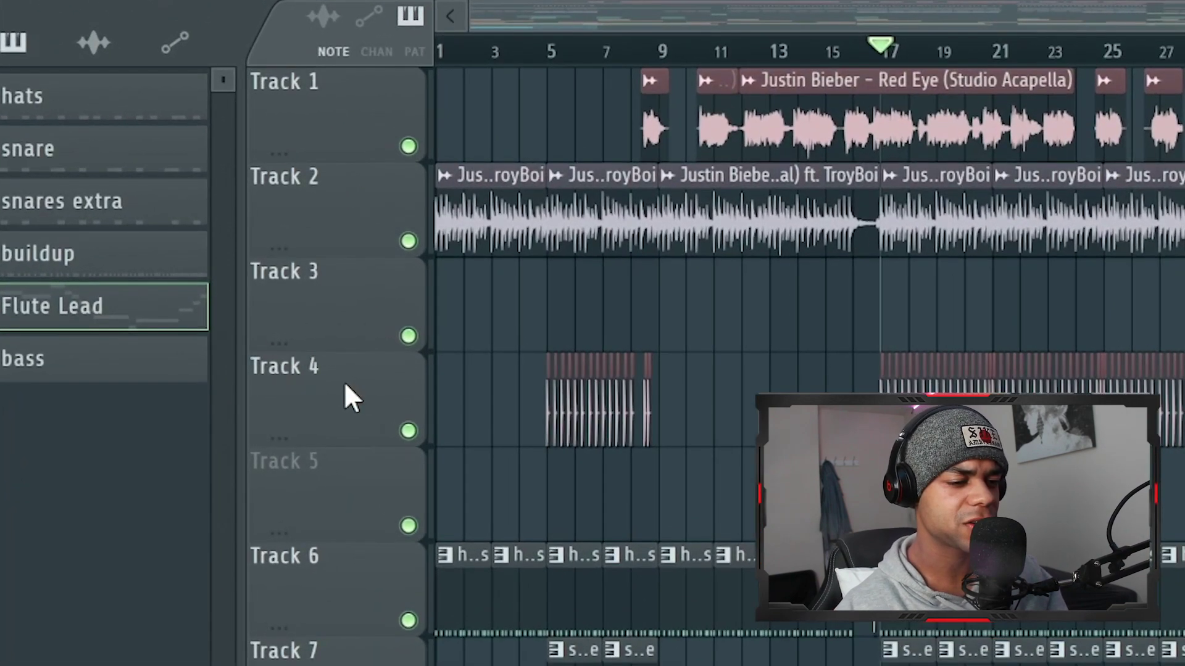
scroll(344, 381, "up", 3)
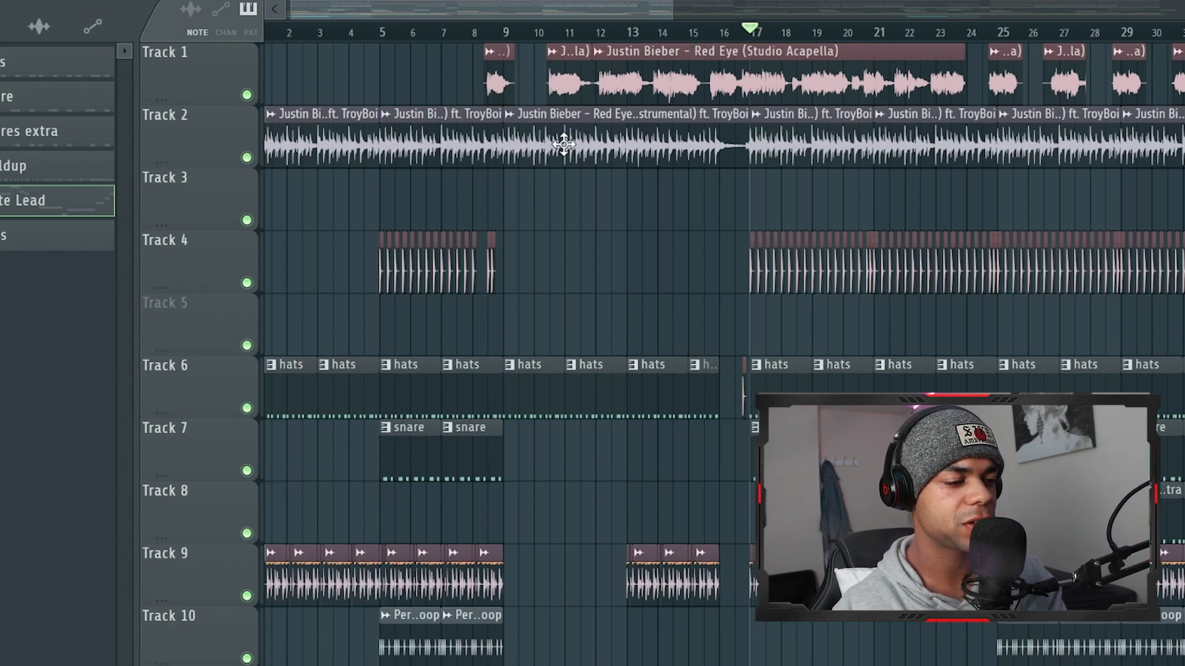
scroll(775, 190, "right", 5)
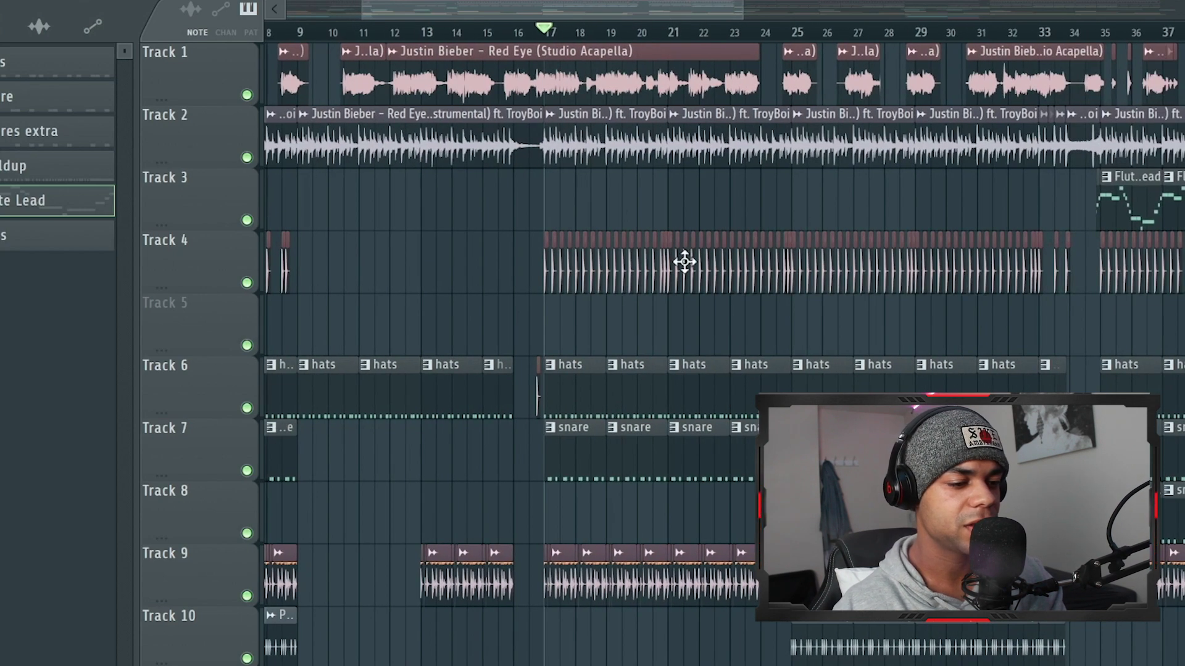
scroll(610, 288, "left", 1)
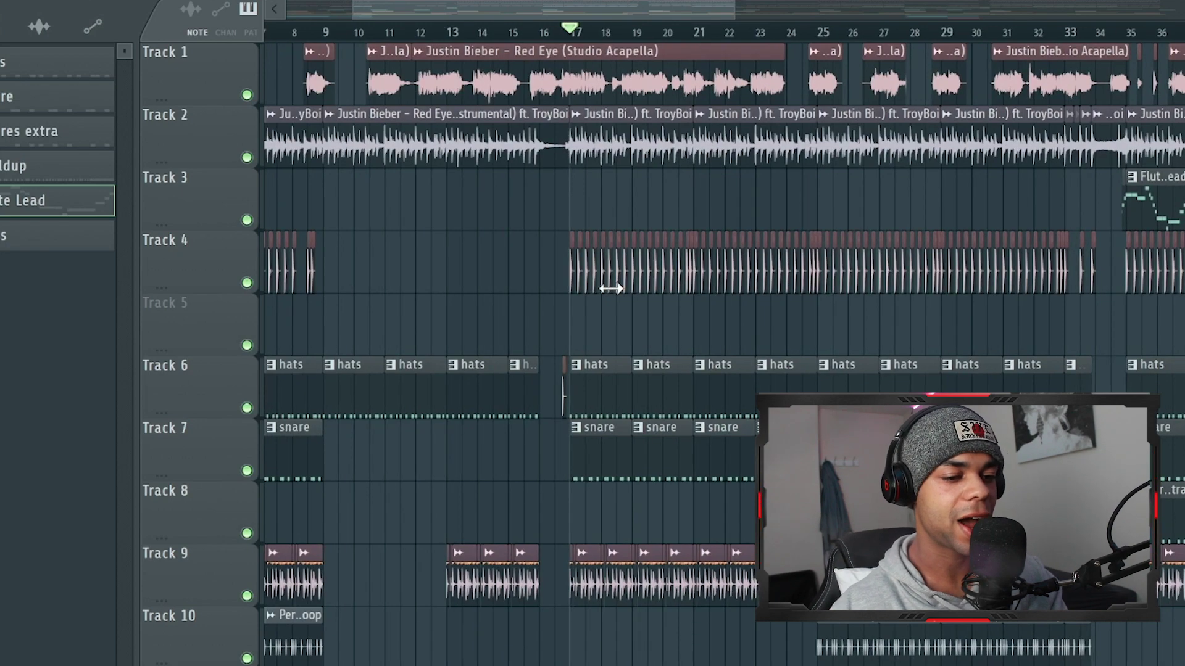
scroll(917, 229, "right", 8)
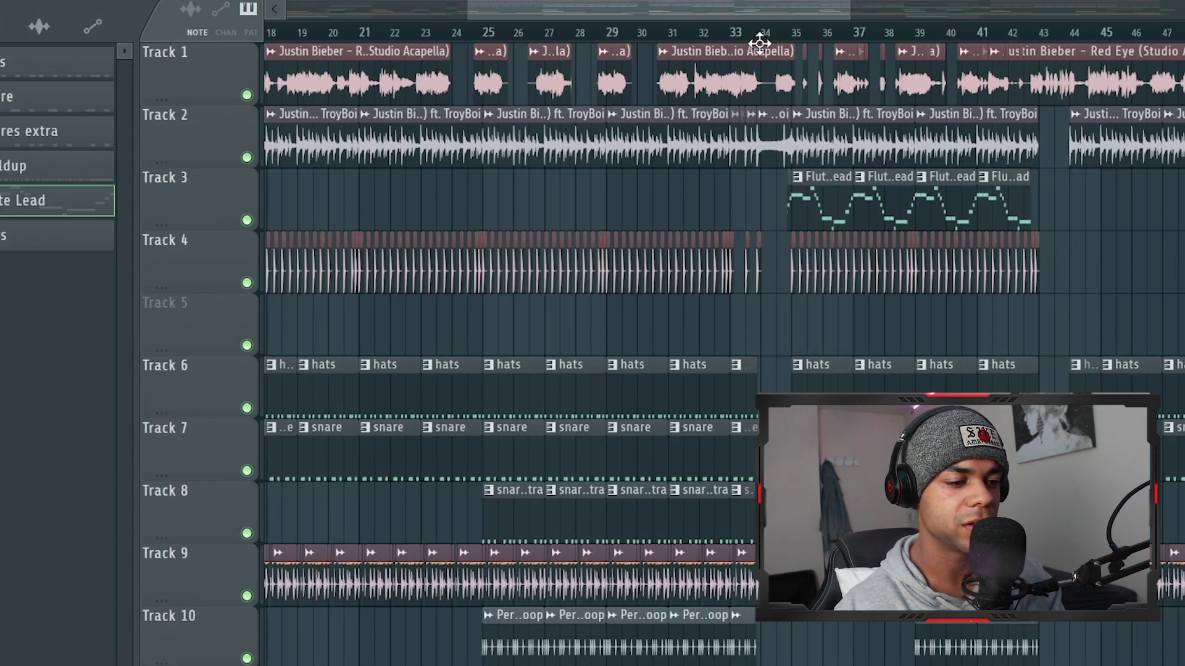
Set the playback position at bar 35 and try moving the second Flute Lead clip from Track 3 to Track 5.
left_click(792, 29)
left_click_drag(887, 213, 883, 341)
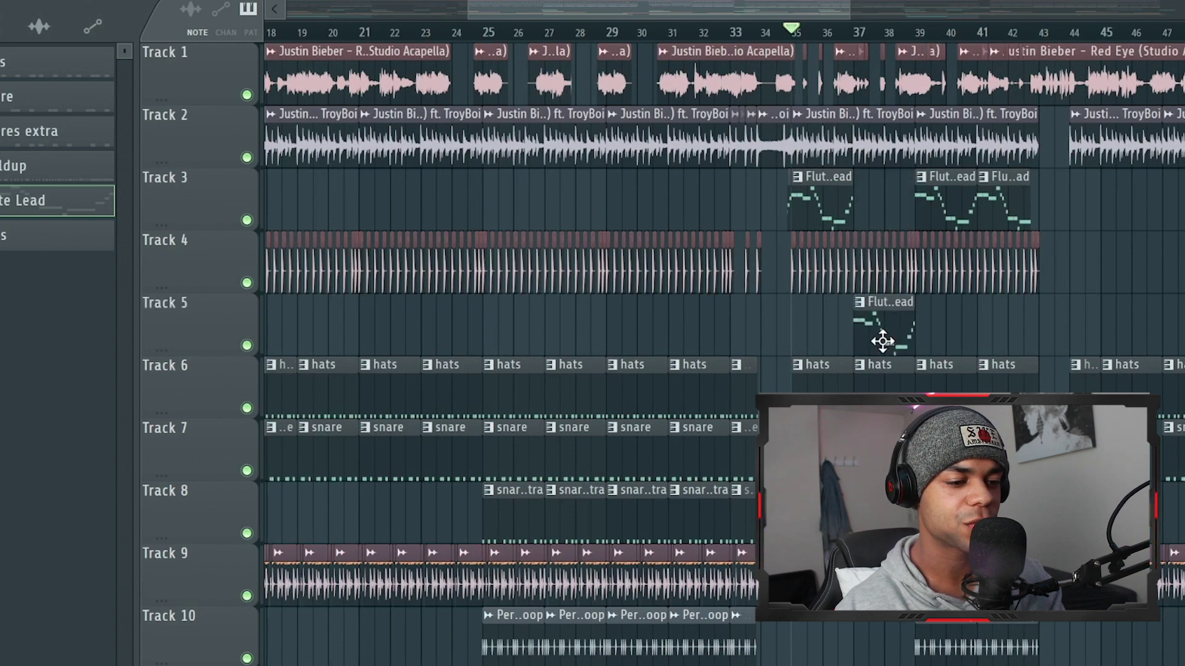
right_click(949, 214)
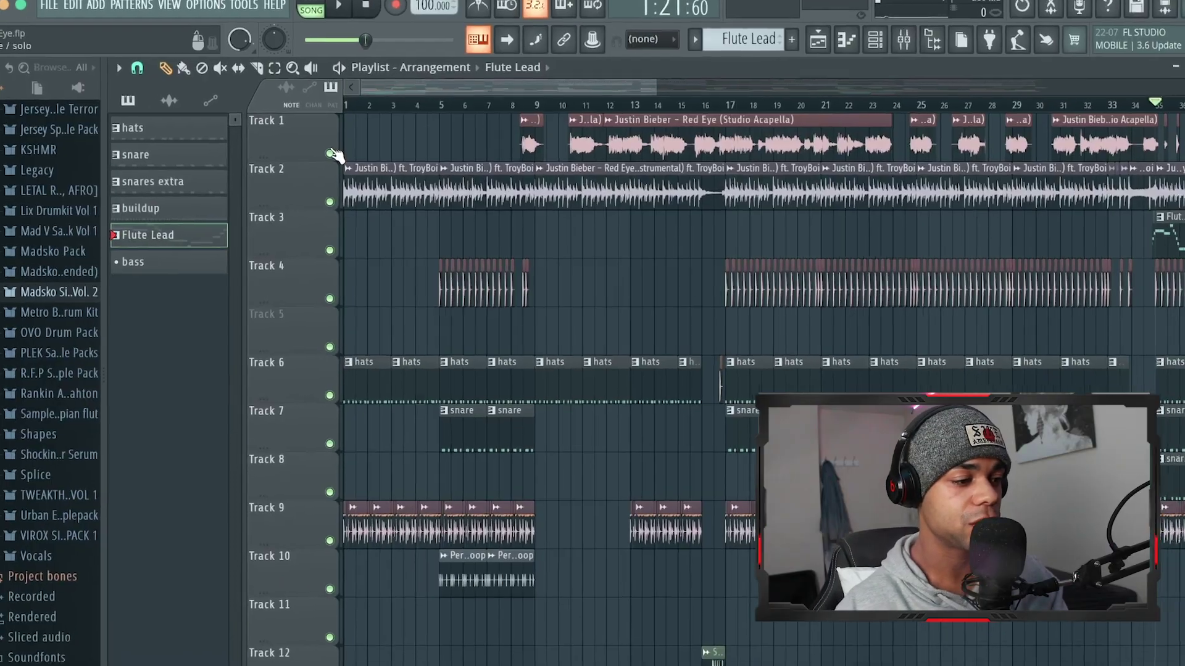
Rename Track 1 as Acapella and Track 2 as Instrumental.
double_click(310, 144)
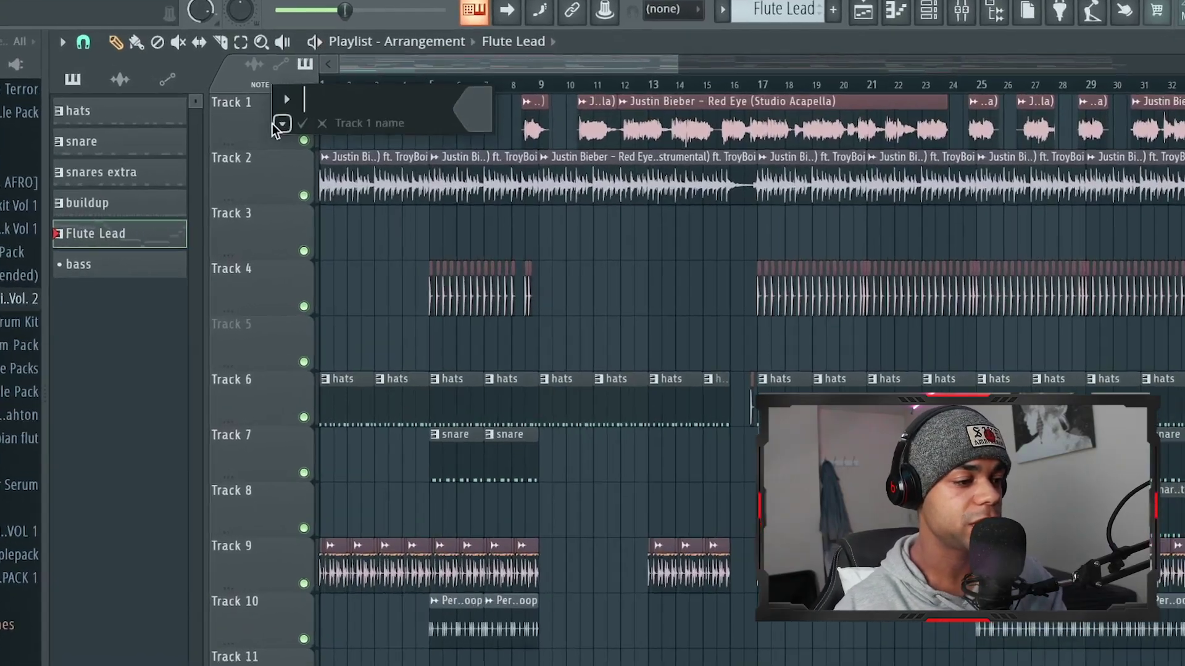
type("Acapella")
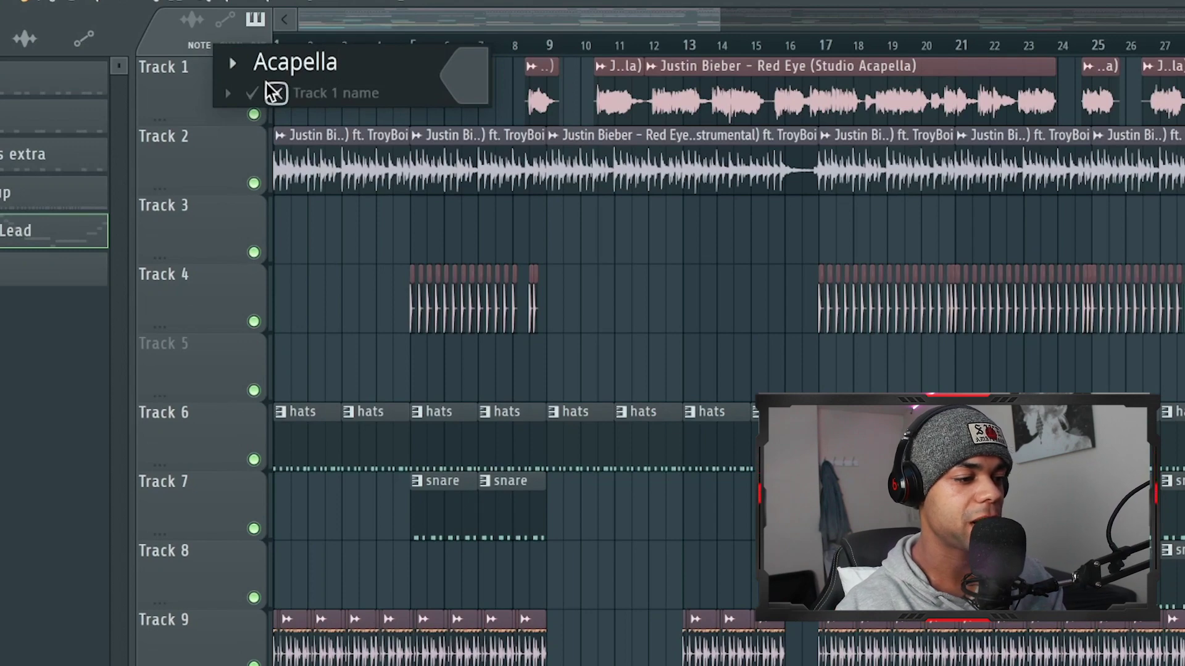
key("Return")
double_click(218, 158)
type("Inst")
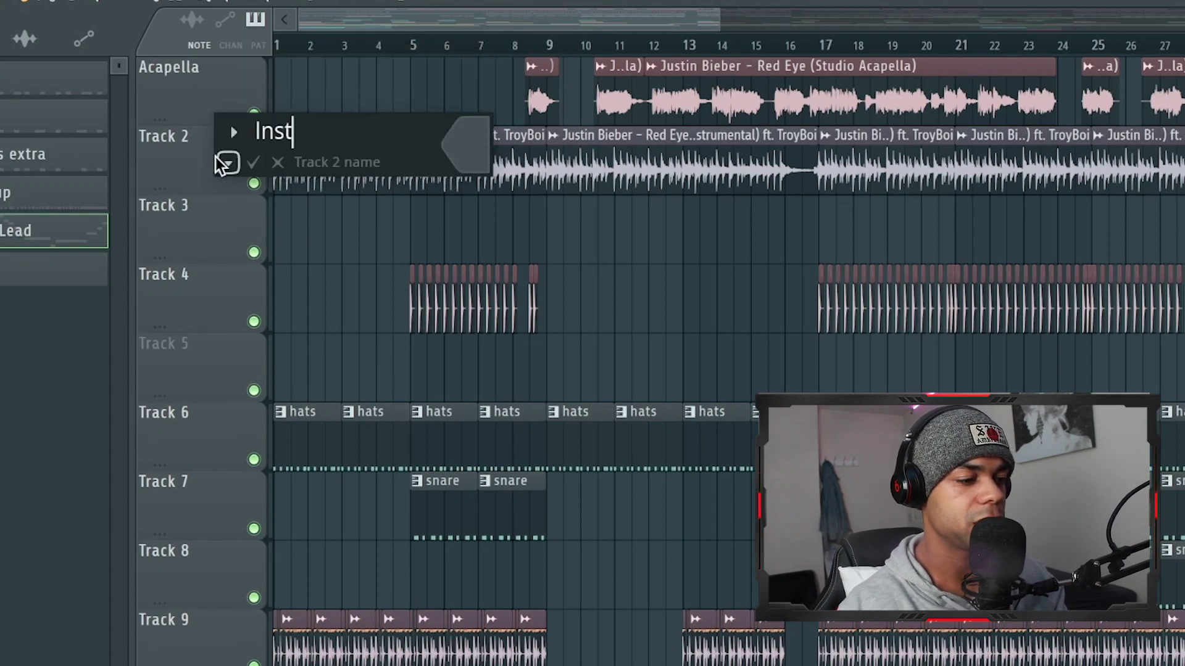
type("rumental")
key("Return")
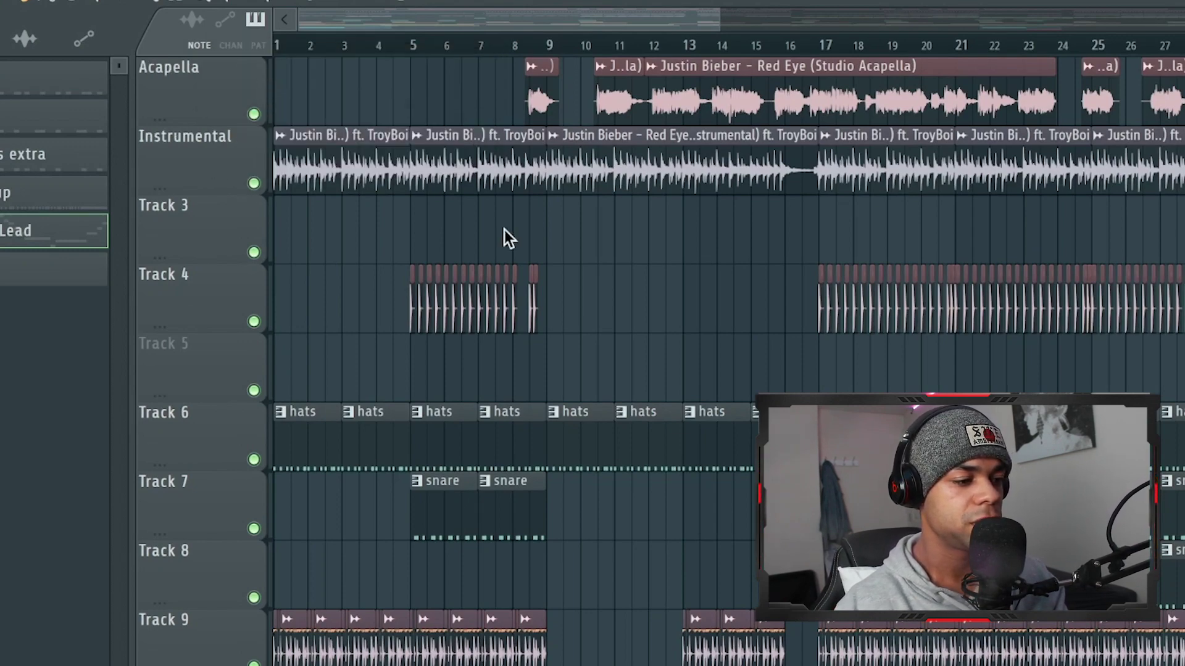
Rename Track 3, which holds the flute clips, as Lead and Track 4 as Kick.
scroll(617, 231, "right", 4)
double_click(206, 224)
type("Lead")
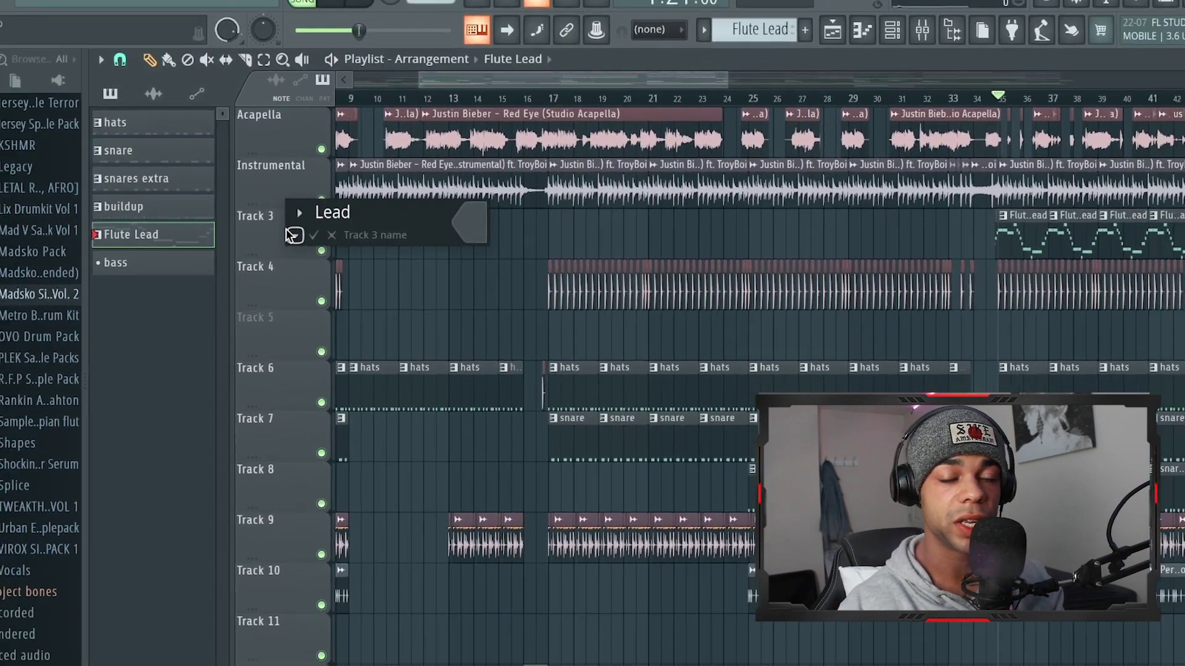
key("Return")
double_click(253, 272)
type("Kick")
key("Return")
Rename Track 6 as Hats, Track 7 as Snare 1 and Track 8 as Snare 2.
double_click(278, 356)
type("Hats")
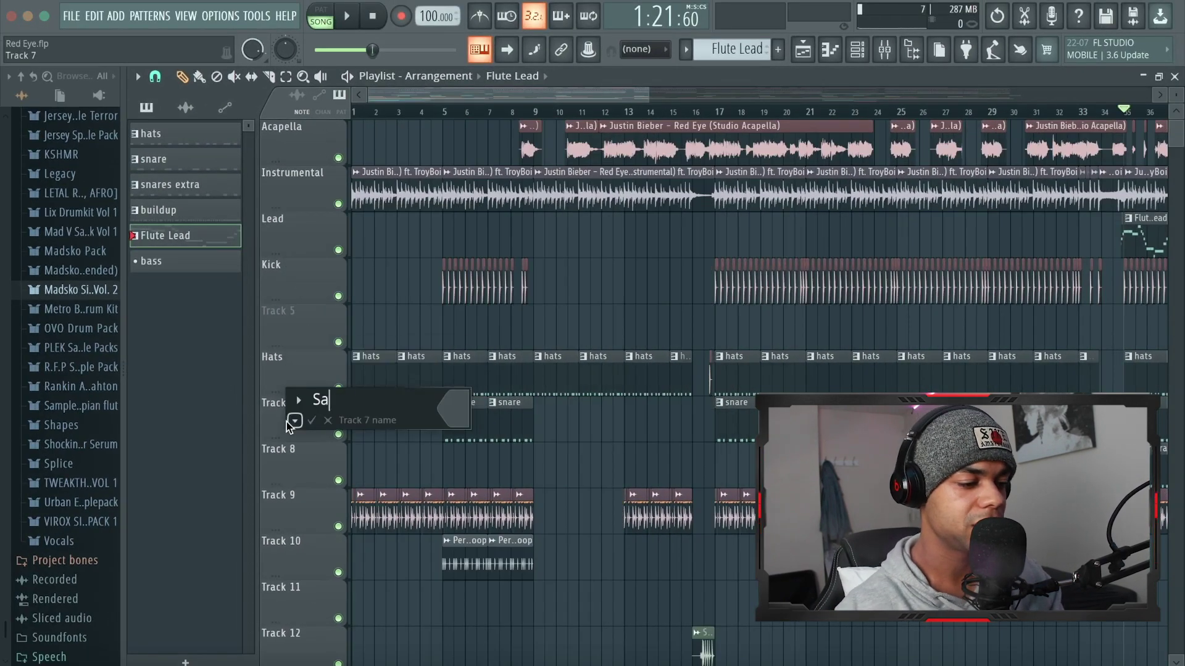
key("Return")
double_click(278, 403)
type("Snare 1")
key("Return")
double_click(278, 450)
type("Snare 2")
Rename Track 11 as Tick Tock and Track 12 as Pre Drop Roll.
scroll(493, 370, "down", 3)
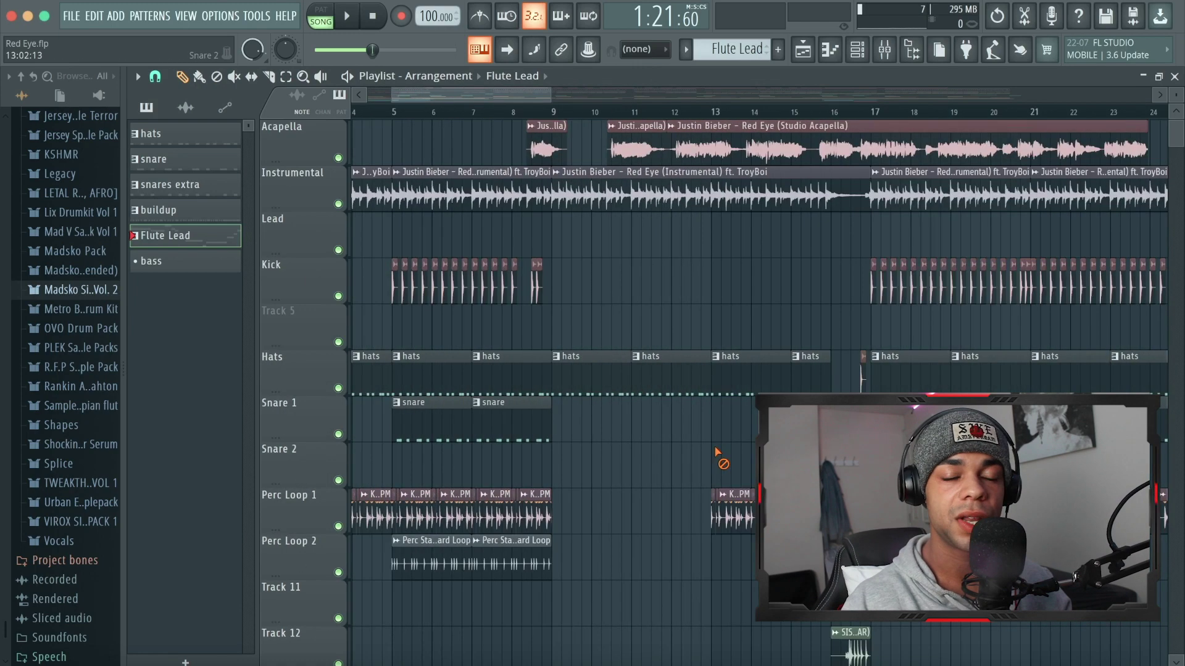
scroll(494, 371, "down", 5)
double_click(282, 395)
type("Tick Tock")
key("Return")
double_click(292, 442)
type("Pre Drop Roll")
key("Return")
Rename Track 14 as Transition 1 and Track 15 as Transition 2.
double_click(281, 534)
type("Transition 1")
key("Return")
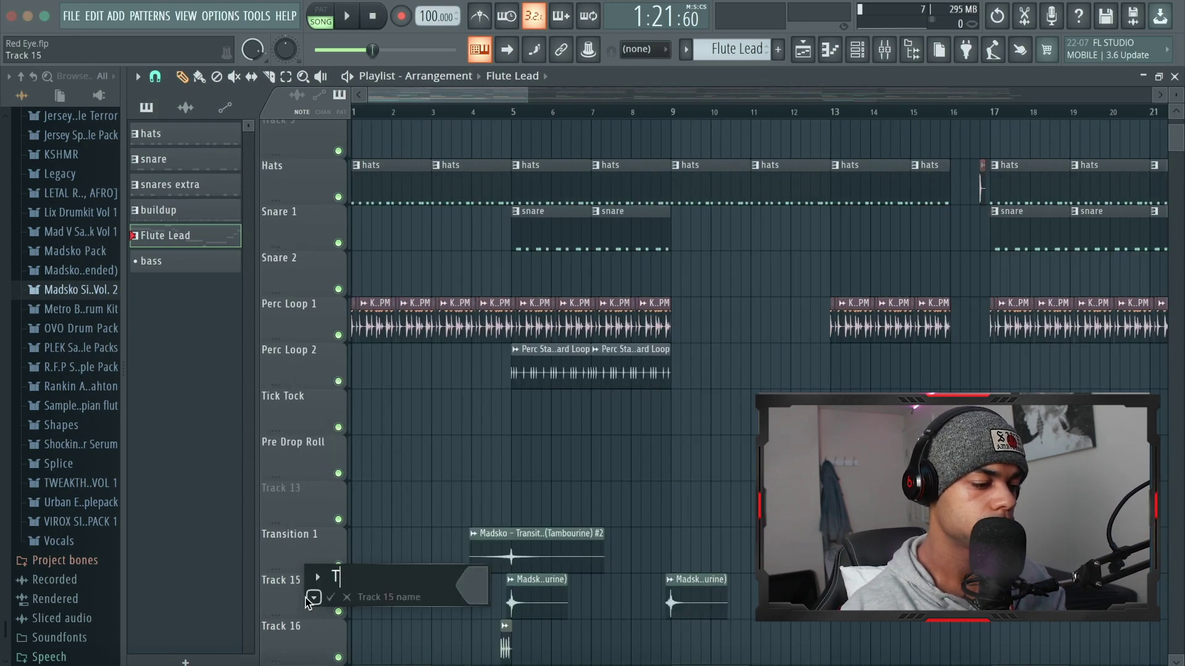
double_click(281, 580)
type("Transition 2")
Rename Track 16 as Scratch / Crash and Track 17 as Crash 2.
double_click(281, 627)
type("Scratch / Crash")
double_click(307, 338)
type("Crash 2")
Rename Track 18 as Sweep Down and Track 19 as Reversed Voice.
double_click(306, 379)
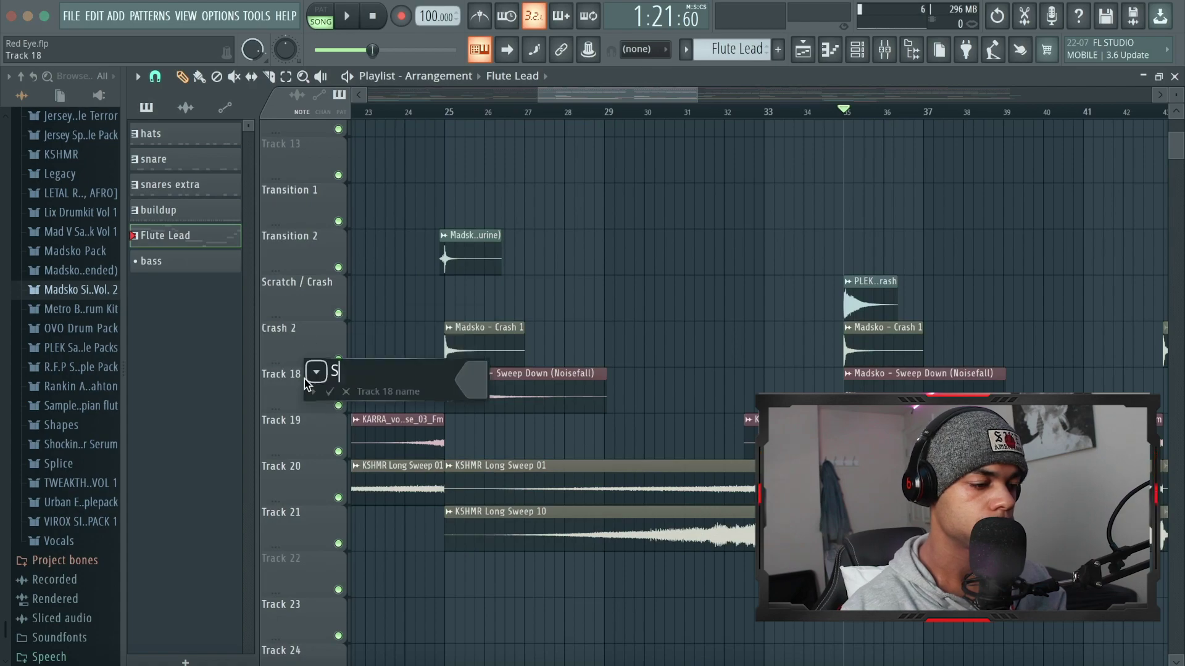
type("Sweep Down")
double_click(306, 425)
type("Reversed Voice")
Rename the two KSHMR Long Sweep tracks, Track 20 and Track 21, as Sweep Up 1 and Sweep Up 2.
double_click(306, 471)
type("Sweep Up 1")
double_click(306, 517)
Look over the renamed playlist tracks from Acapella downwards to check how they are organised.
scroll(775, 381, "down", 4, "ctrl")
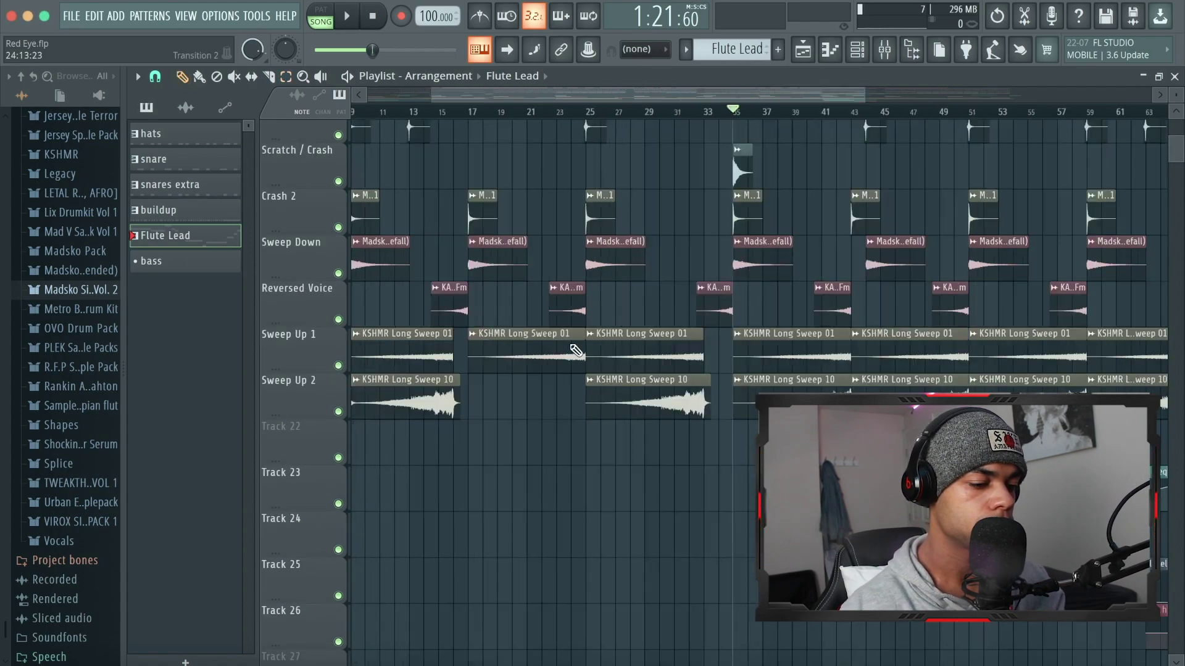
scroll(575, 349, "up", 5)
scroll(439, 273, "up", 3, "ctrl")
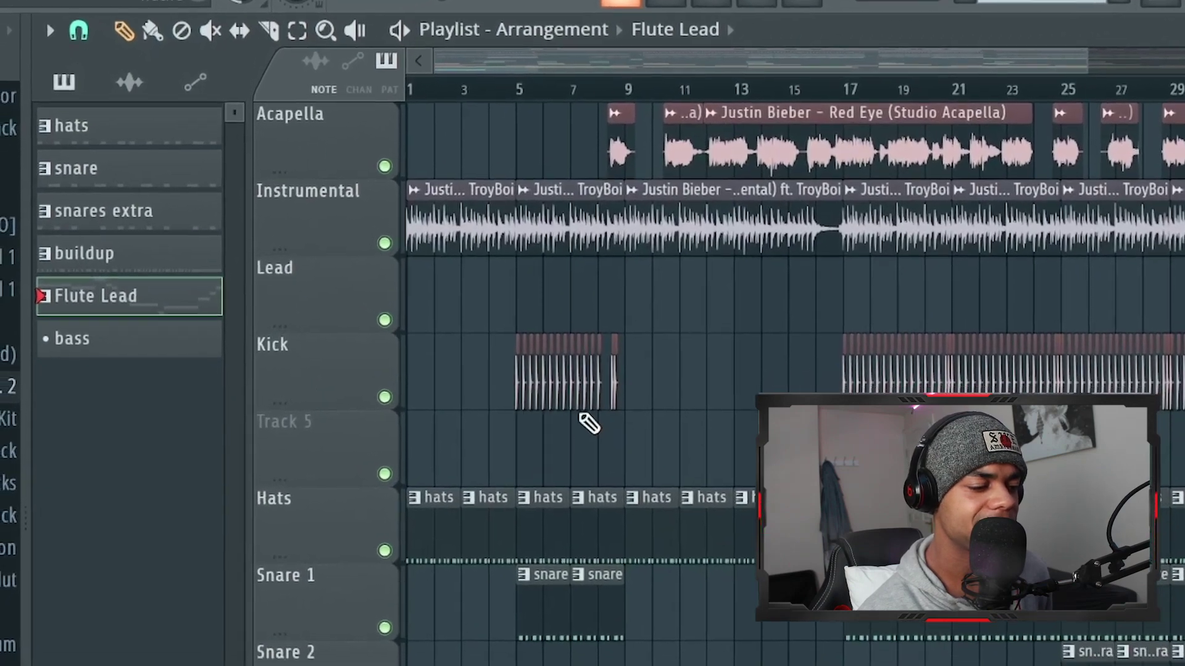
scroll(524, 405, "down", 3)
scroll(594, 379, "down", 5)
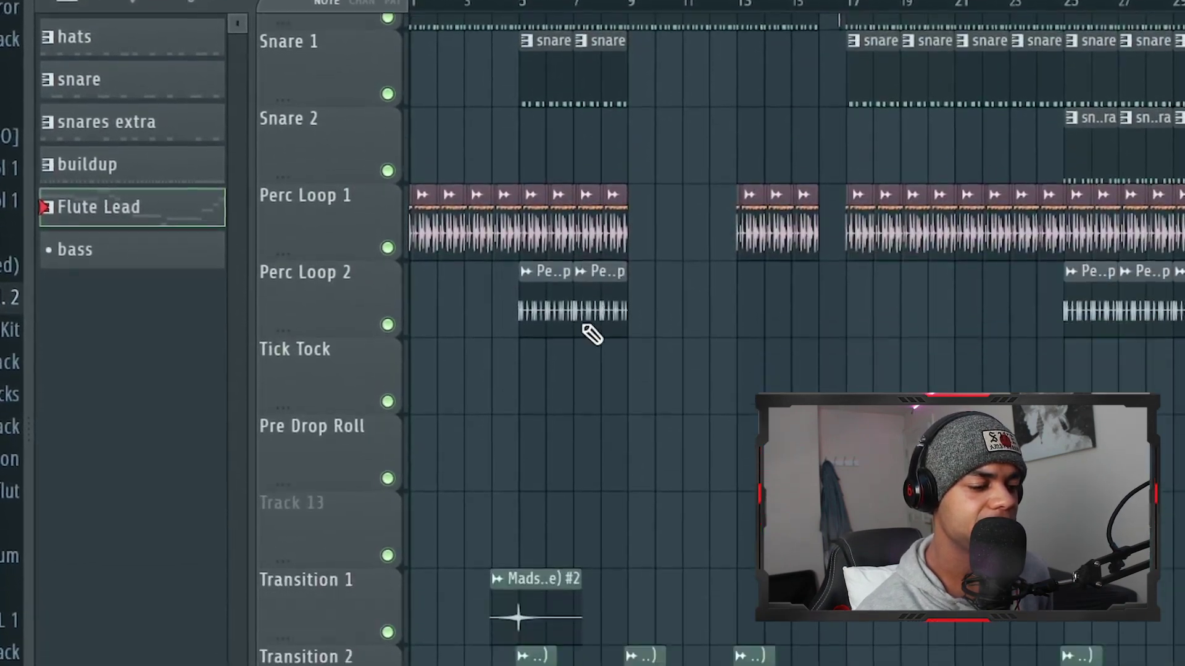
scroll(586, 290, "down", 8)
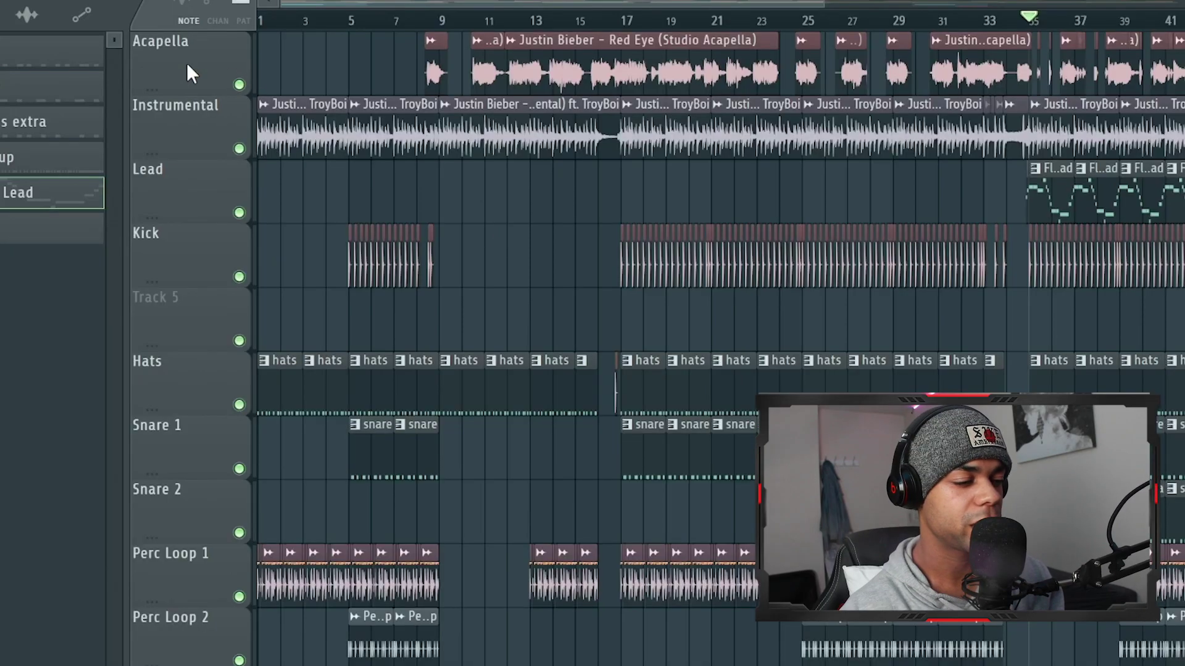
Insert a new empty track above Acapella and name it Originals.
right_click(189, 73)
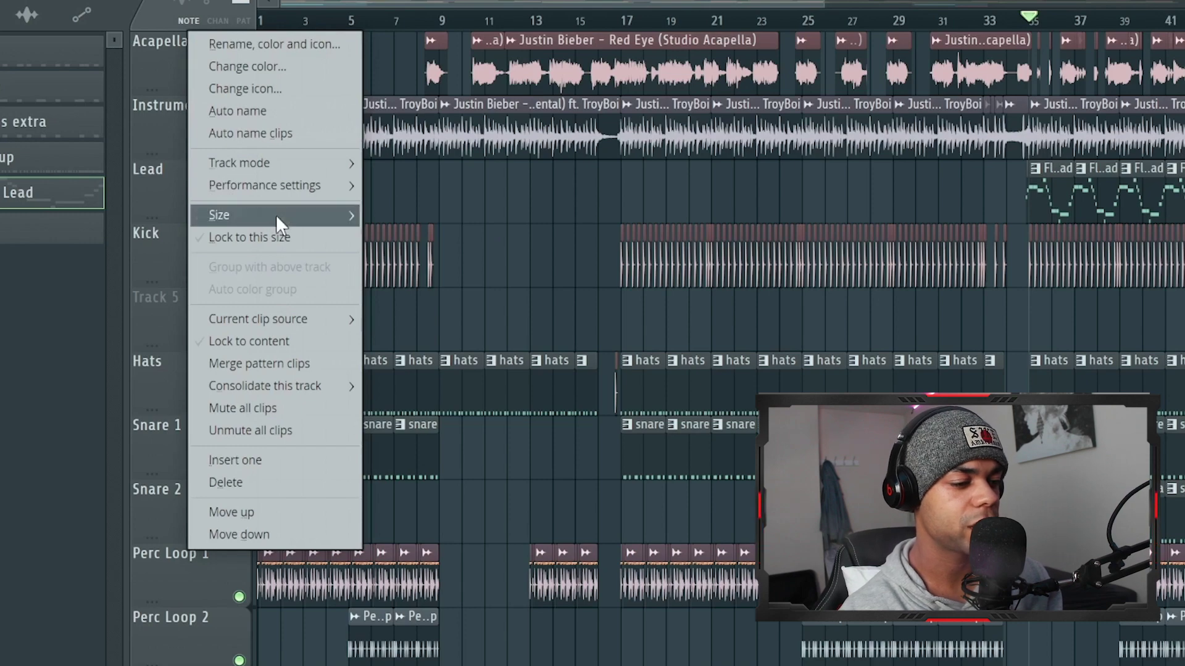
left_click(224, 461)
double_click(196, 60)
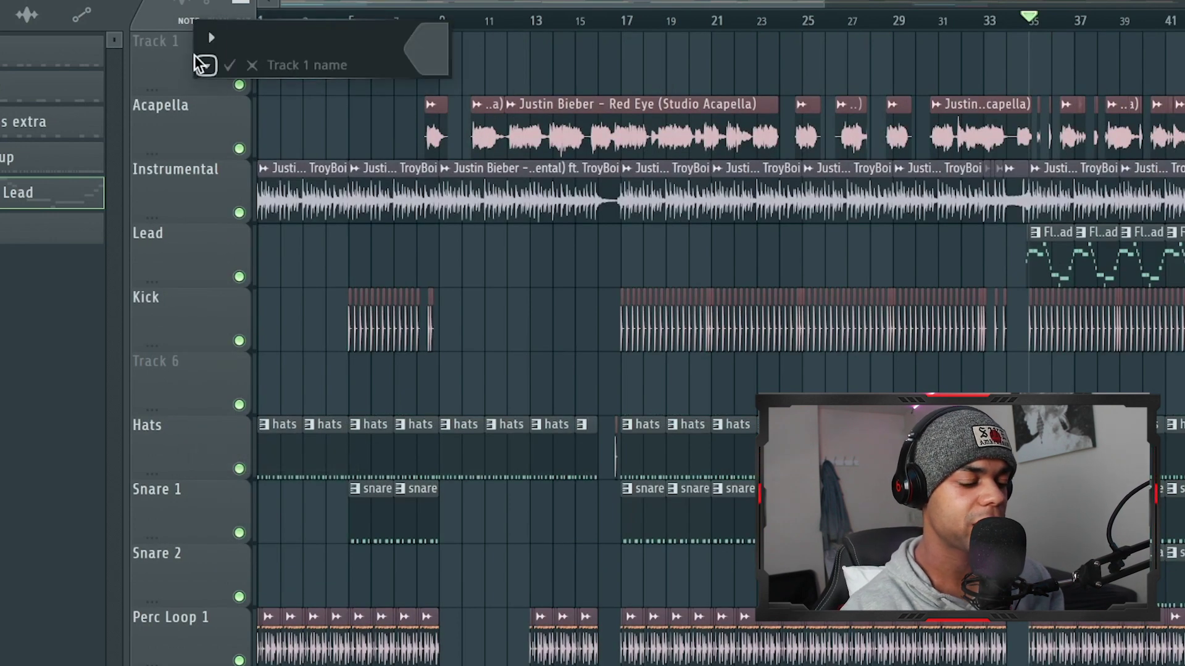
type("Origian")
key("BackSpace")
key("BackSpace")
key("BackSpace")
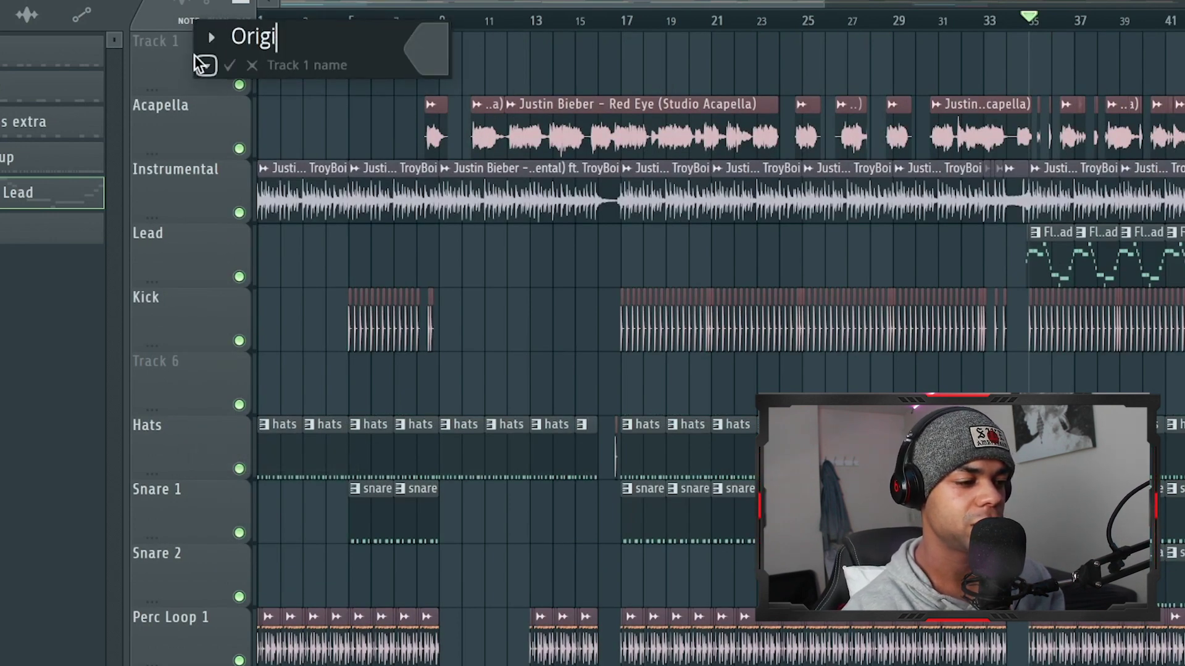
type("inals")
key("Return")
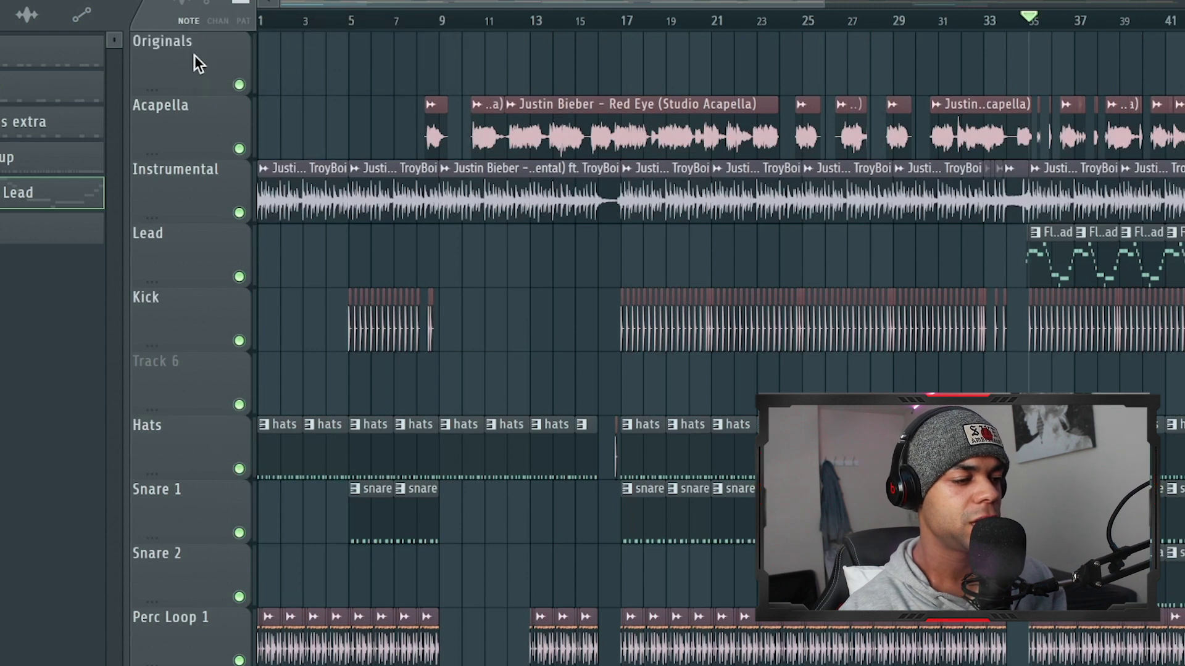
Group the Acapella and Instrumental tracks under the Originals track.
right_click(196, 121)
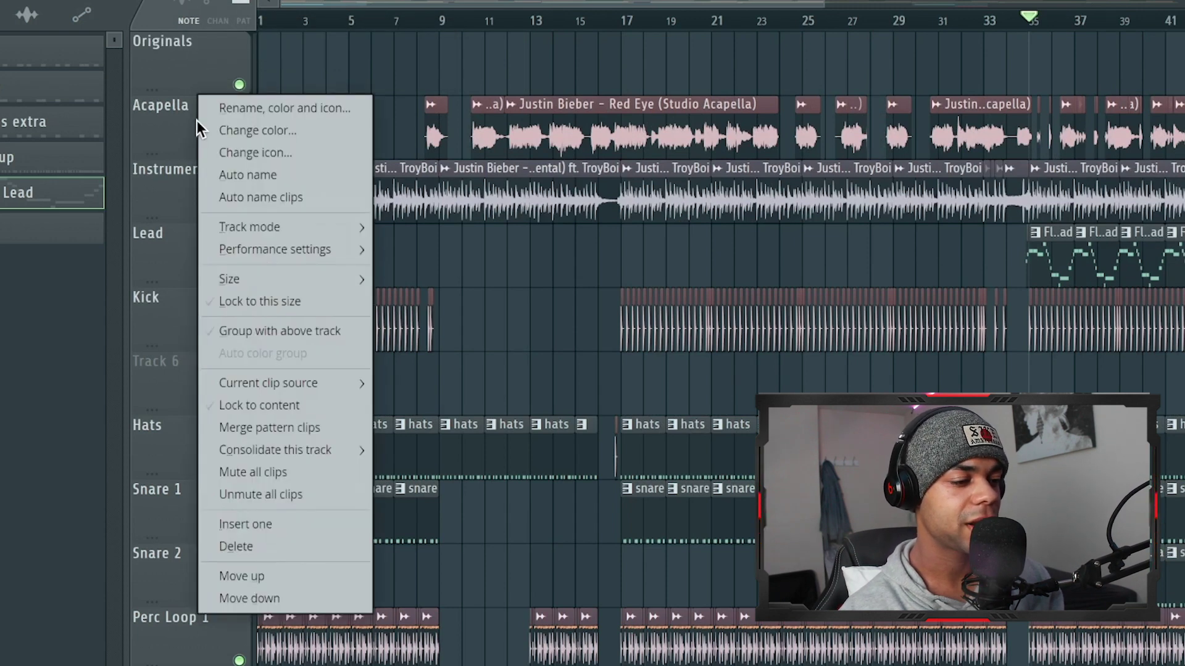
left_click(248, 333)
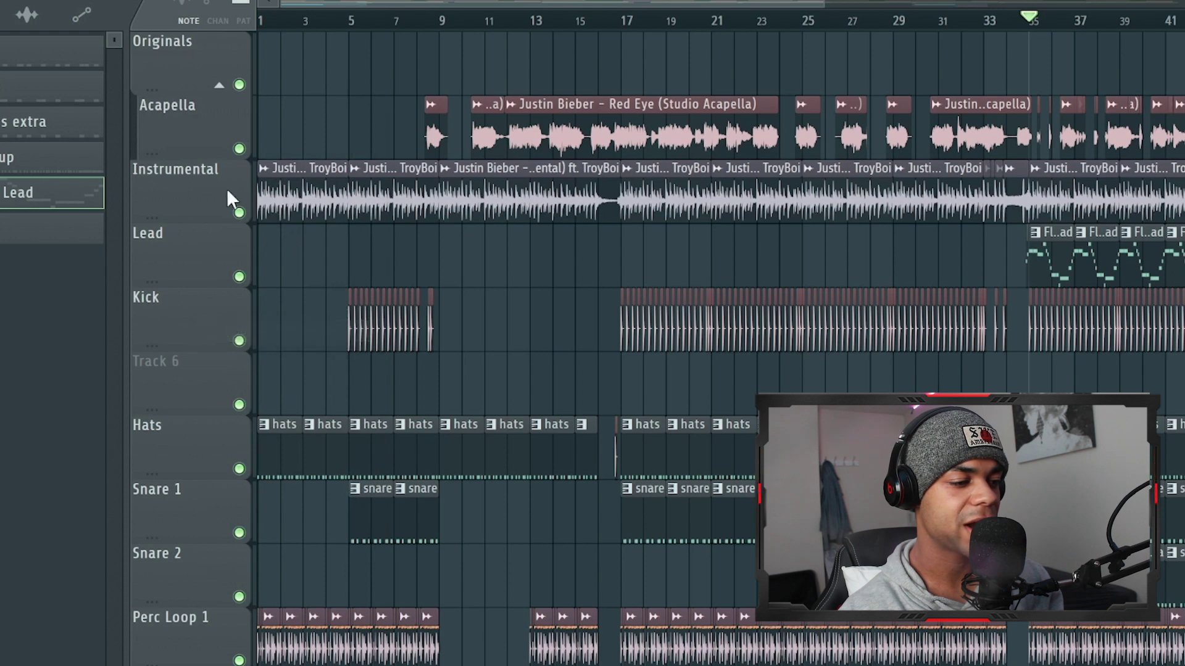
right_click(197, 183)
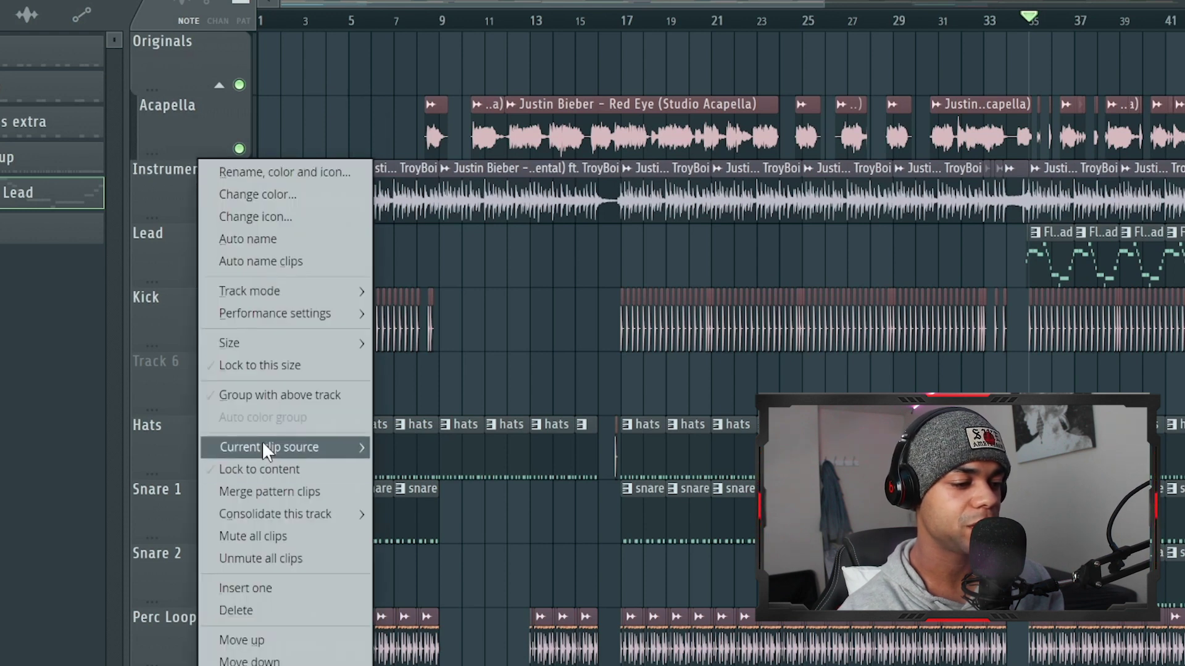
left_click(281, 398)
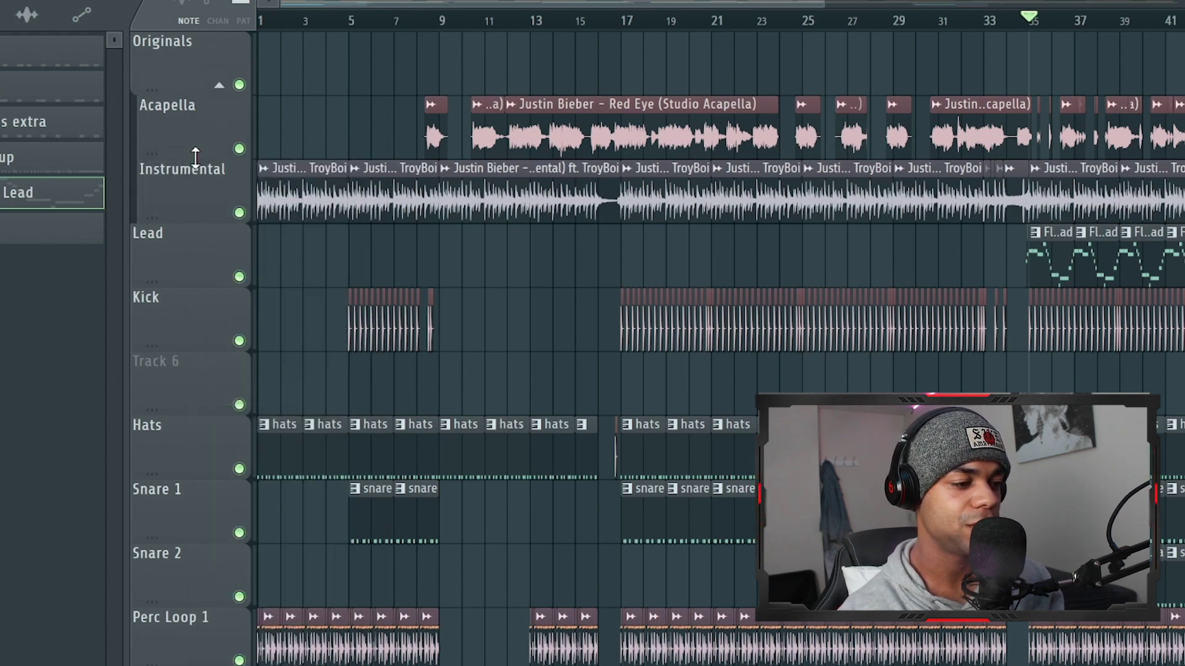
Shrink the Originals track to a thin header row, and collapse and re-expand its group.
left_click_drag(197, 89, 200, 41)
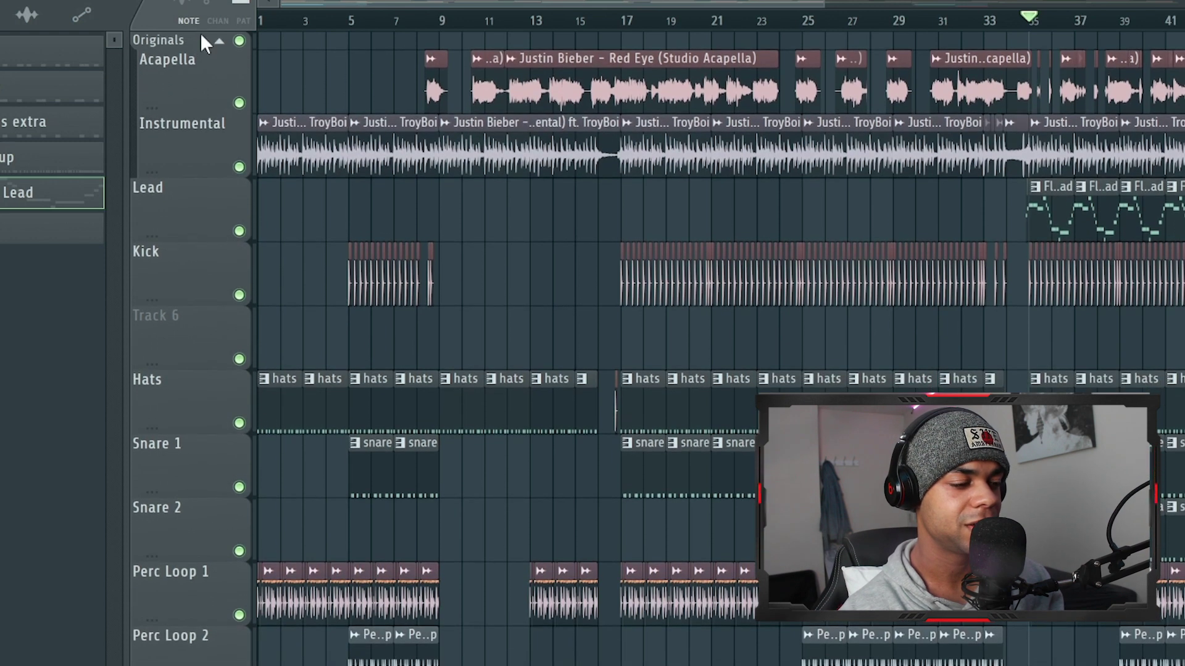
left_click(220, 42)
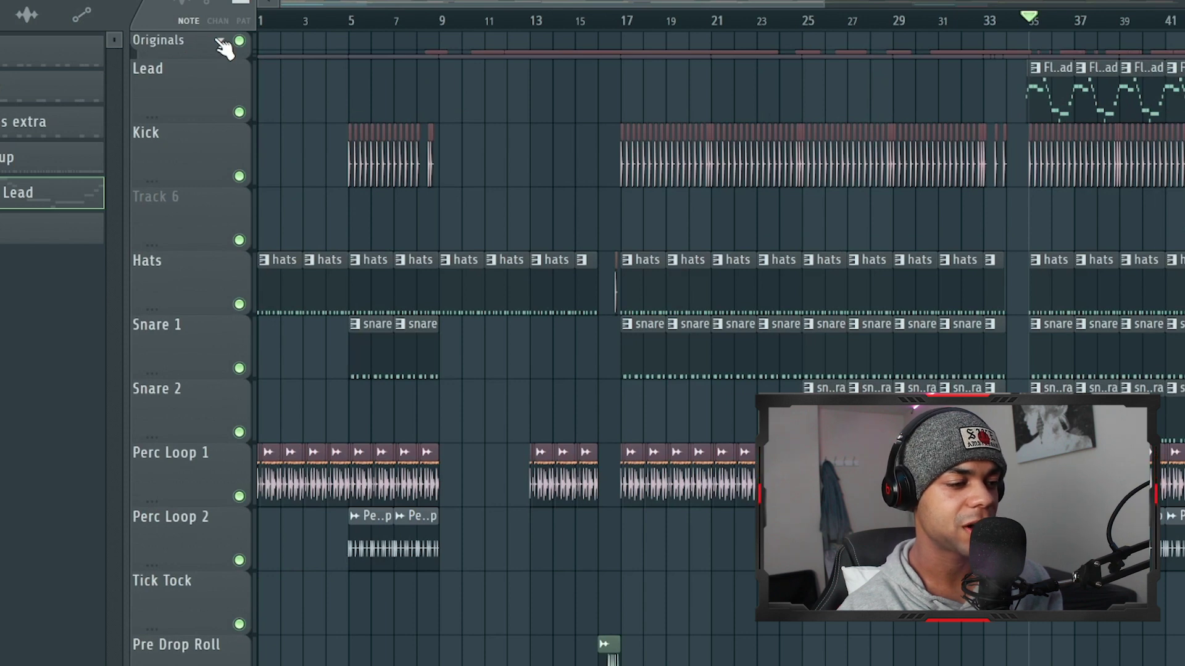
left_click(220, 41)
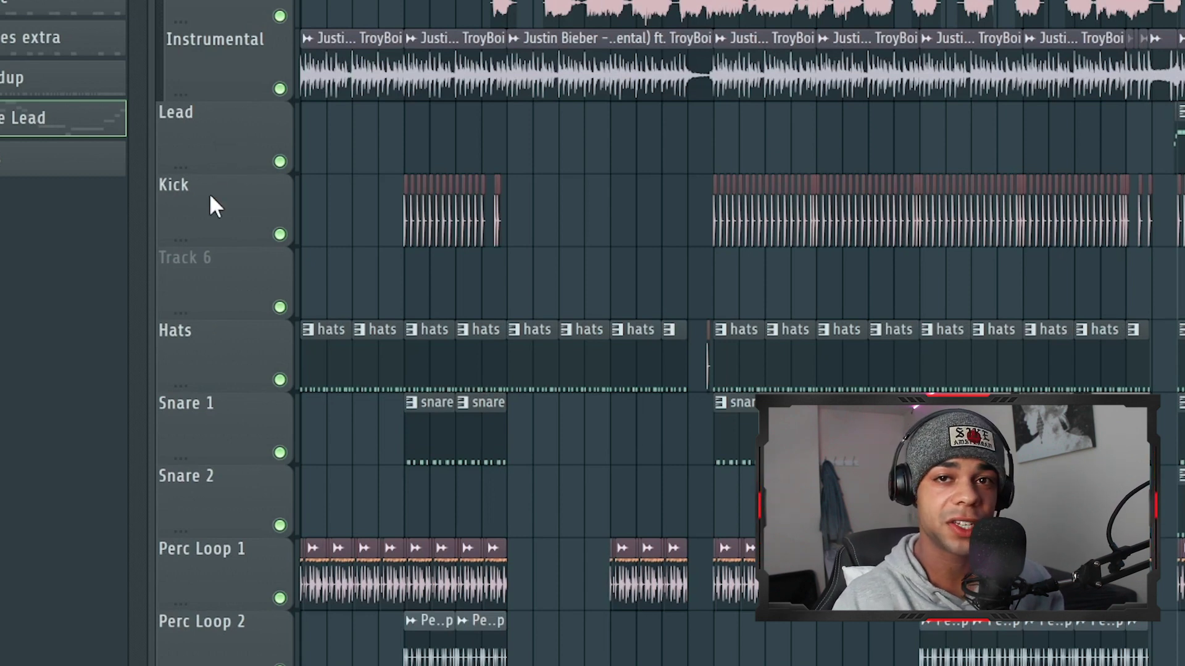
Name the empty track between Kick and Hats Snares / Percs.
double_click(223, 288)
type("Sna")
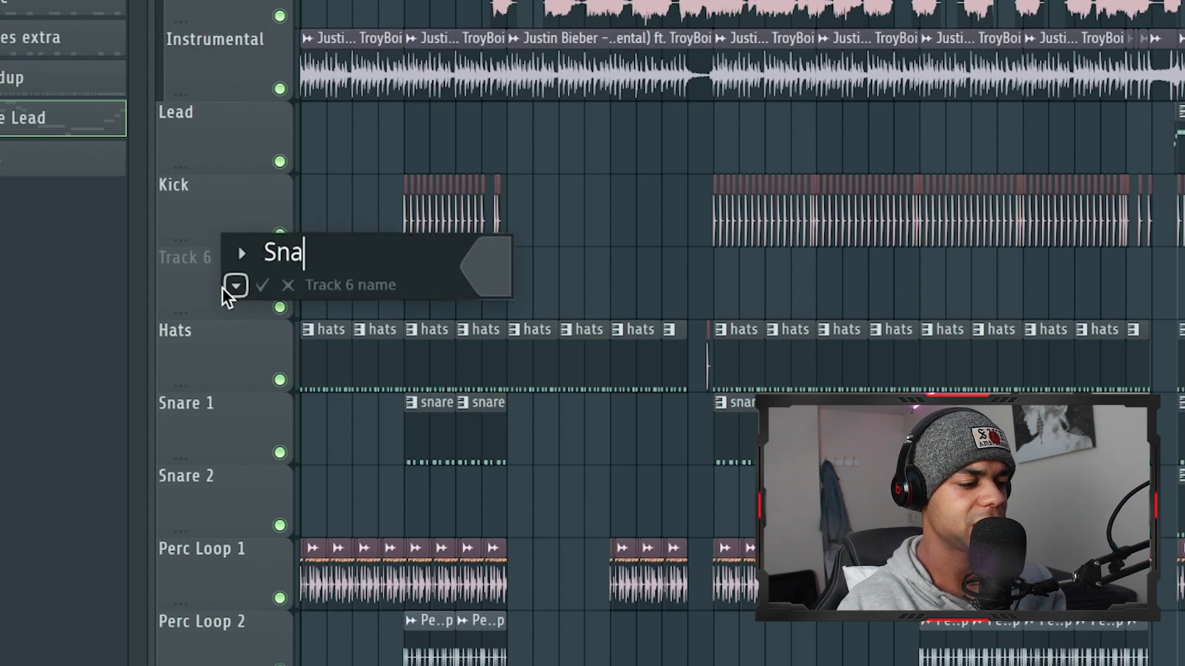
type("res / Percs")
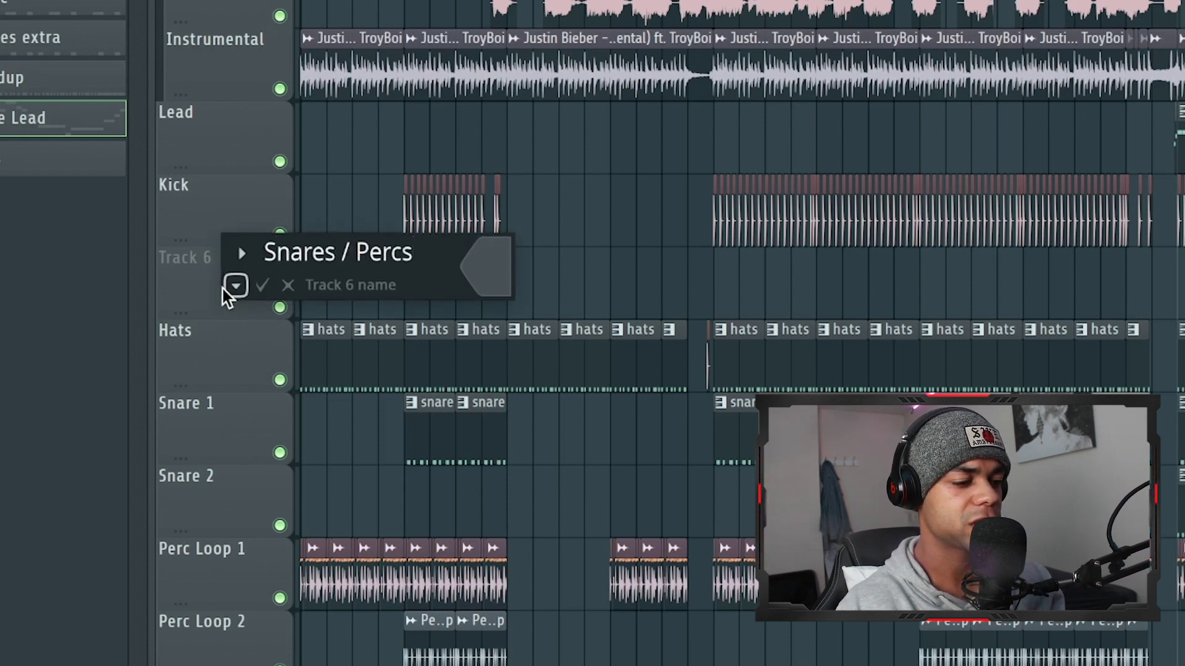
key("Return")
Group the tracks from Hats down to Pre Drop Roll under the Snares / Percs track.
right_click(177, 374)
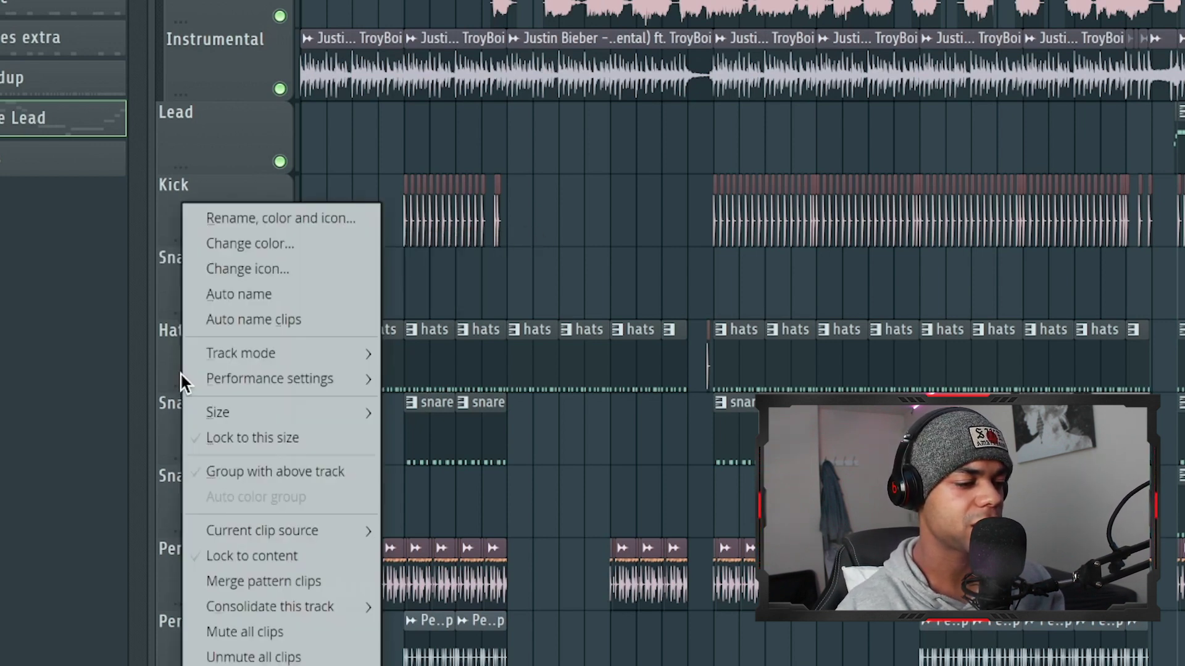
left_click(277, 470)
right_click(233, 431)
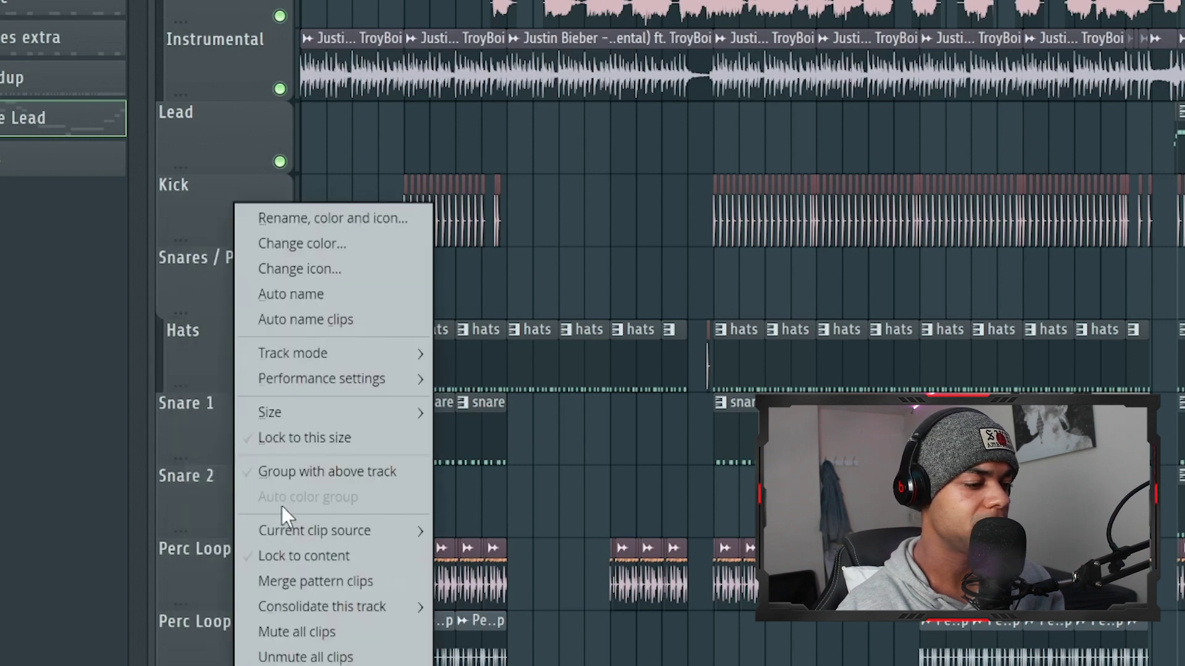
left_click(282, 468)
scroll(194, 547, "down", 1)
right_click(219, 513)
left_click(303, 415)
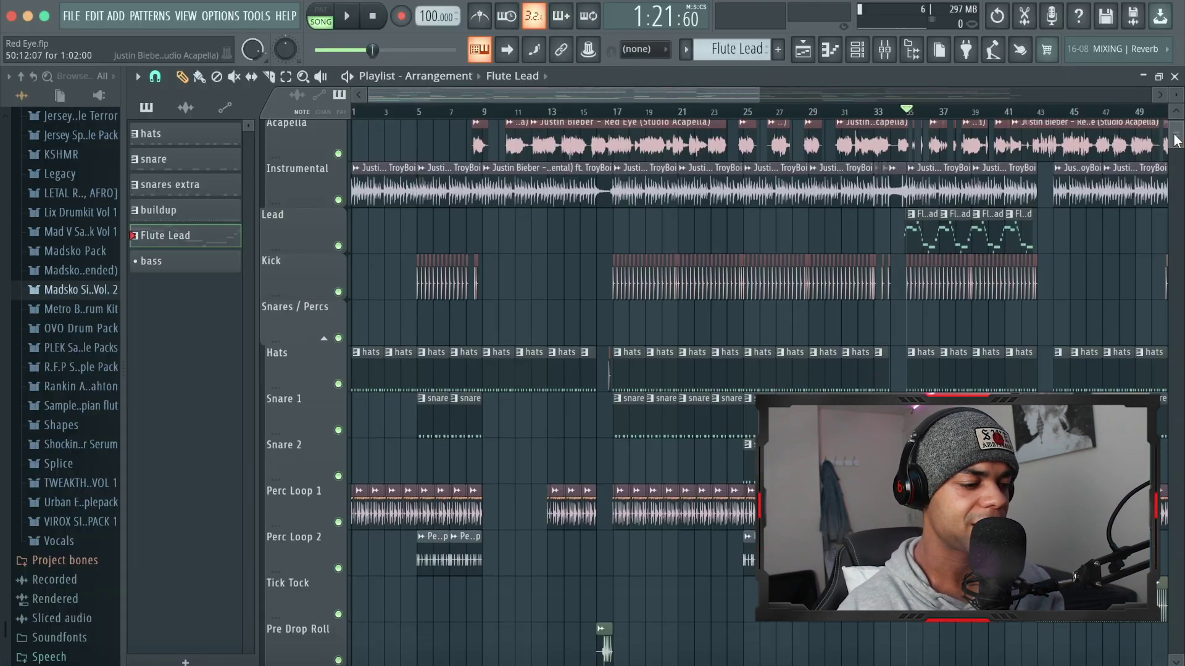
Shrink the Snares / Percs track to a thin header row, and collapse and re-expand its group.
scroll(1174, 144, "down", 4)
scroll(309, 343, "up", 4)
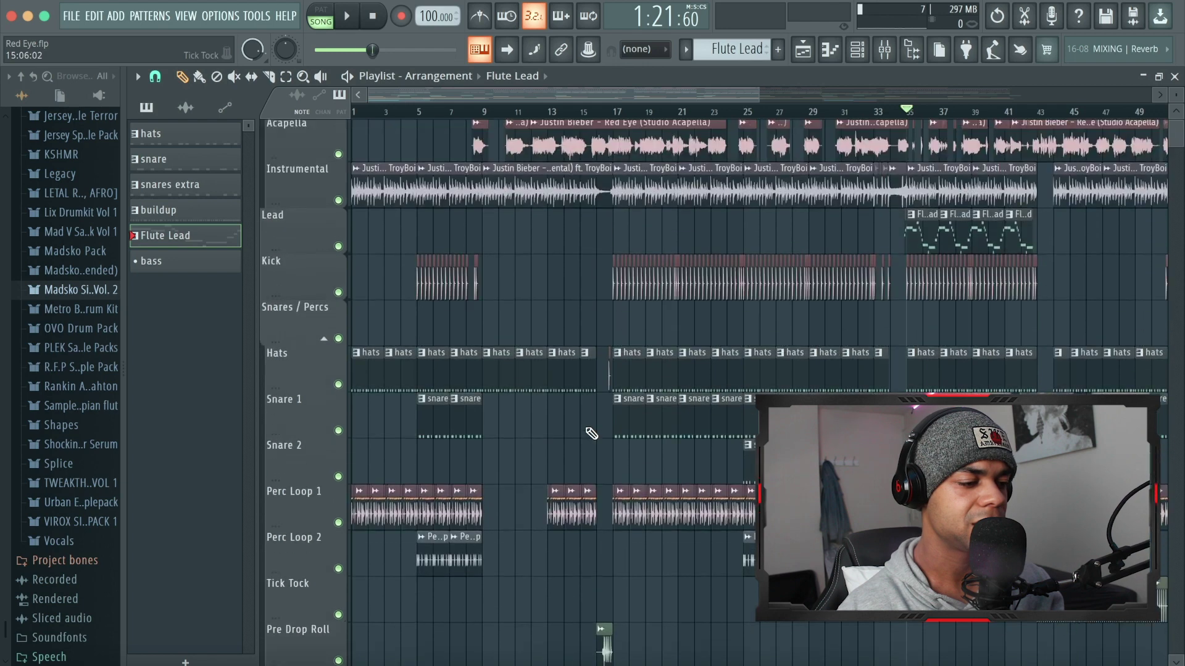
left_click(323, 358)
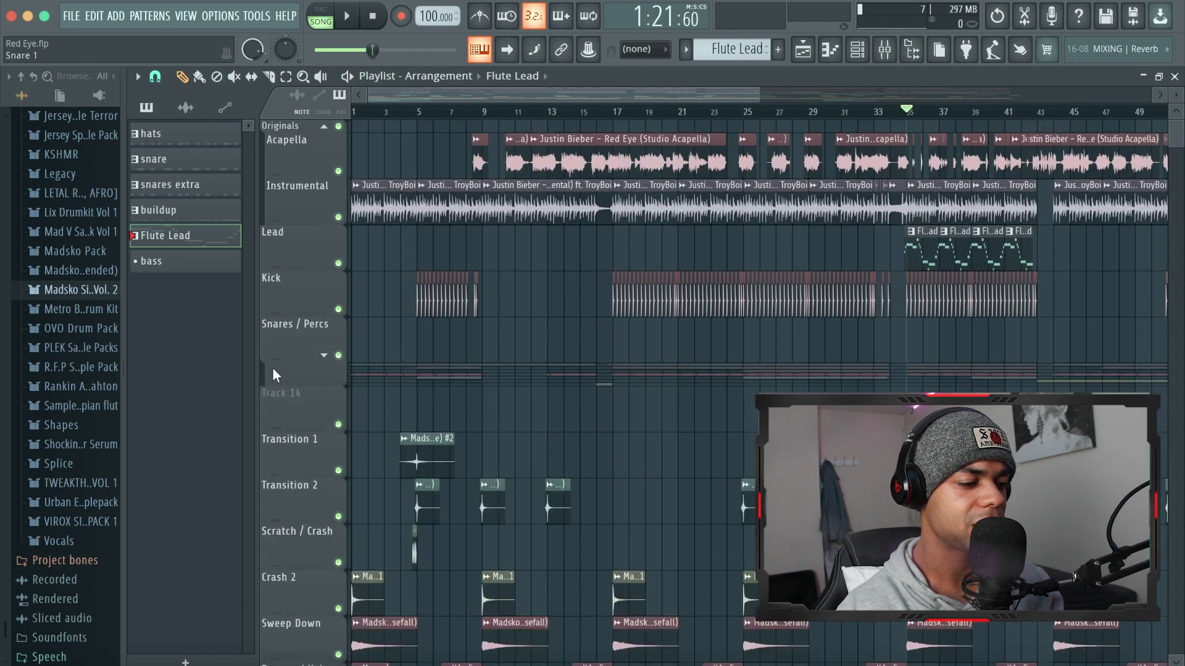
left_click(324, 355)
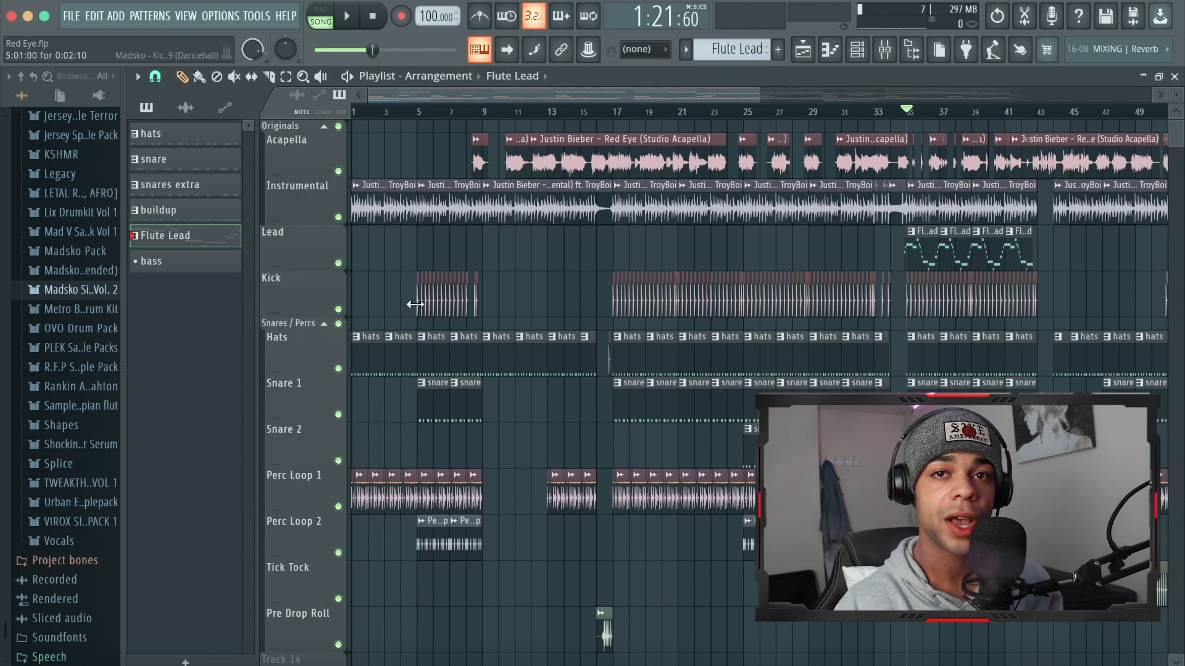
Name the empty track above Transition 1 FX's.
scroll(388, 315, "down", 5)
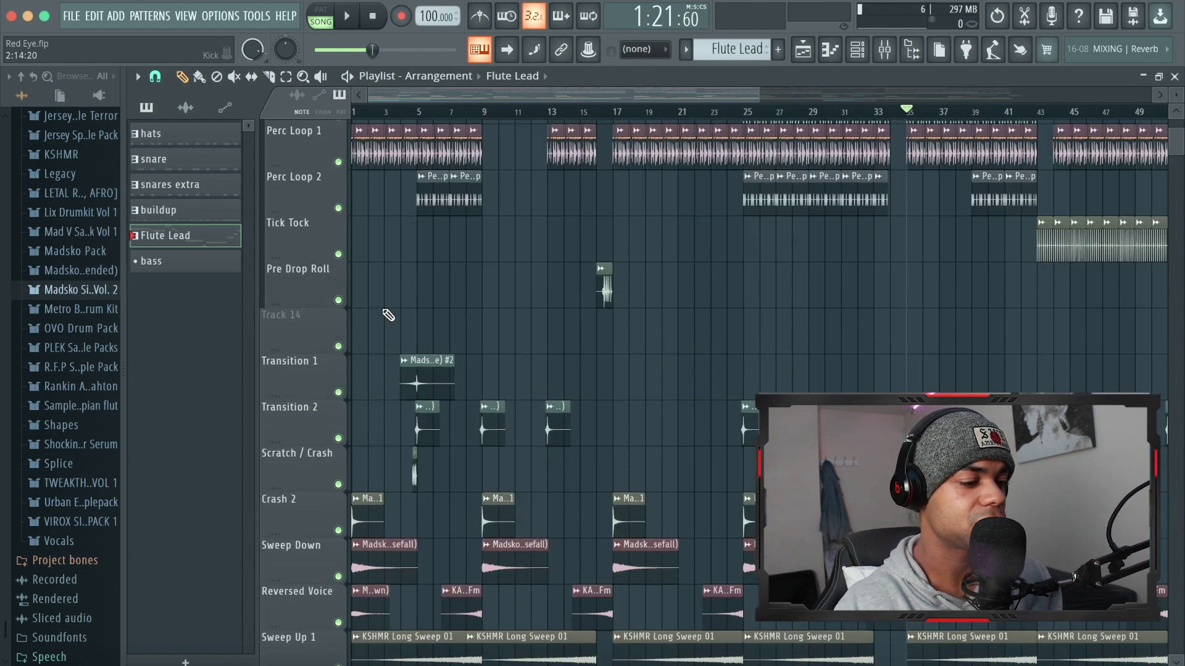
double_click(300, 335)
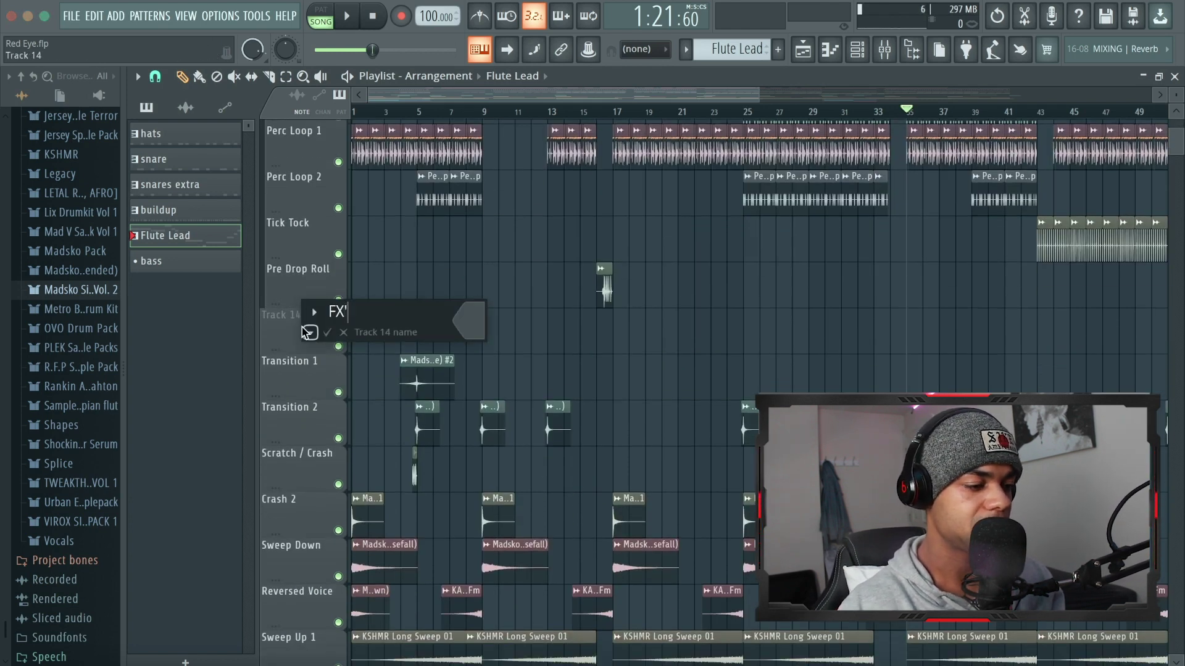
key("Return")
Group the tracks from Transition 1 down to Sweep Up 2 under the FX's track.
right_click(297, 384)
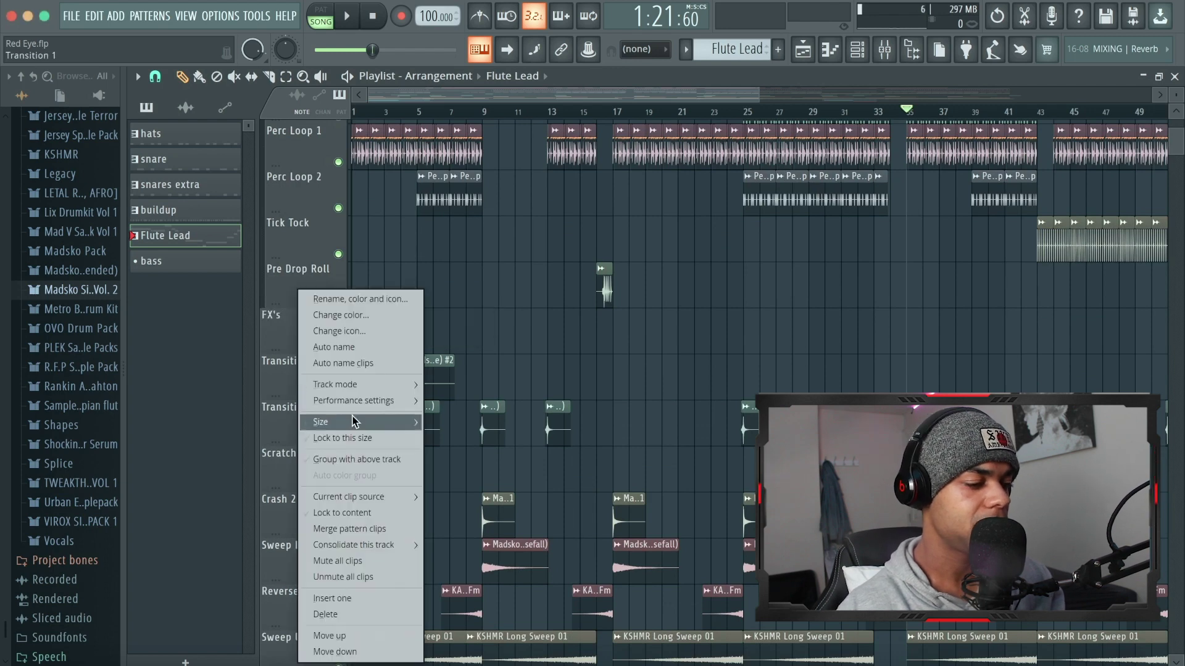
left_click(361, 459)
right_click(301, 417)
left_click(335, 459)
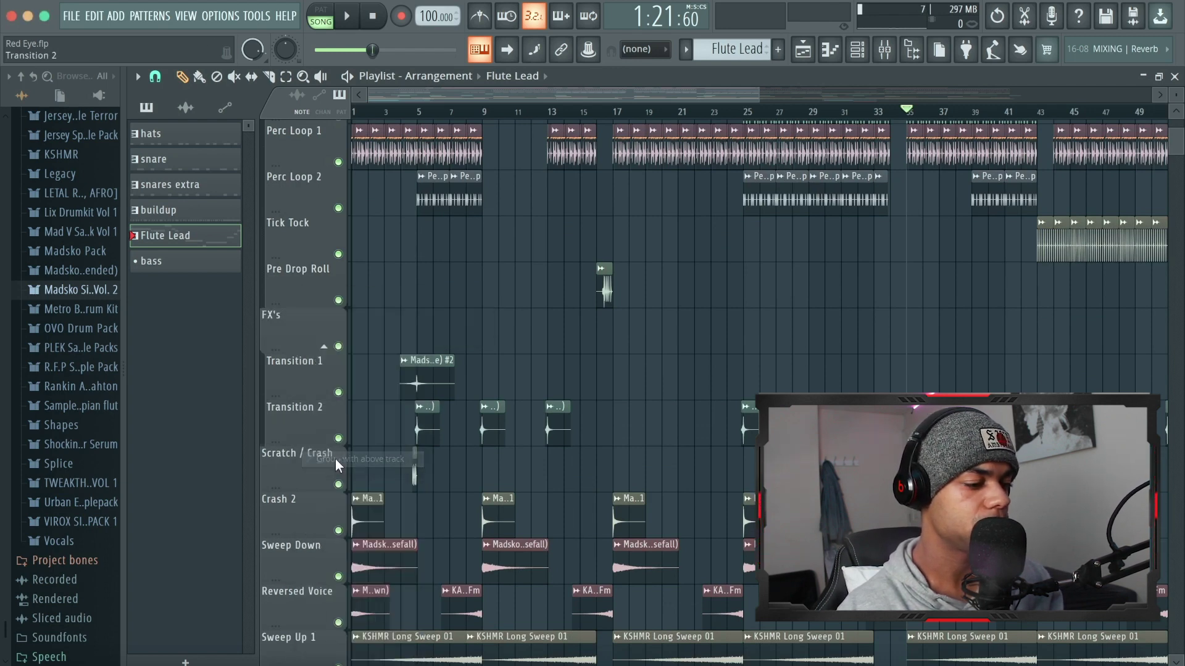
right_click(306, 476)
left_click(362, 458)
scroll(302, 401, "down", 4)
right_click(303, 401)
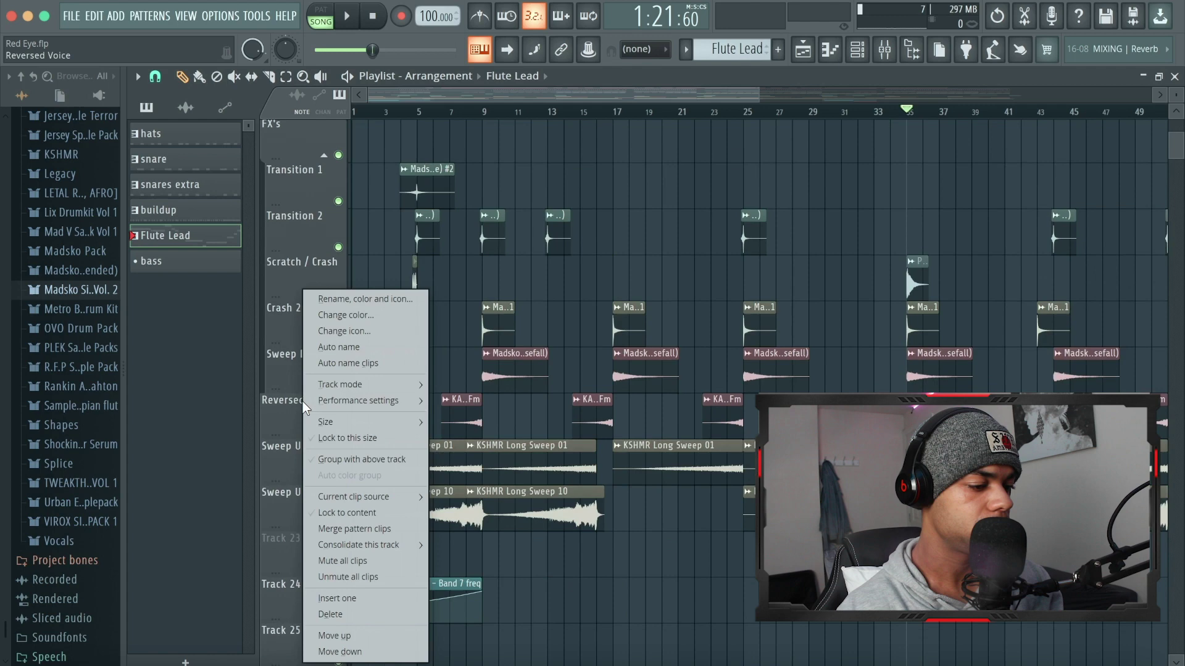
left_click(345, 458)
Name the empty track below Sweep Up 2 Automations.
double_click(290, 545)
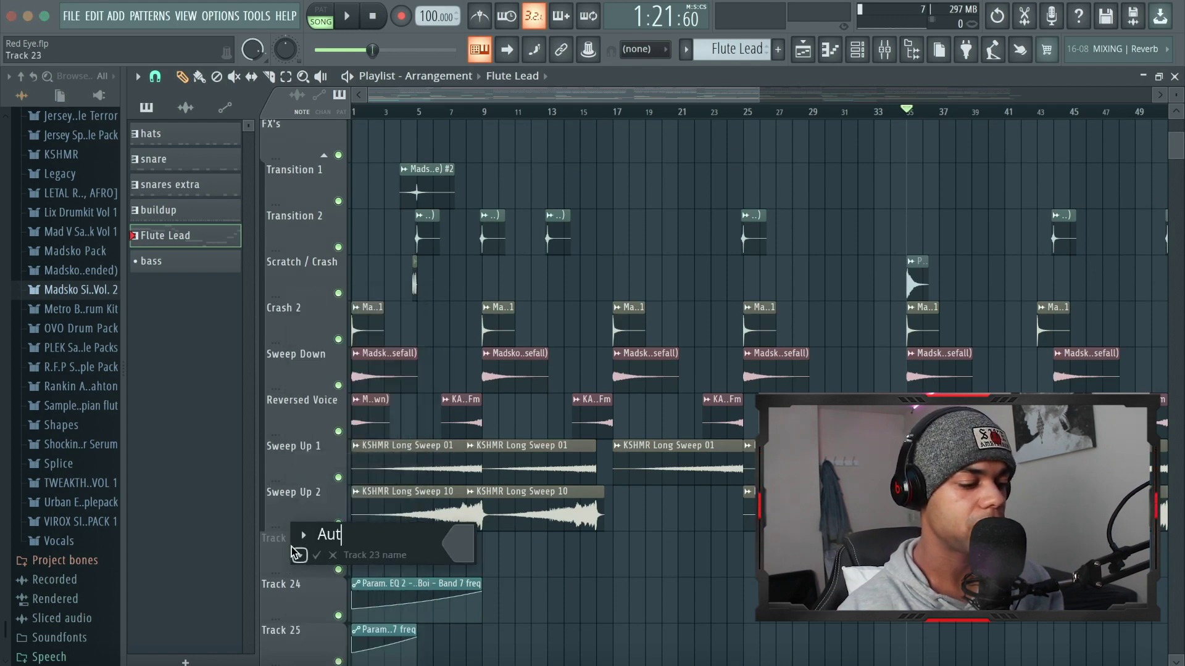
type("Automations")
key("Return")
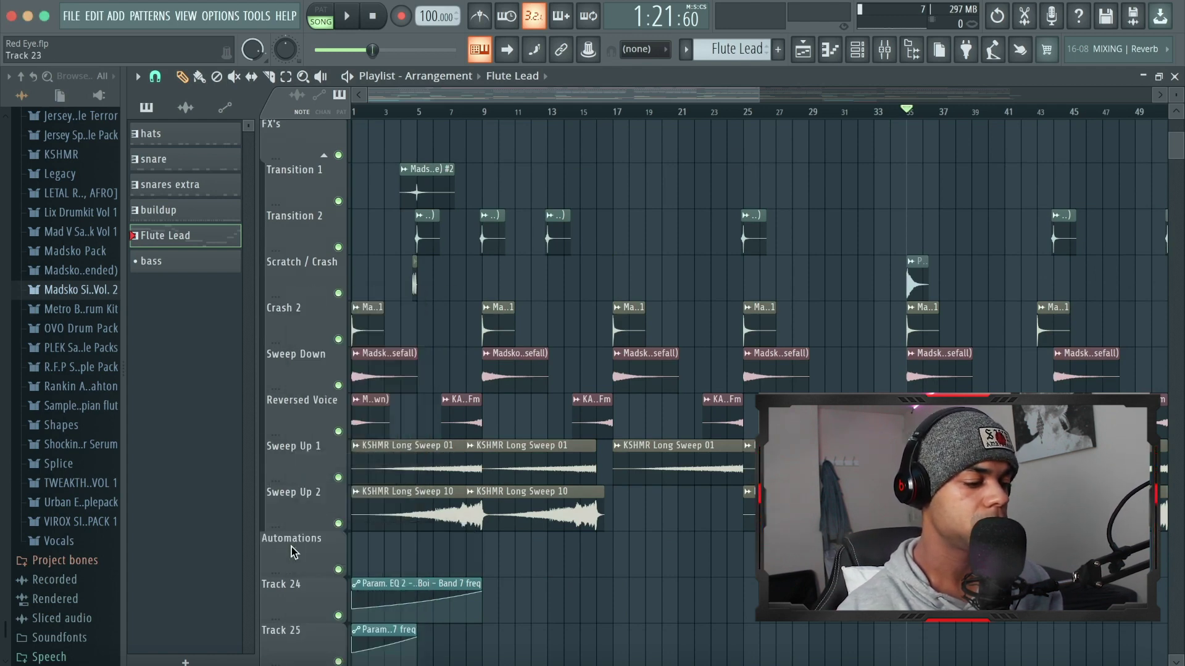
Group Tracks 24 to 27 under the Automations track.
right_click(299, 587)
left_click(346, 459)
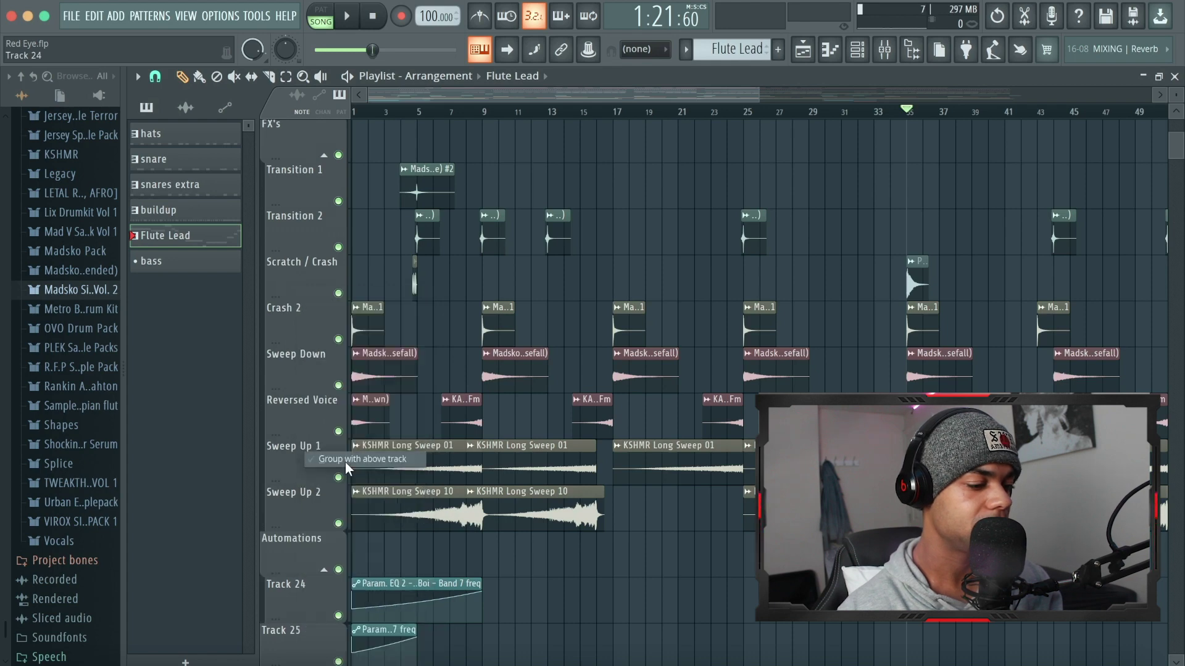
right_click(306, 590)
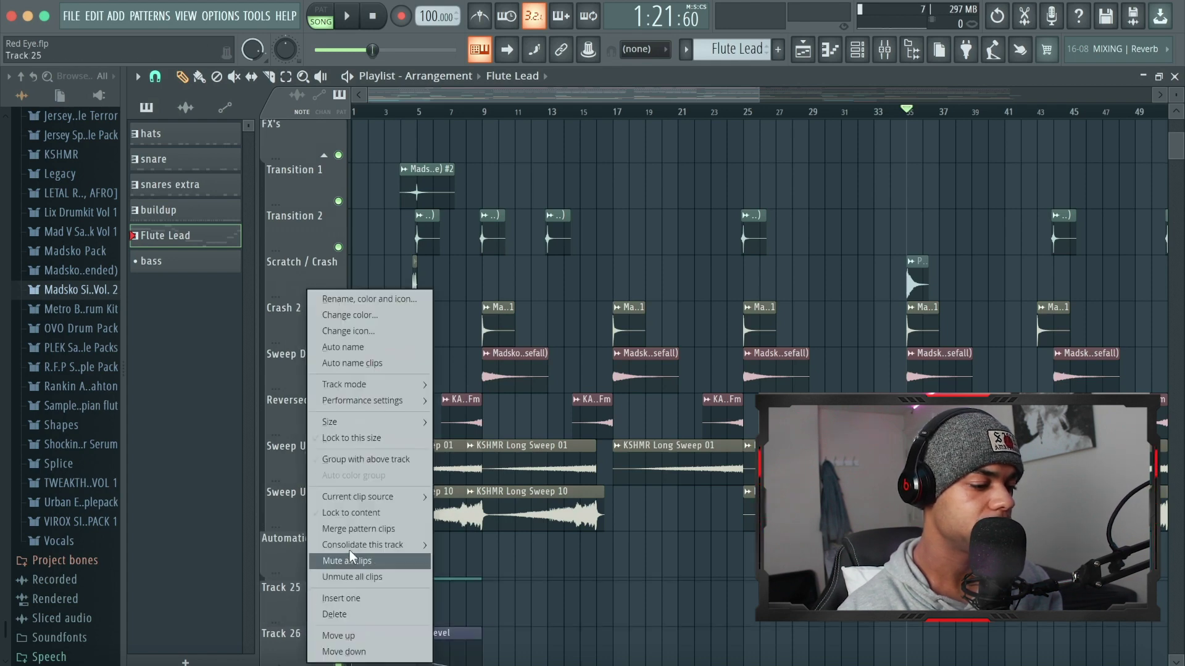
left_click(346, 462)
right_click(302, 600)
left_click(344, 459)
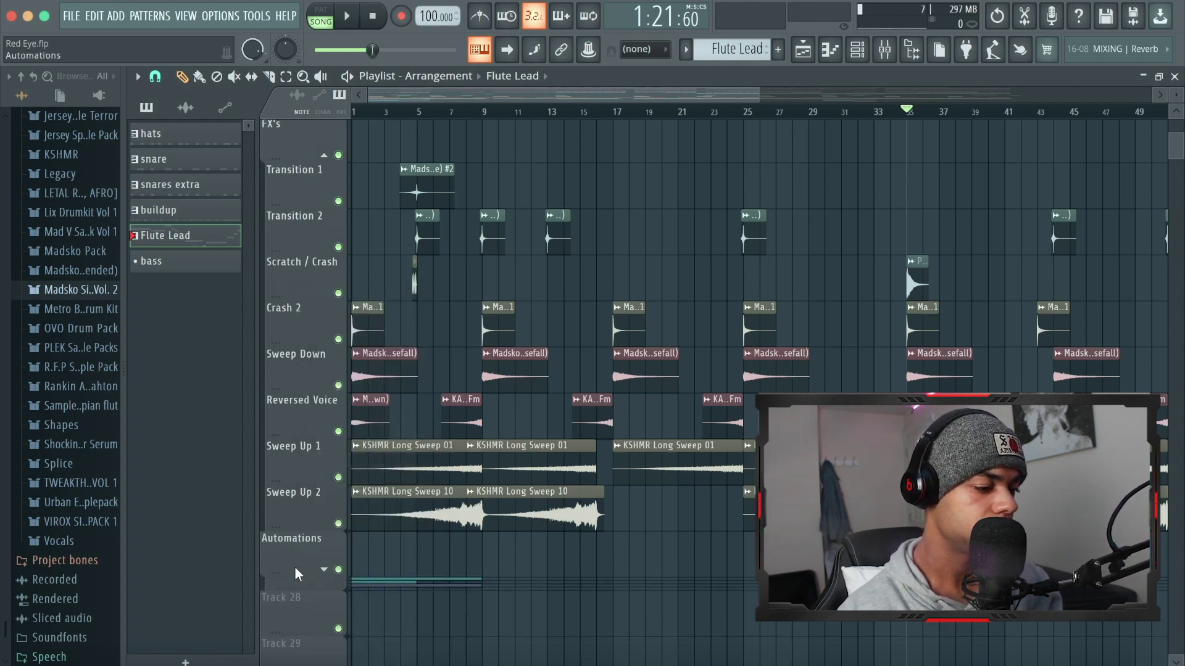
Shrink the FX's and Automations tracks to thin header rows, and collapse all four groups from Originals to Automations.
scroll(308, 269, "up", 10)
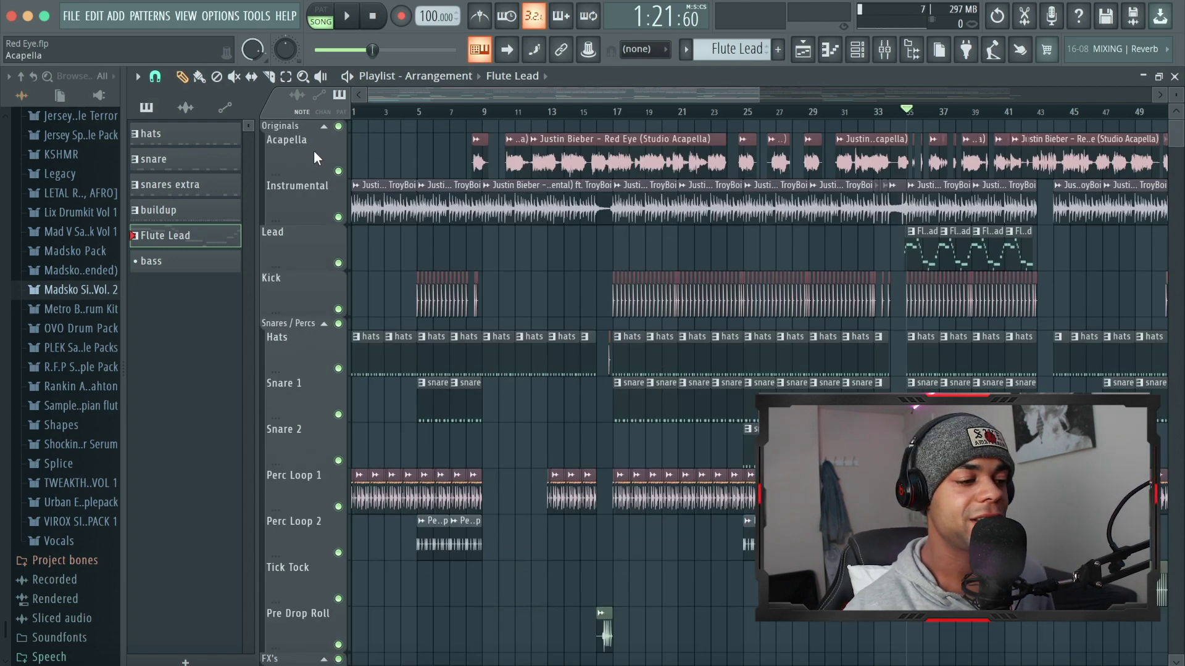
left_click(324, 127)
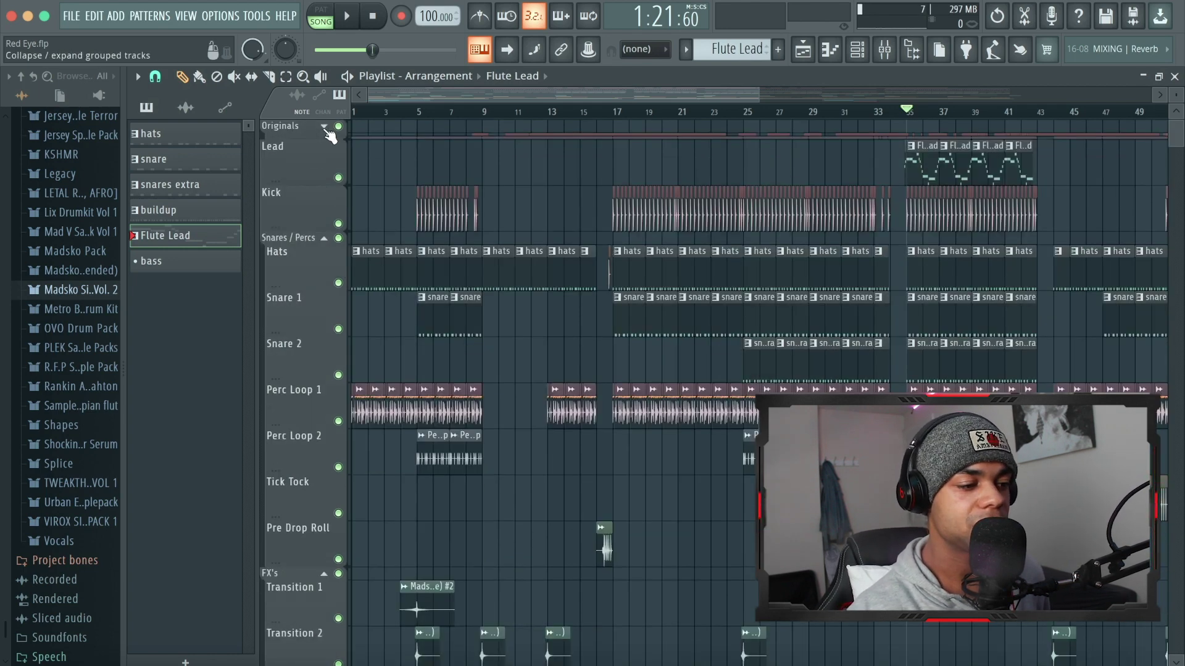
left_click(326, 241)
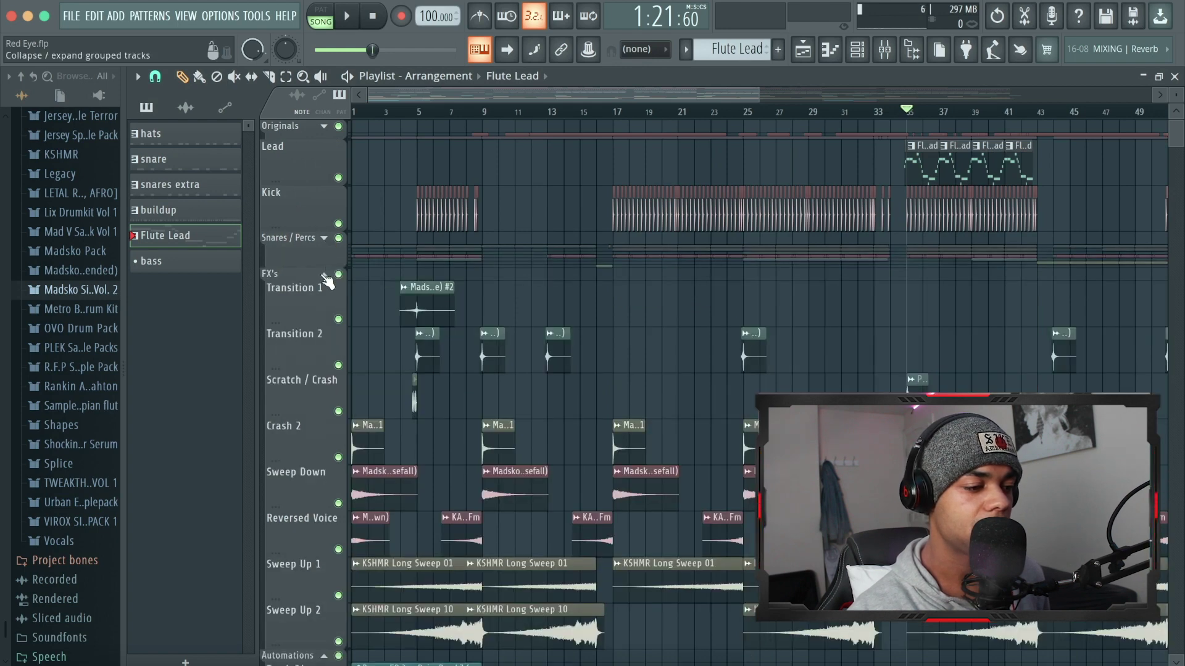
left_click(325, 275)
left_click(326, 316)
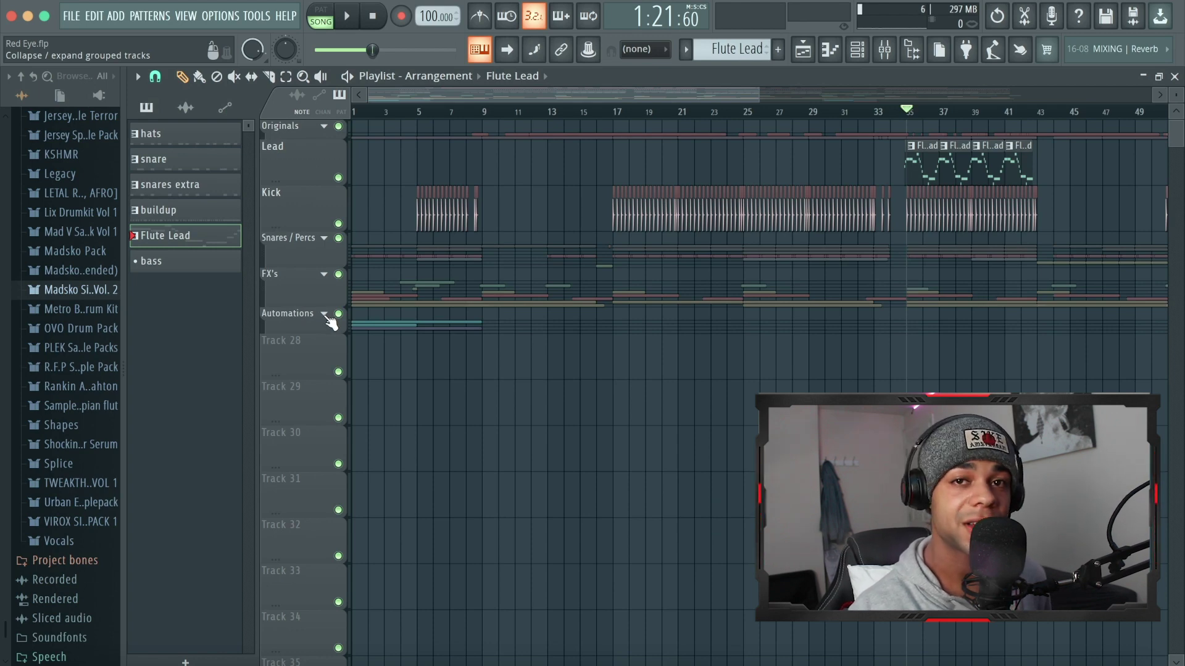
Expand the Automations, FX's, Snares / Percs and Originals groups again.
left_click(325, 316)
left_click(323, 274)
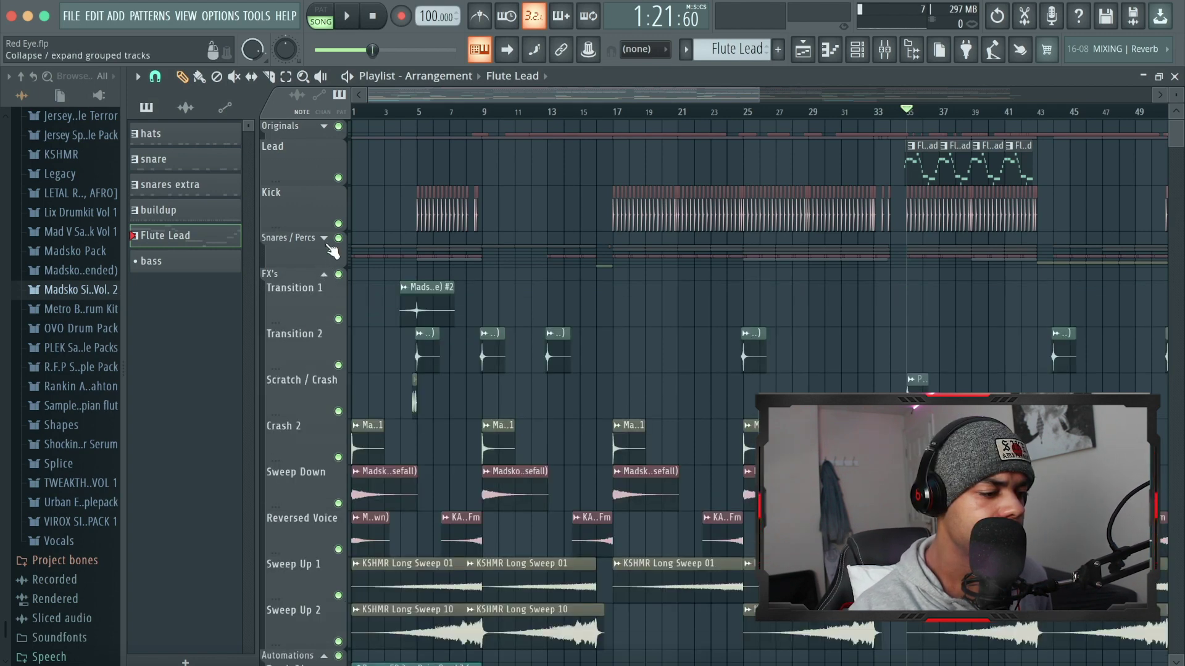
left_click(324, 238)
left_click(323, 126)
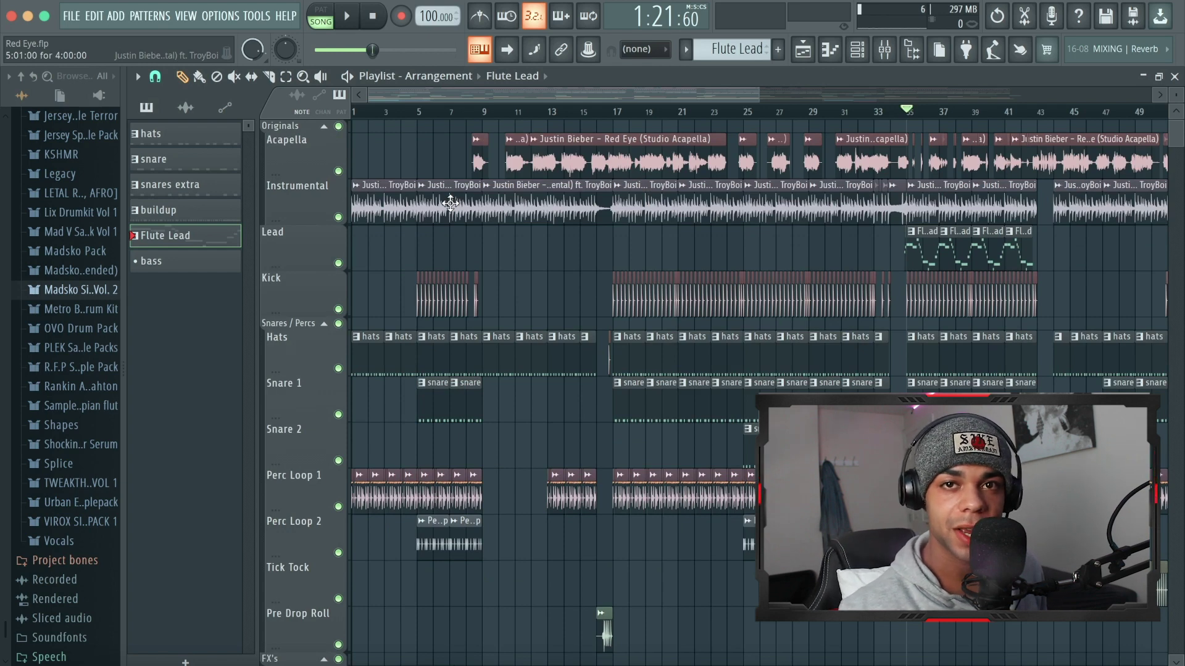
Open the channel rack and look through its channels and their mixer track assignments.
left_click(876, 54)
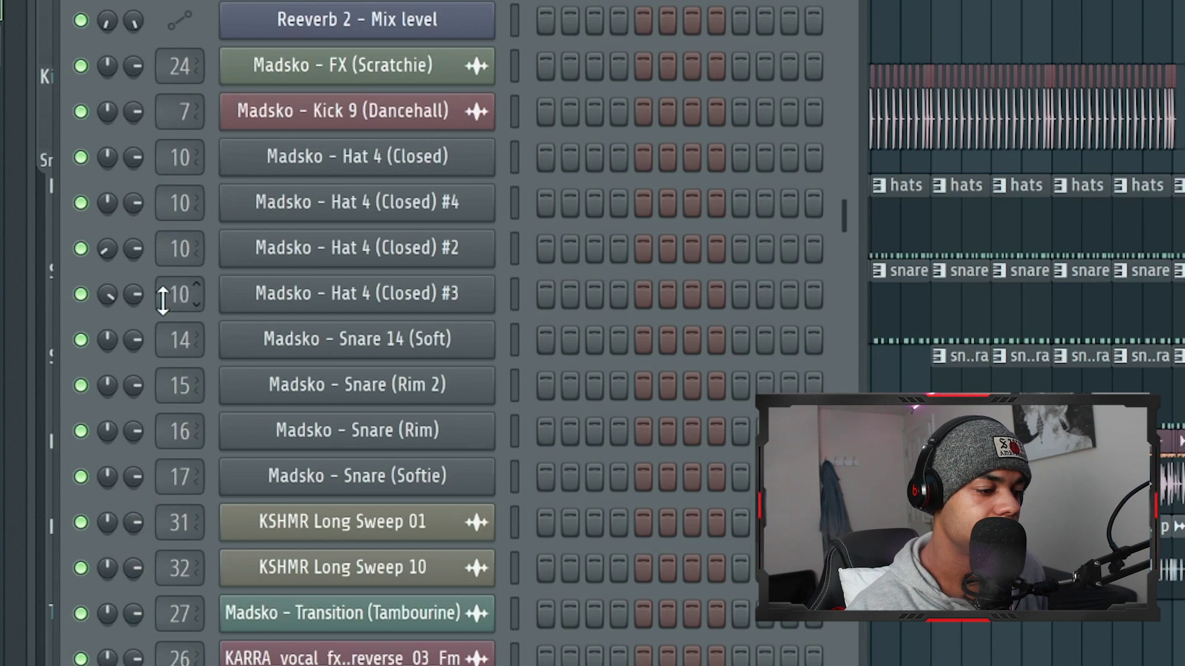
scroll(545, 197, "down", 5)
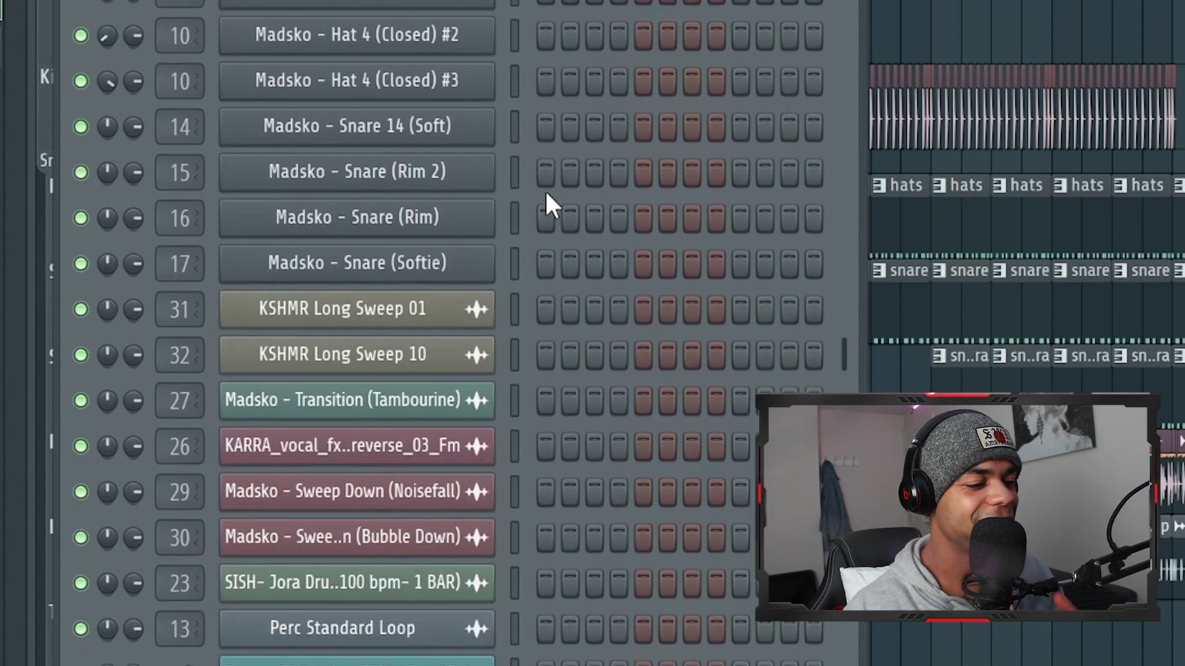
scroll(546, 196, "down", 13)
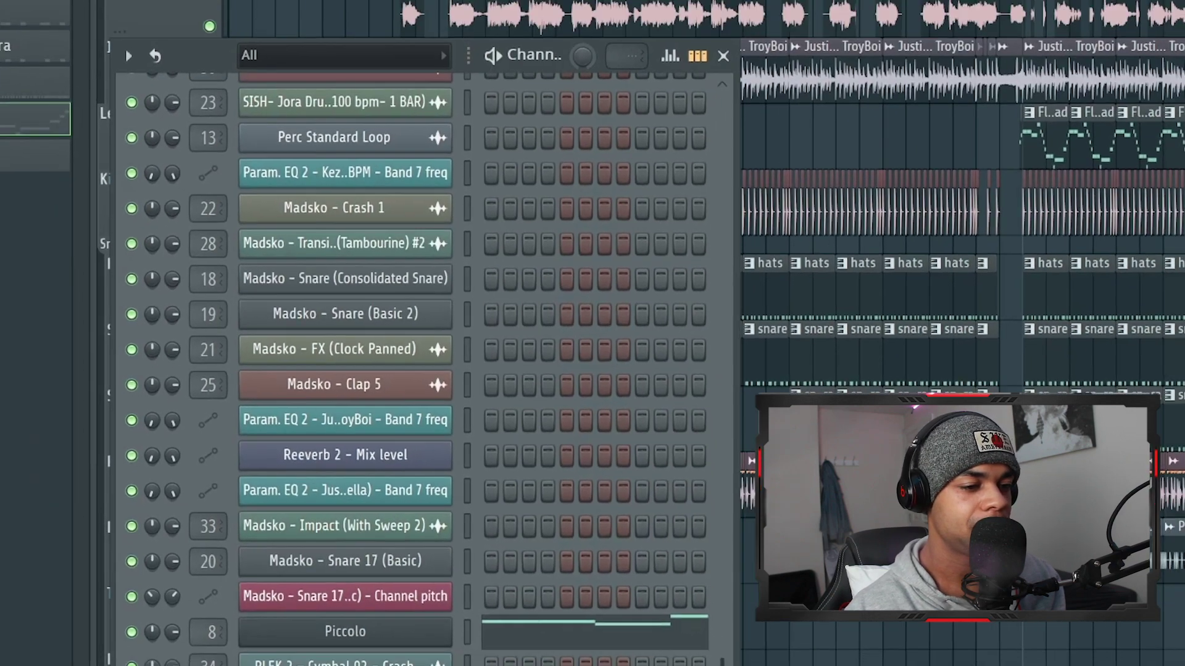
Open the mixer and look over the names, colours and order of all used insert tracks.
key("F9")
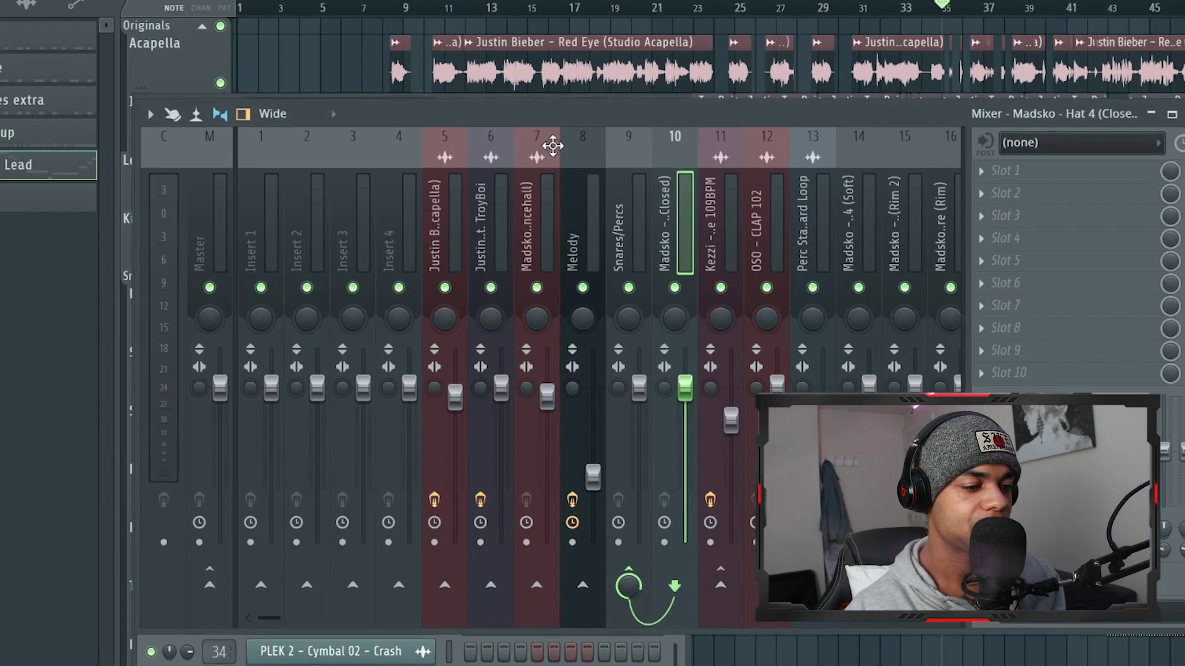
scroll(647, 222, "right", 8)
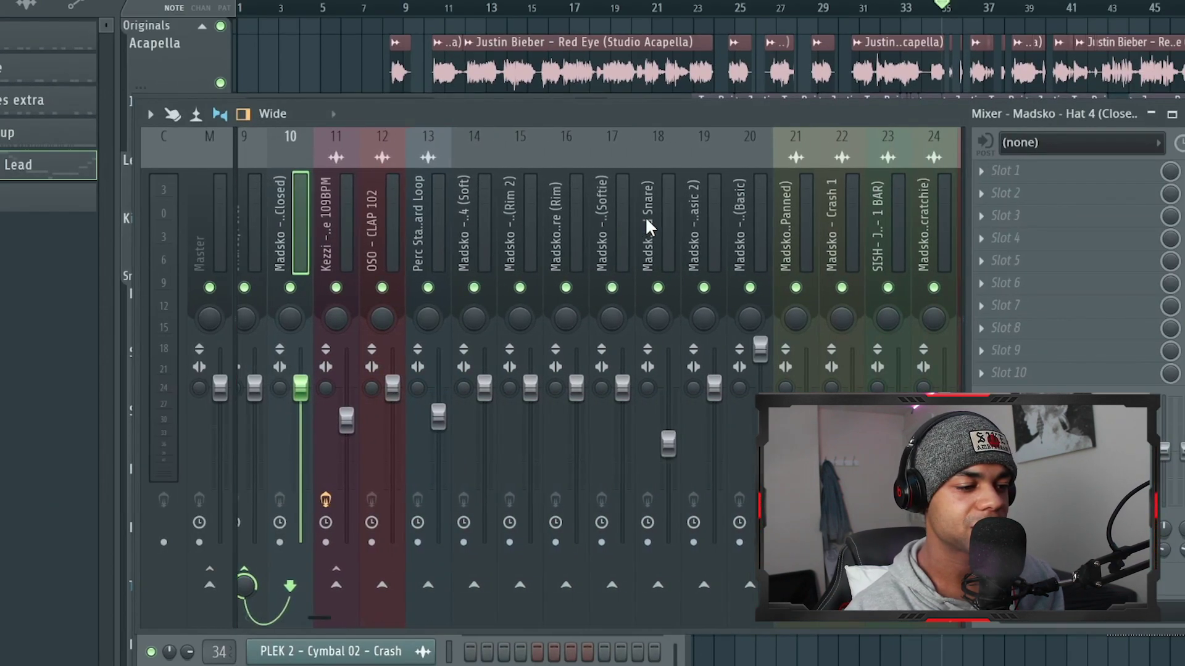
scroll(645, 216, "right", 15)
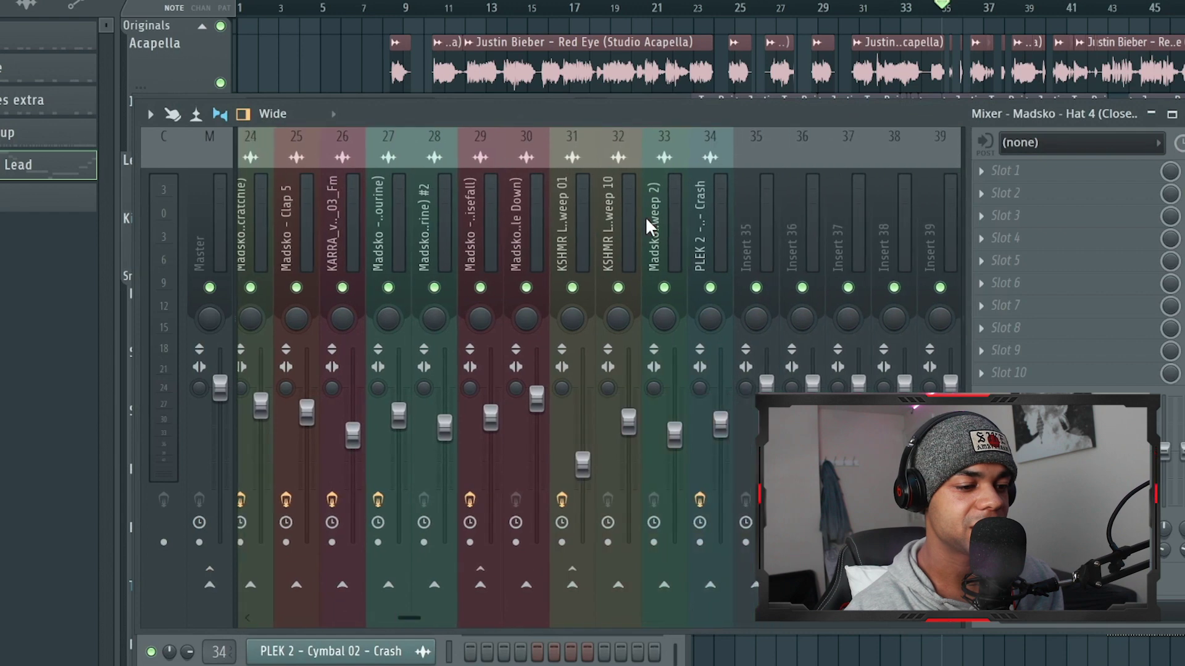
scroll(645, 216, "left", 2)
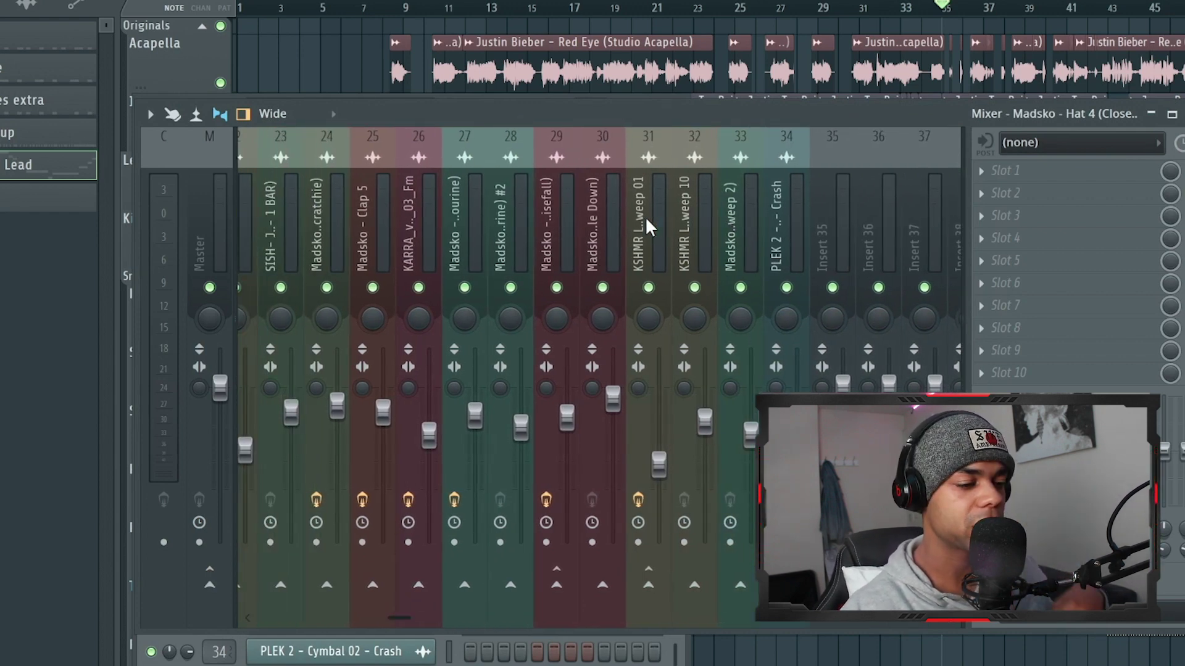
scroll(645, 216, "left", 16)
scroll(646, 216, "left", 5)
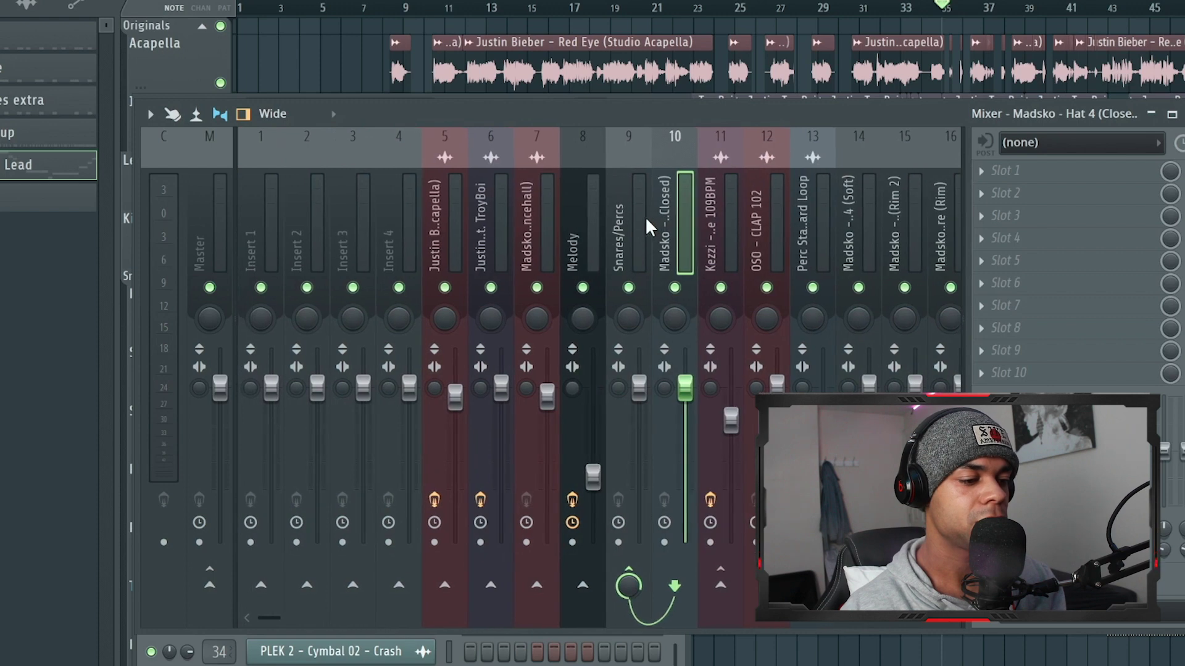
left_click(398, 232)
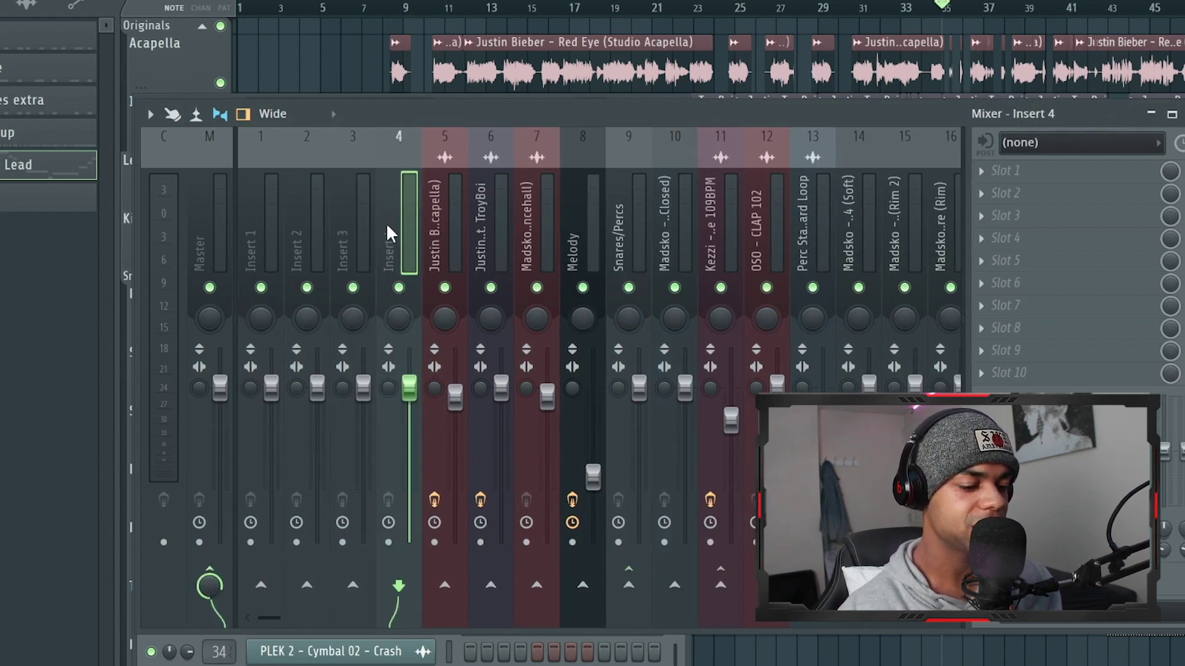
double_click(387, 228)
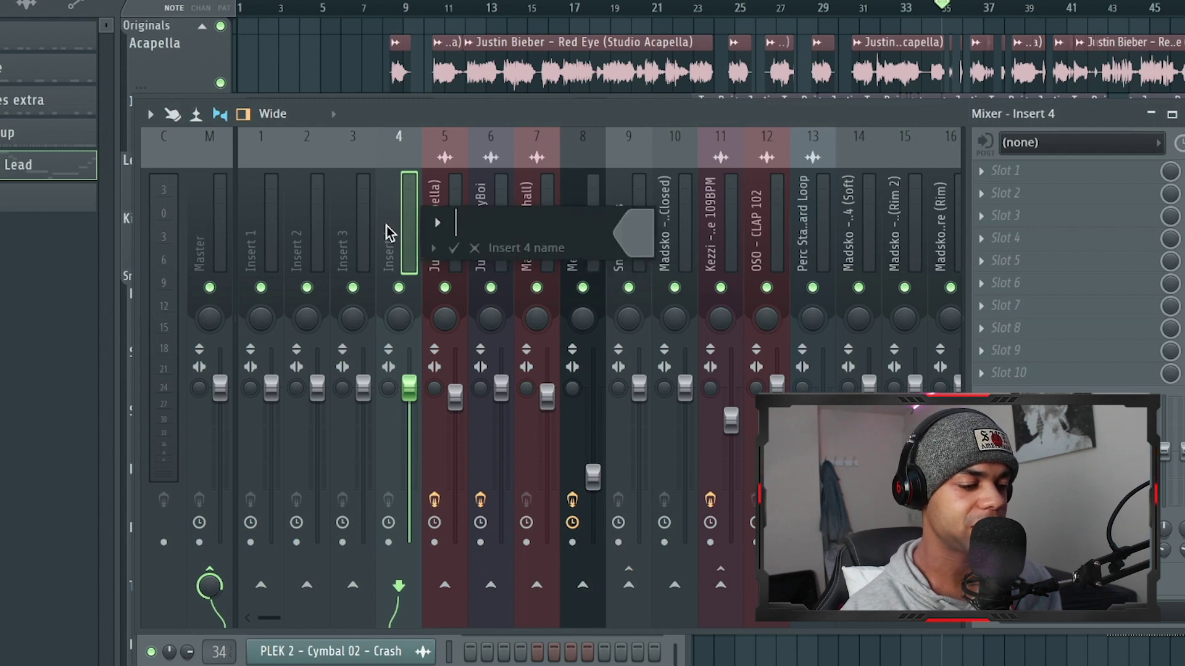
key("Escape")
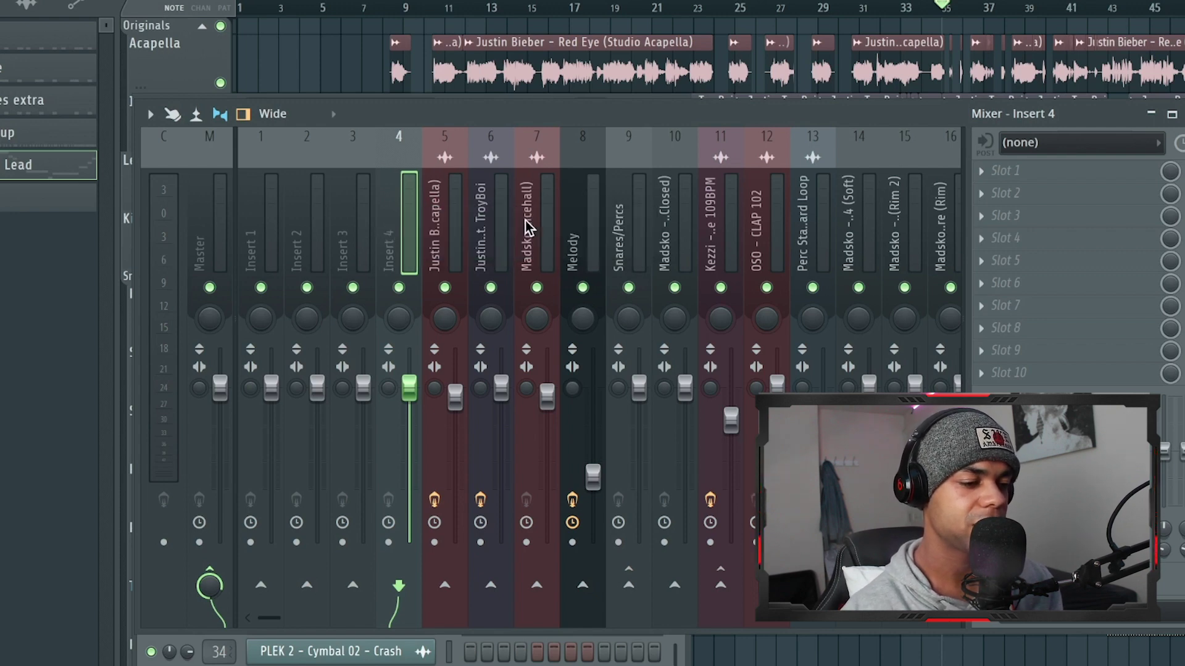
Rename the empty insert track 4 just before the acapella track as Originals.
right_click(394, 237)
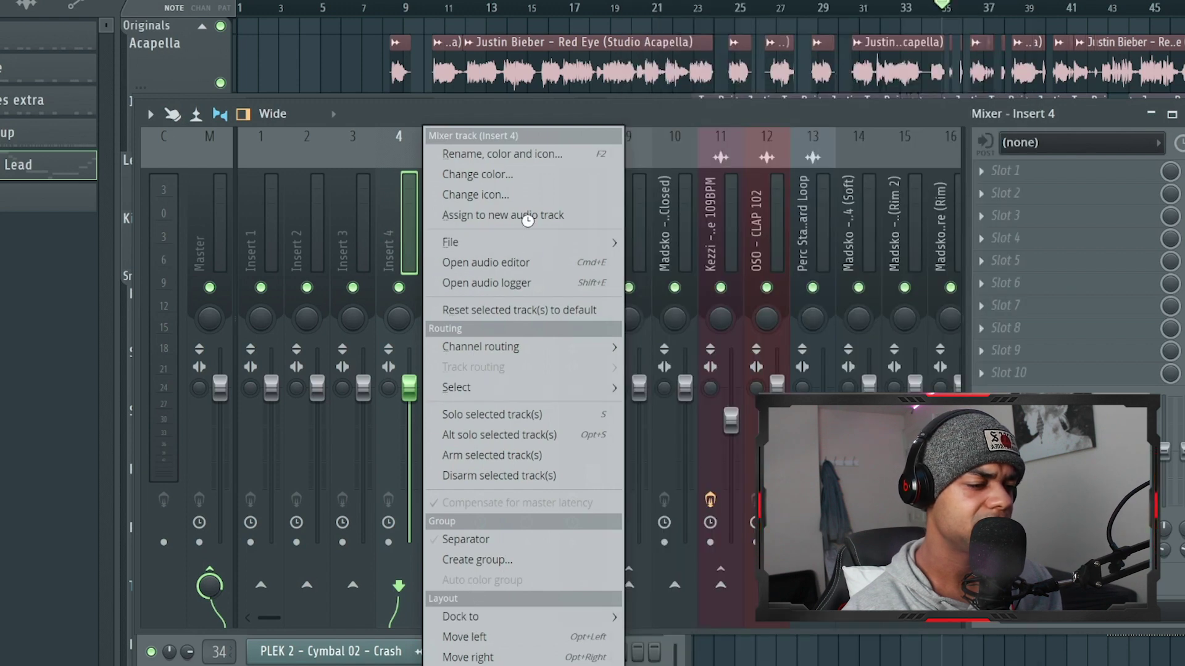
left_click(528, 153)
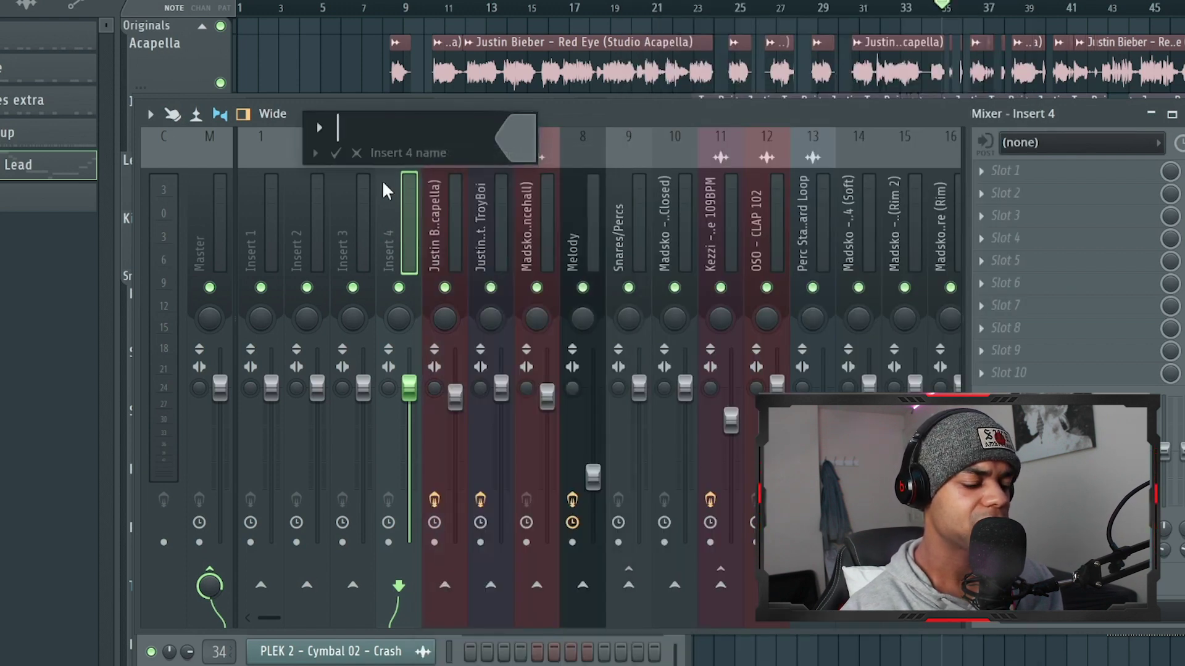
type("Originals")
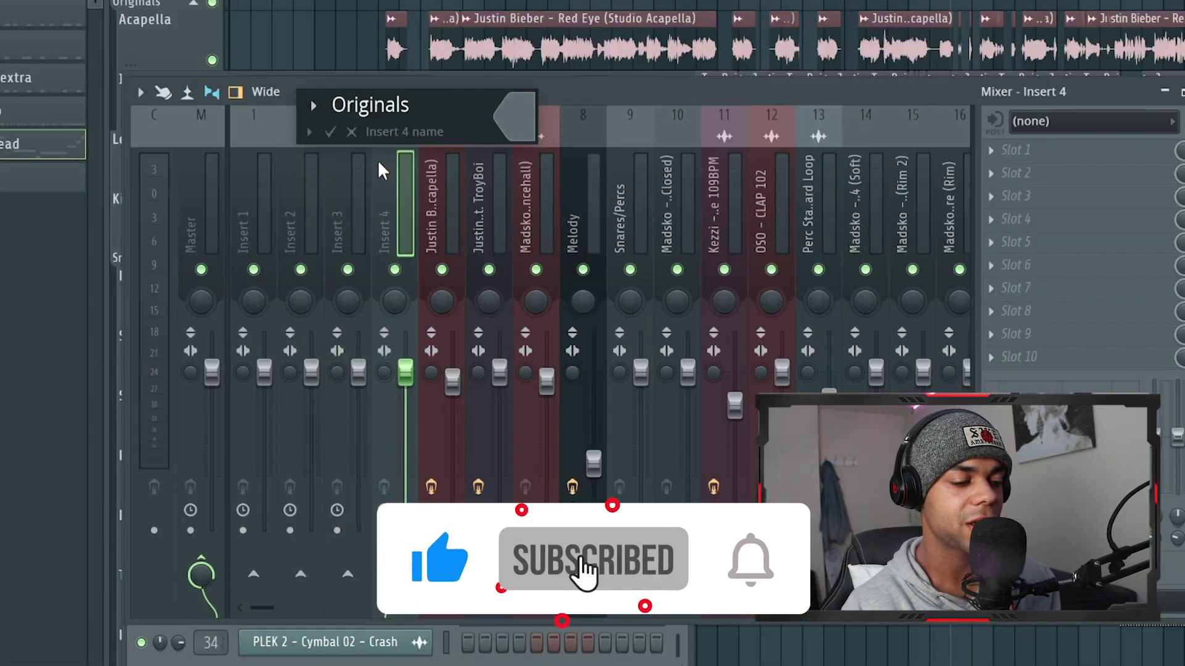
key("Return")
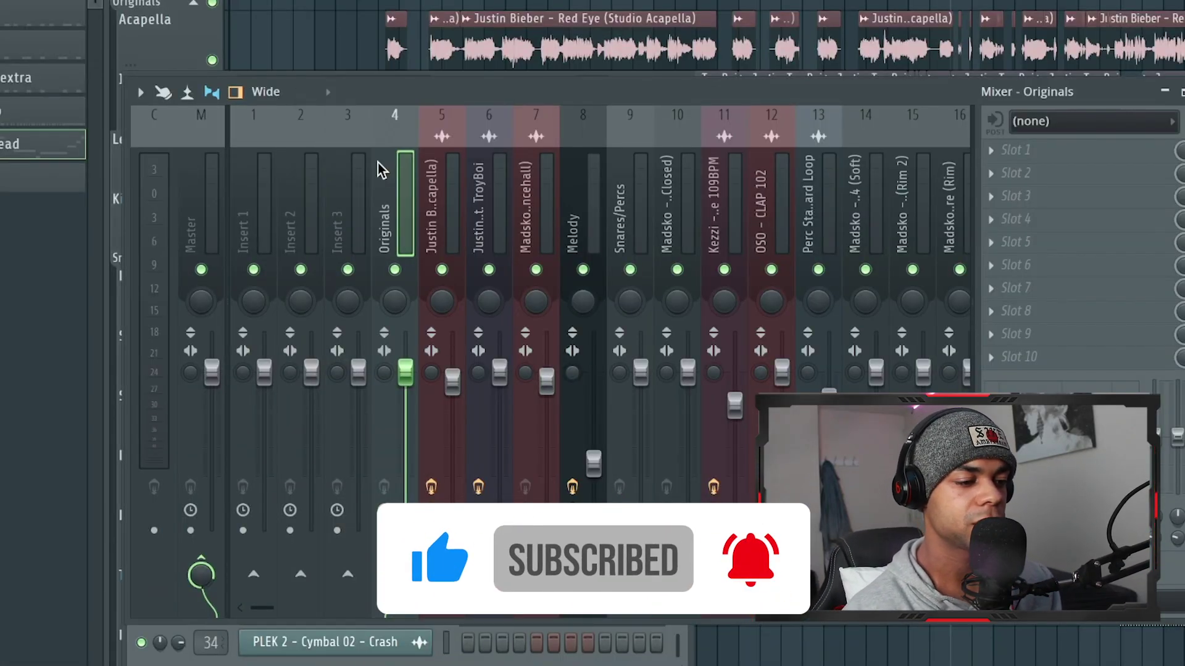
Select the acapella and TroyBoi original tracks on inserts 5 and 6 together and route them only to the Originals track.
left_click(440, 186)
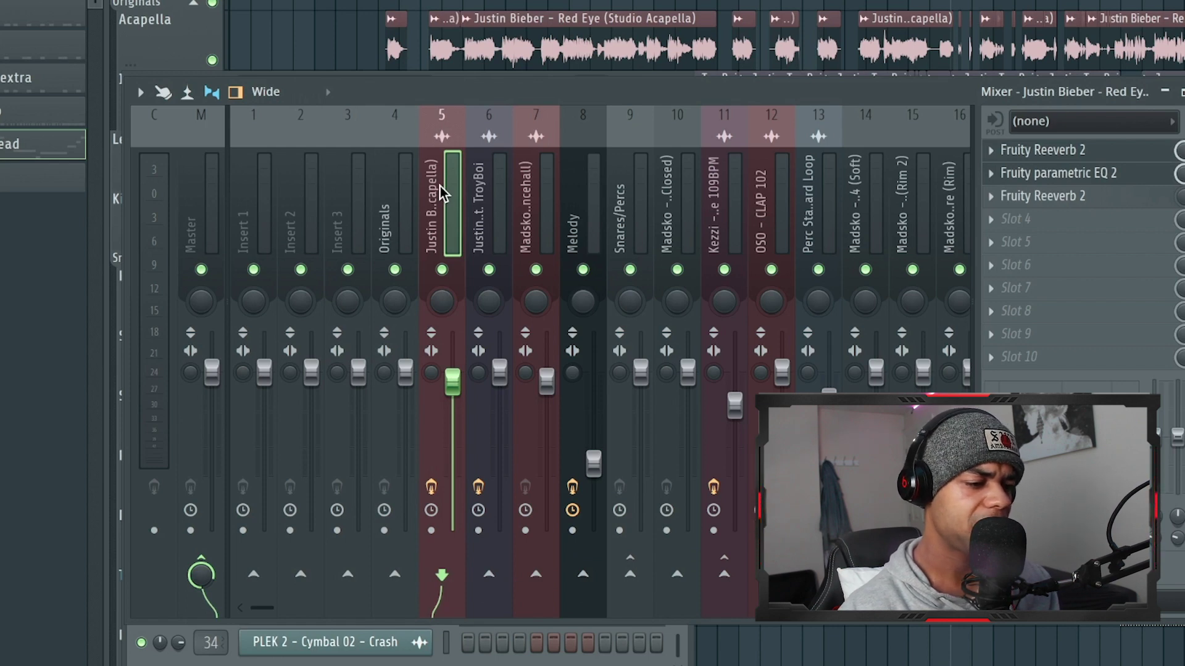
left_click(486, 187)
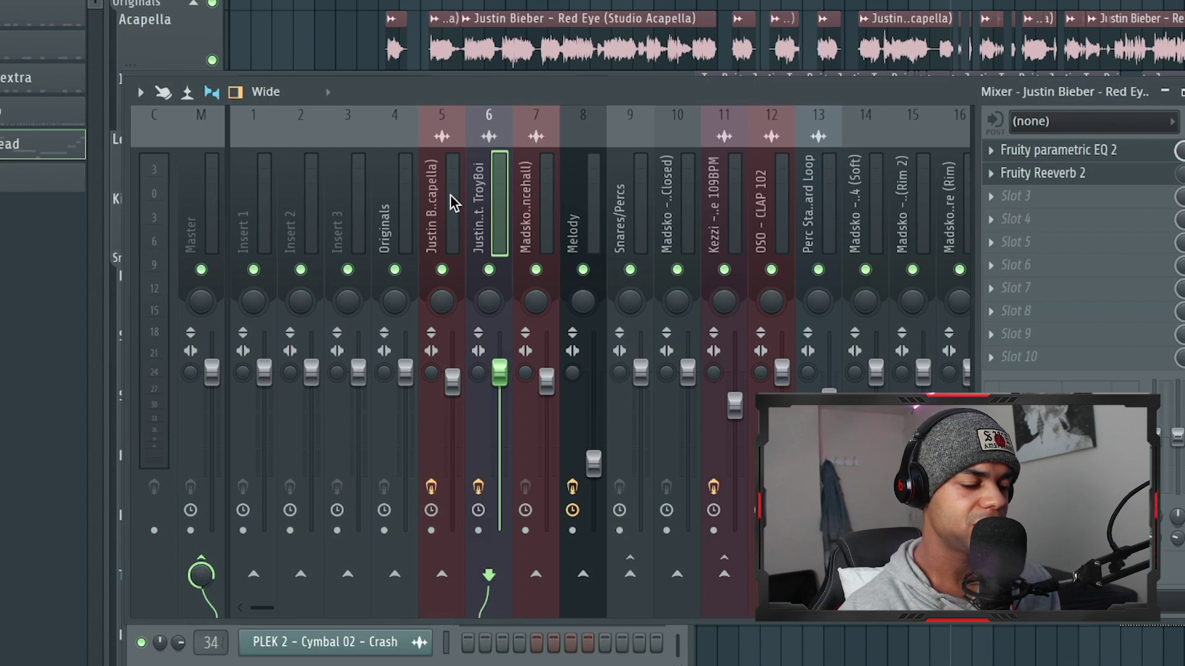
left_click(452, 201)
left_click(479, 200, "ctrl")
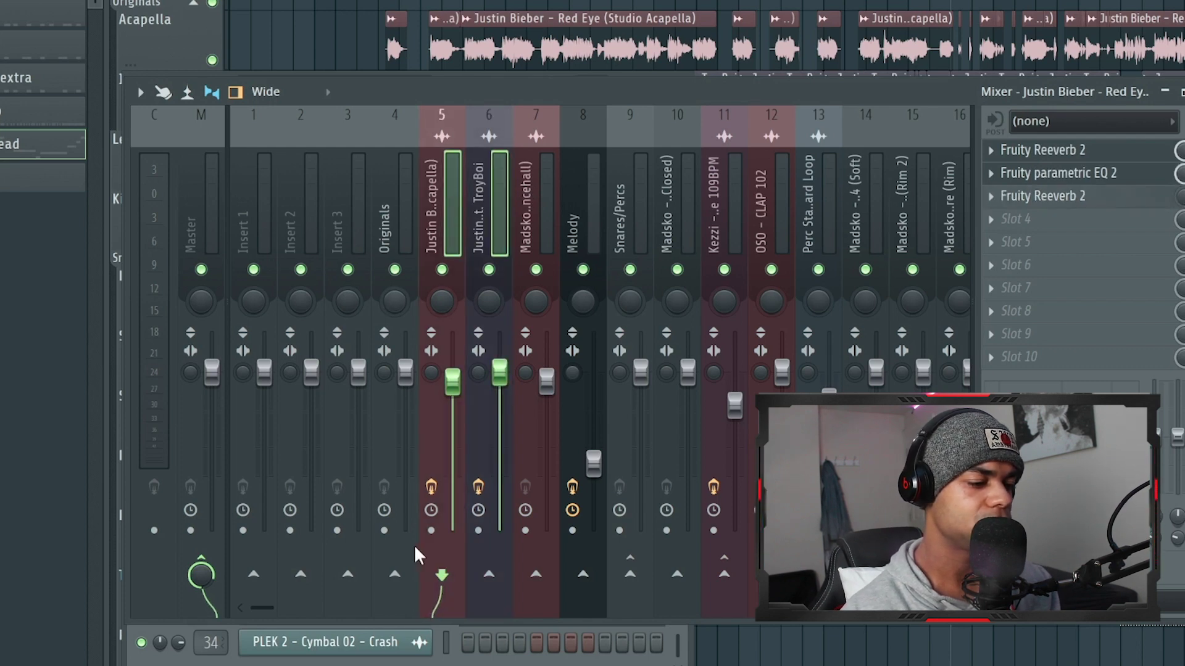
left_click(472, 202)
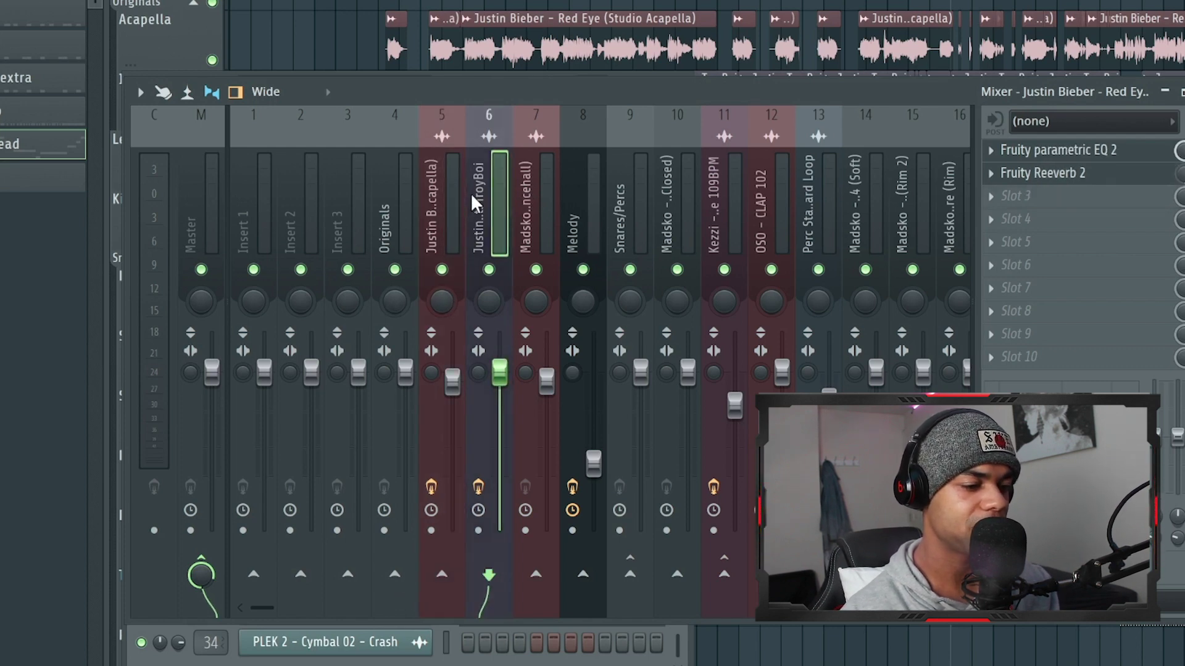
left_click(447, 194)
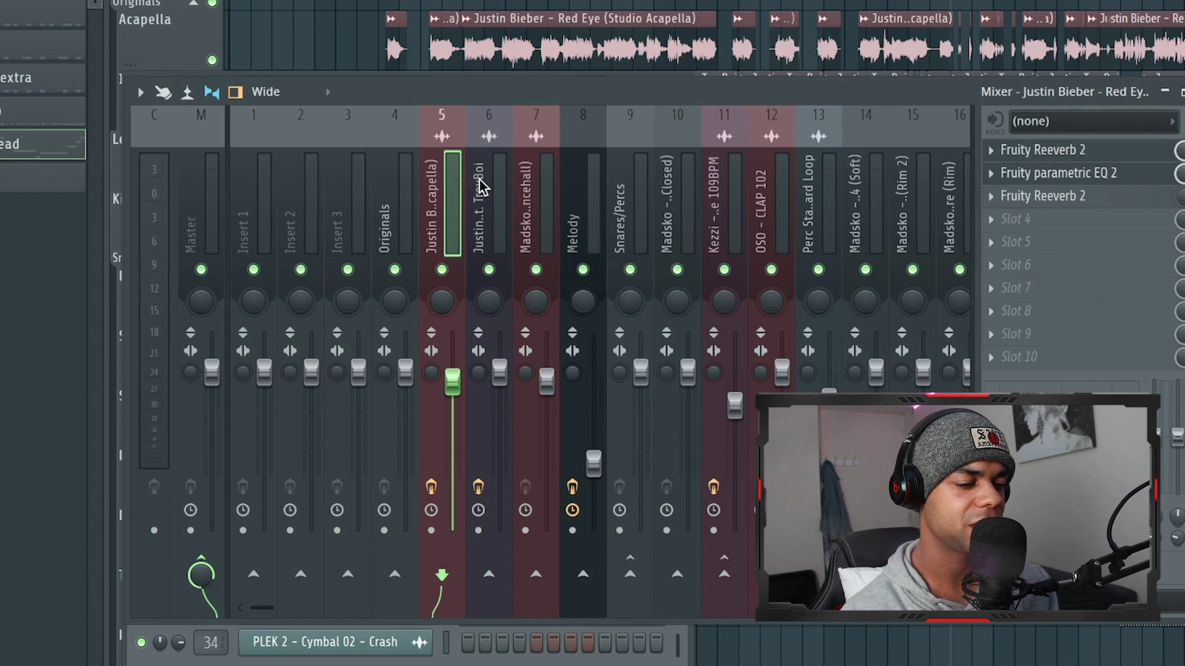
left_click(481, 185, "ctrl")
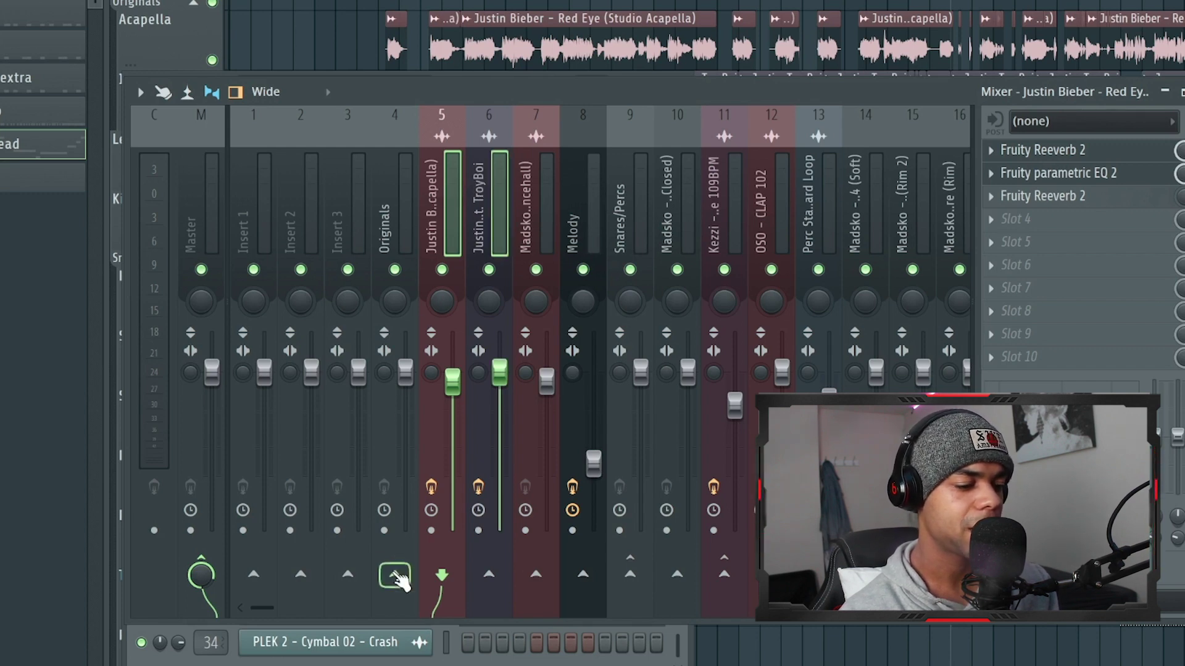
right_click(395, 576)
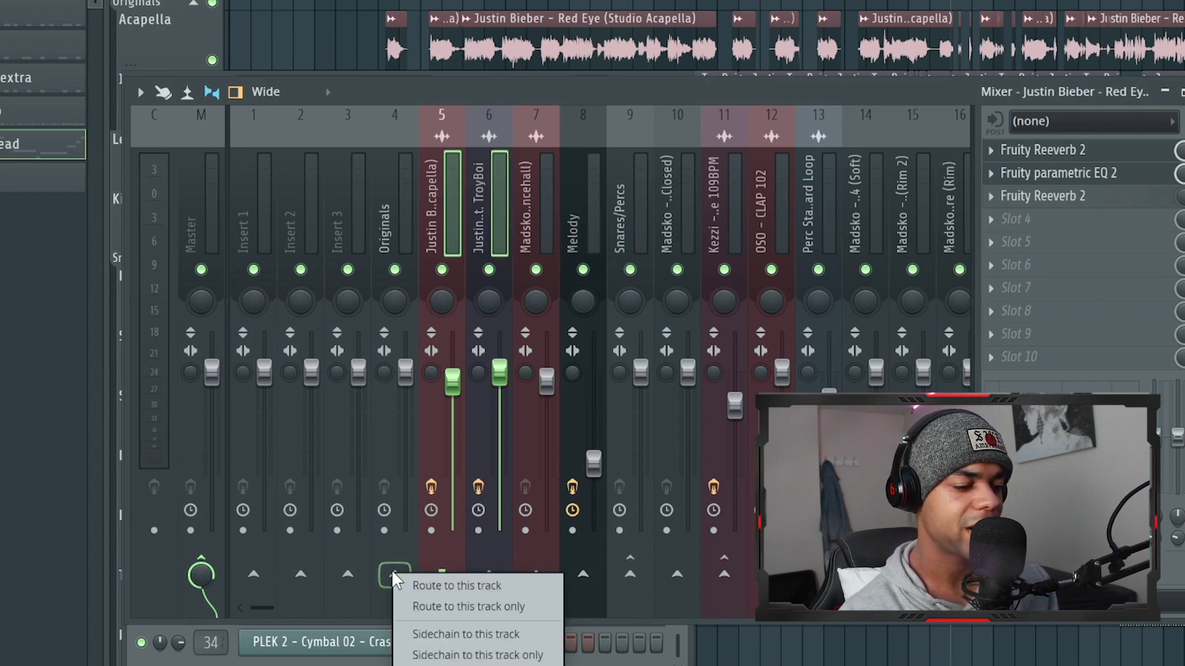
left_click(430, 608)
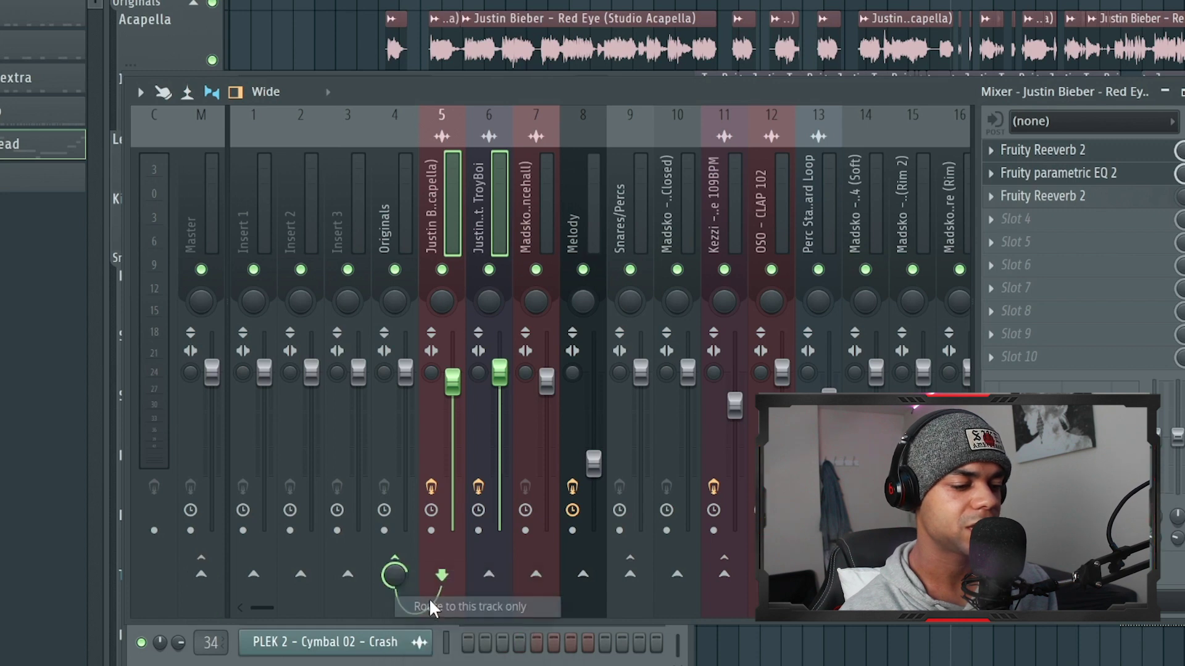
Create an Originals mixer group holding the Originals track and inserts 5 and 6, with a separator before the kick track.
left_click(390, 200)
right_click(388, 191)
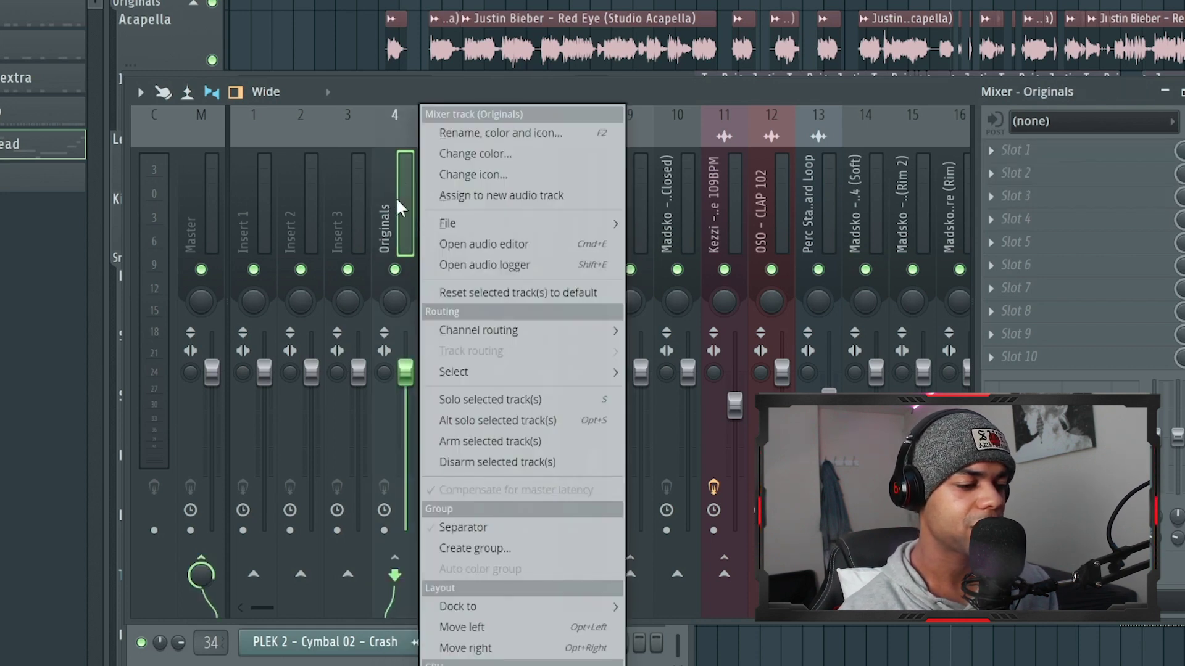
left_click(469, 549)
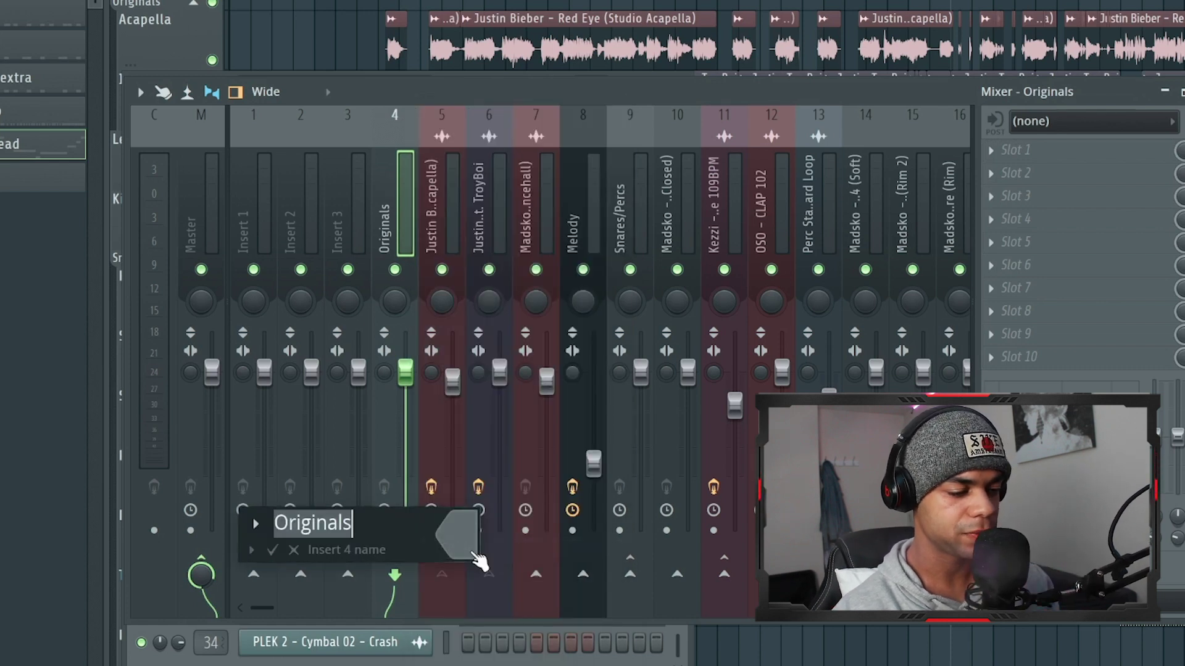
key("Return")
right_click(448, 208)
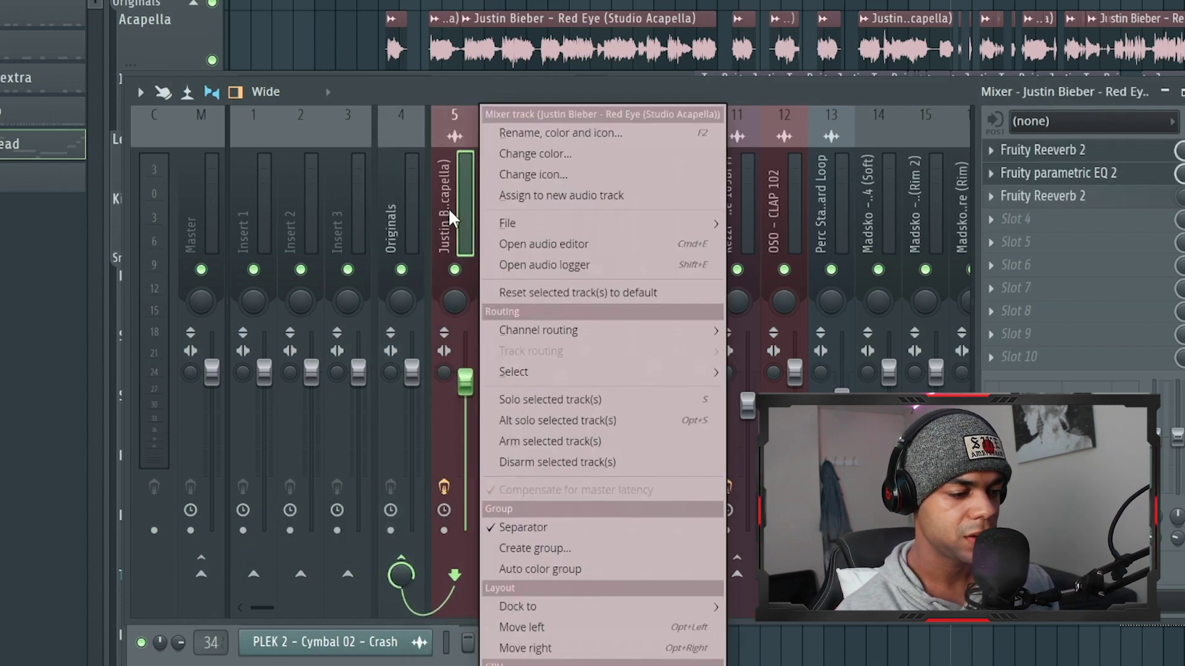
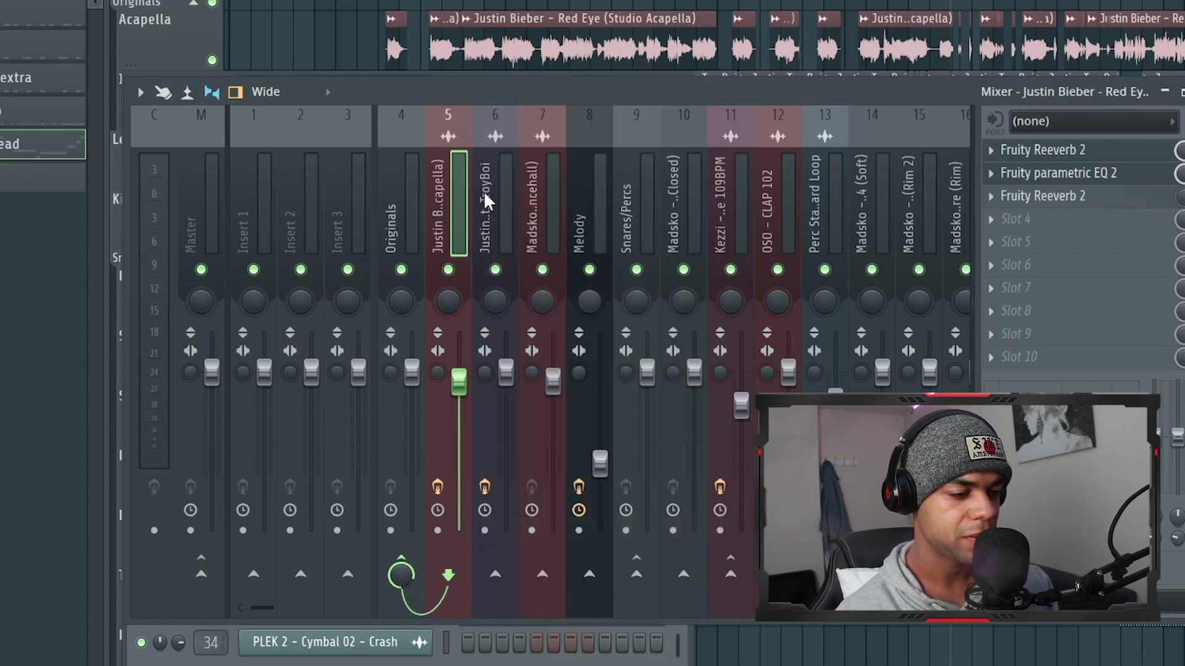
right_click(531, 189)
left_click(620, 529)
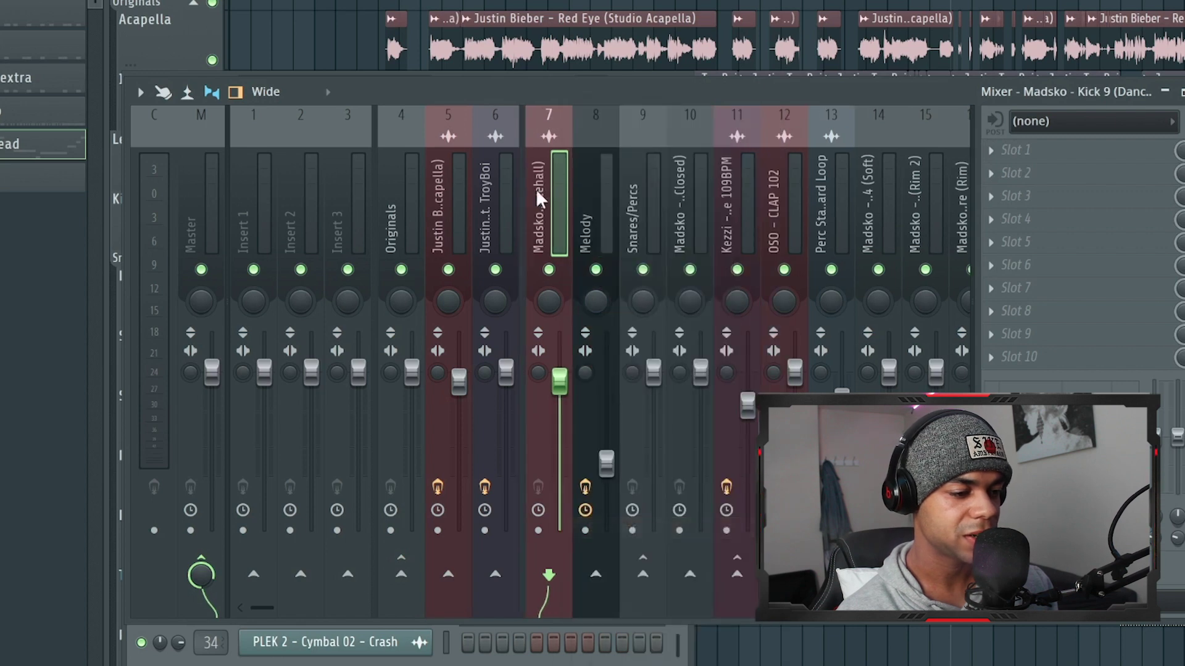
Step through the tracks of the Originals group to check where each one is routed.
left_click(484, 204)
key("Left")
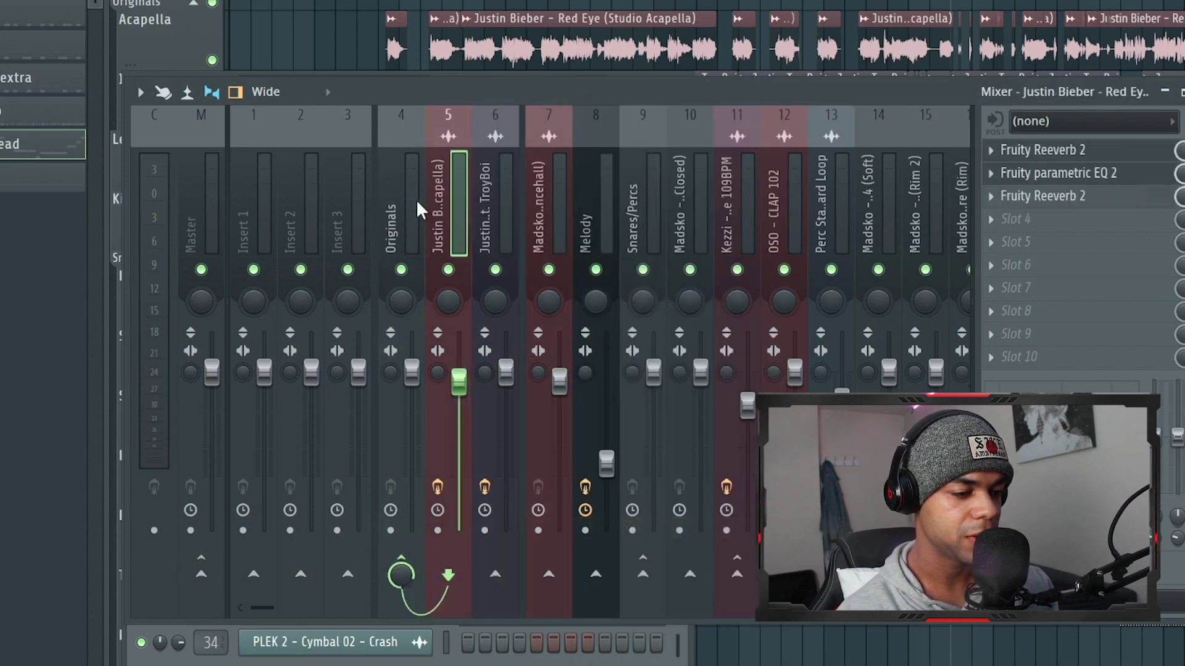
key("Right")
left_click(416, 199)
key("Right")
key("Right")
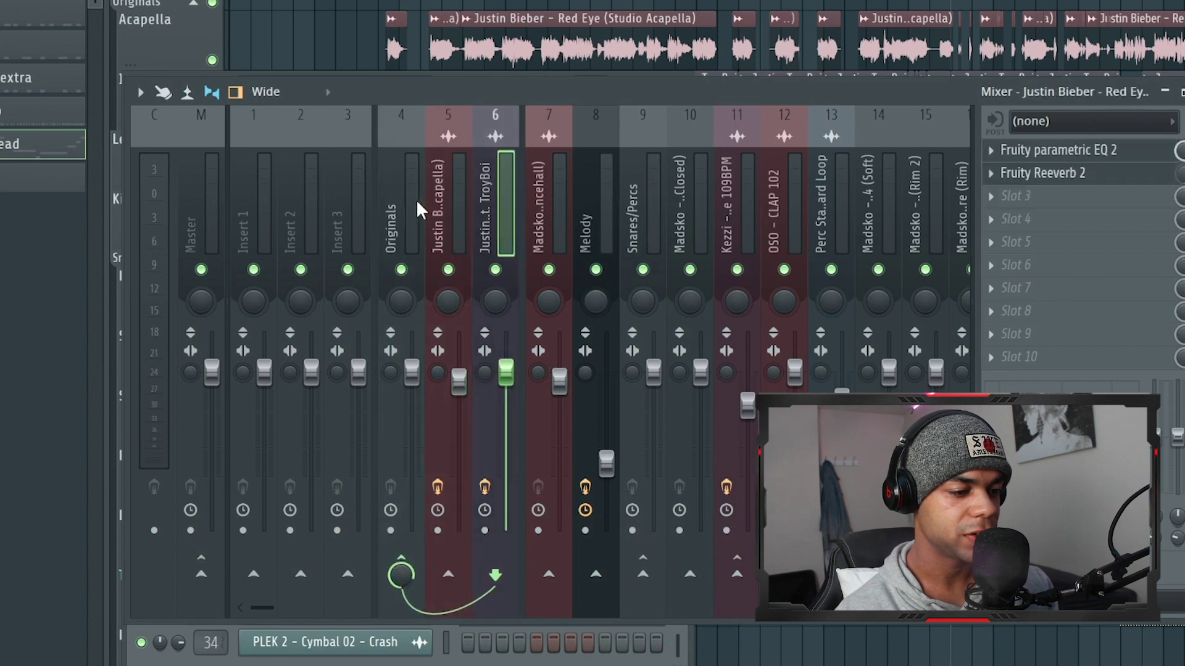
Move the Melody track ahead of the kick track and create a separate mixer group from it named Lead.
key("Right")
key("Right")
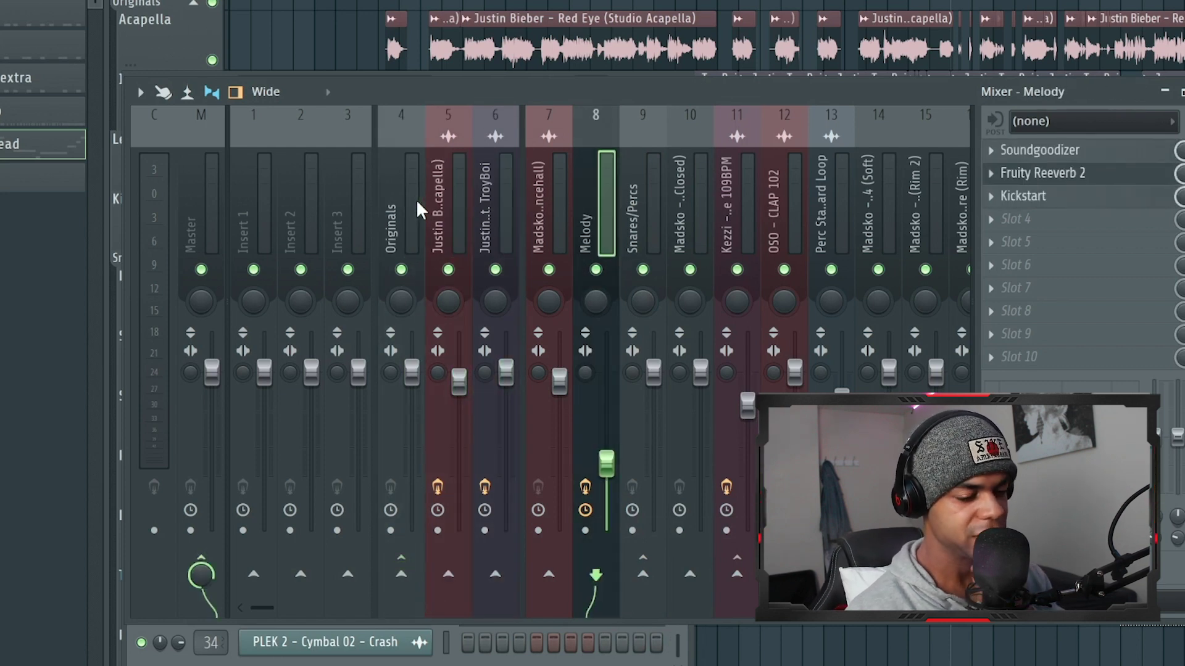
key("alt+Left")
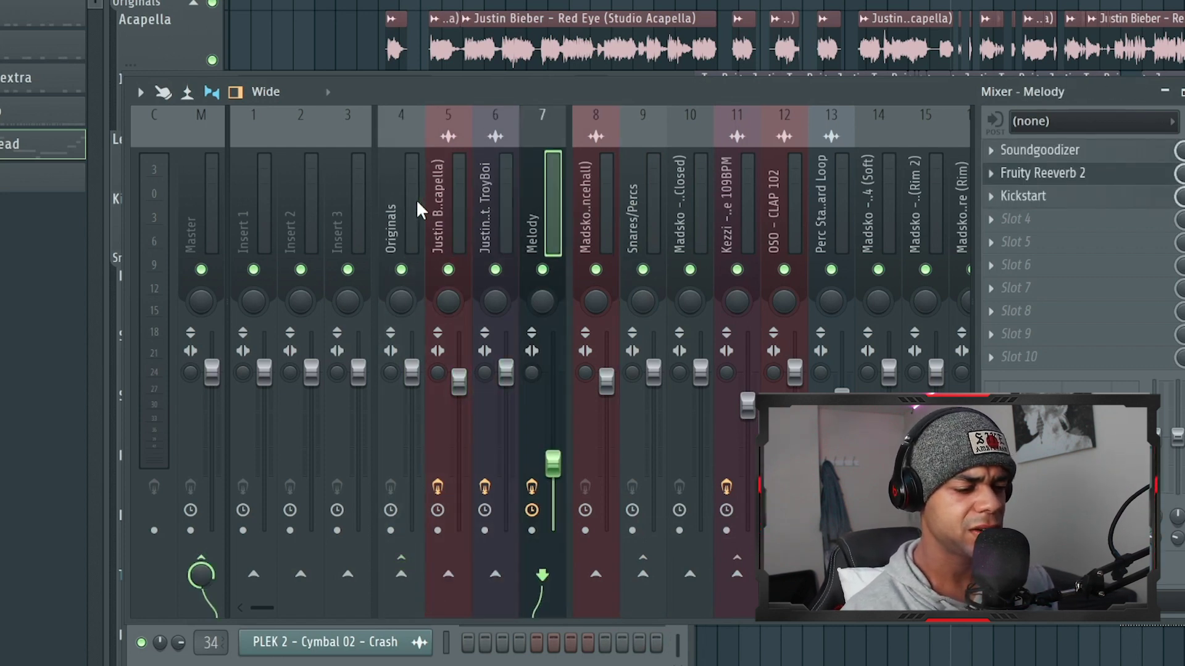
right_click(558, 205)
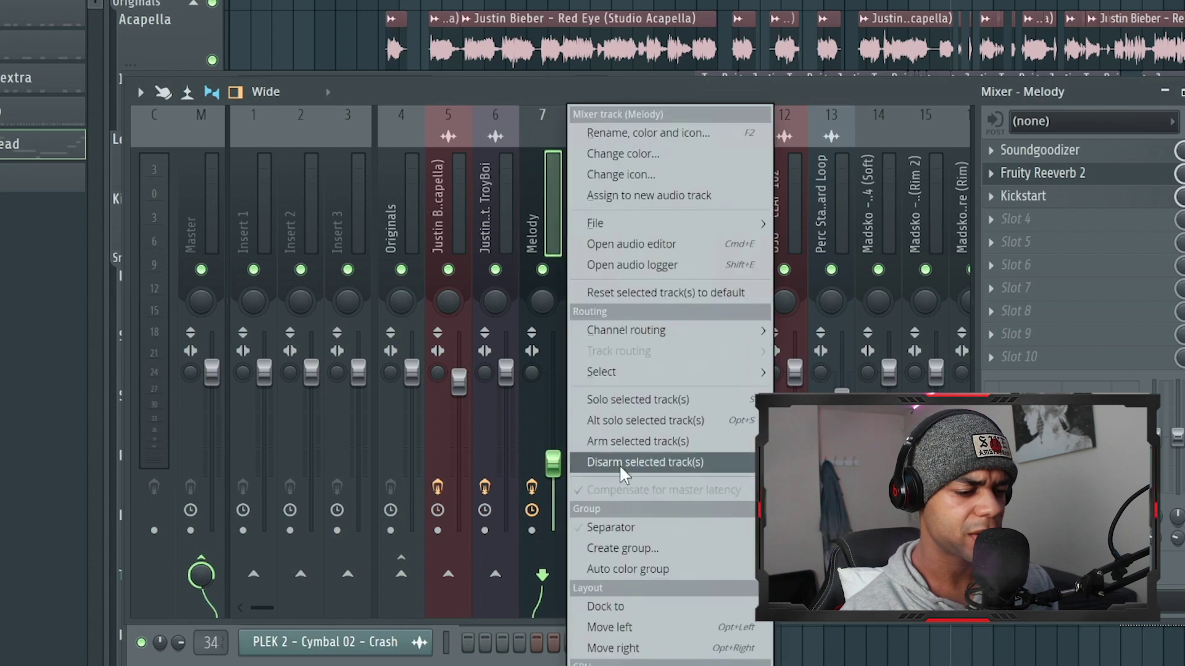
left_click(613, 547)
type("Lea")
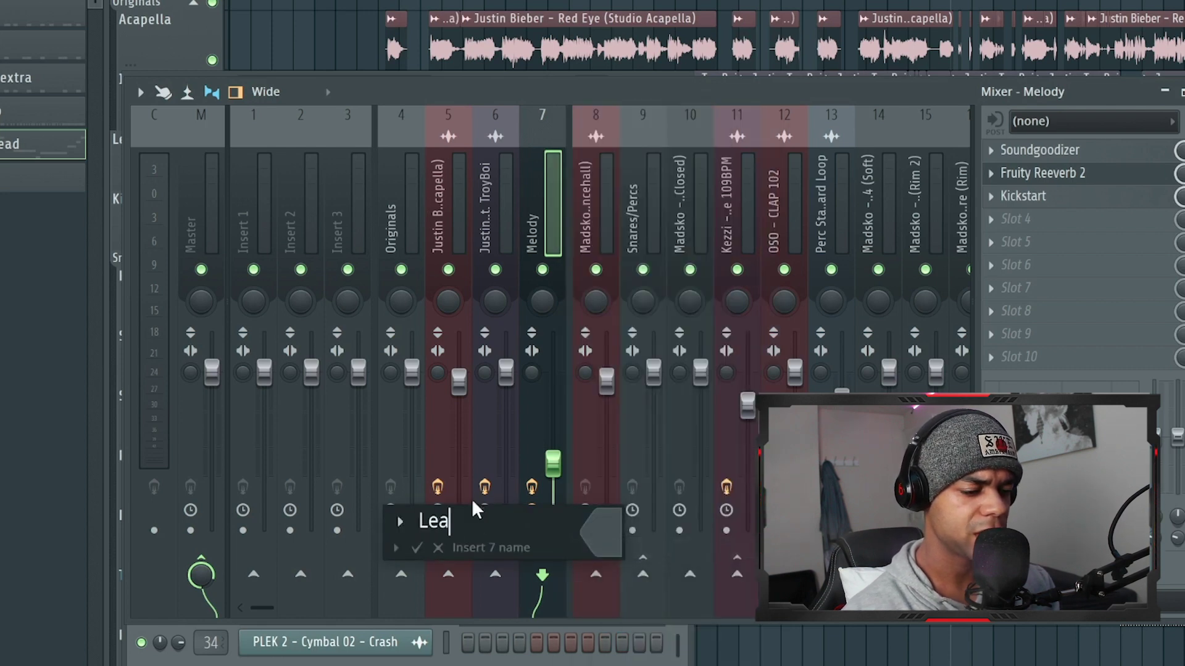
key("Return")
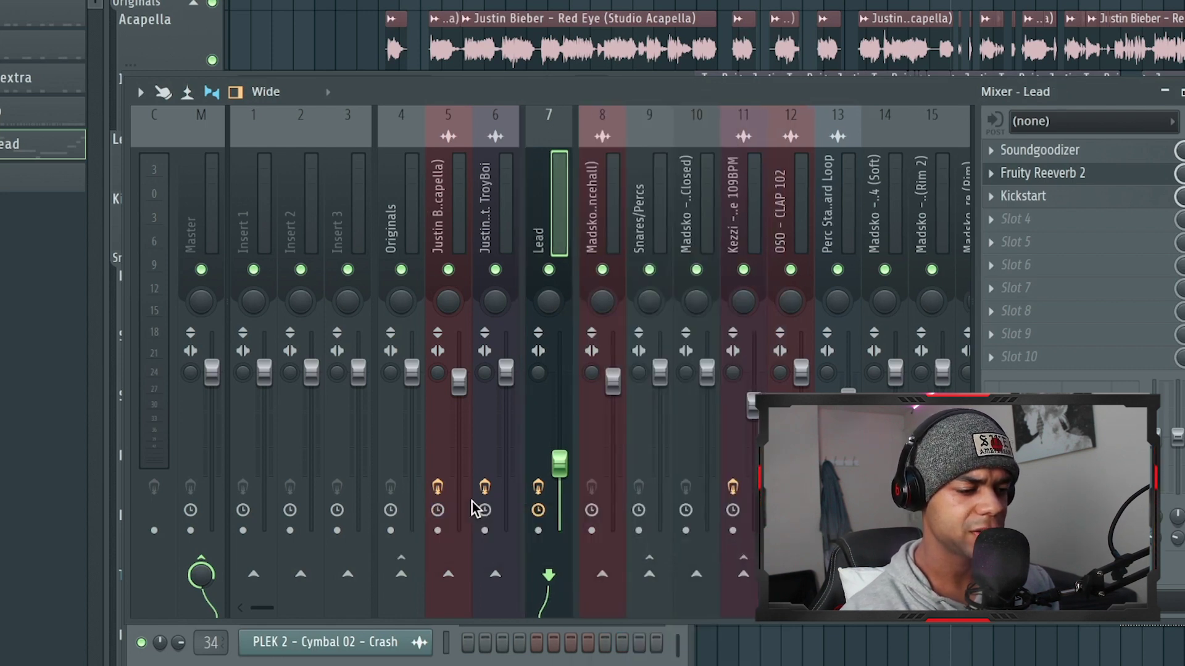
Create a separate mixer group from the Madsko kick track on insert 8 and name it Kick.
right_click(590, 201)
left_click(702, 543)
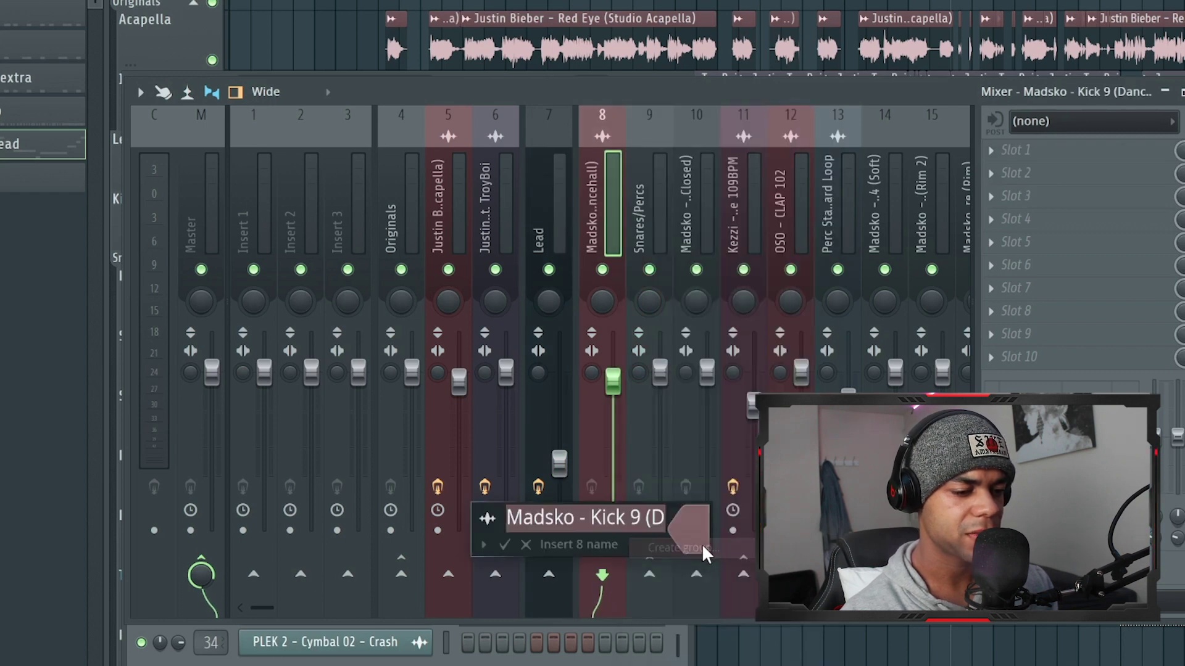
type("Kick")
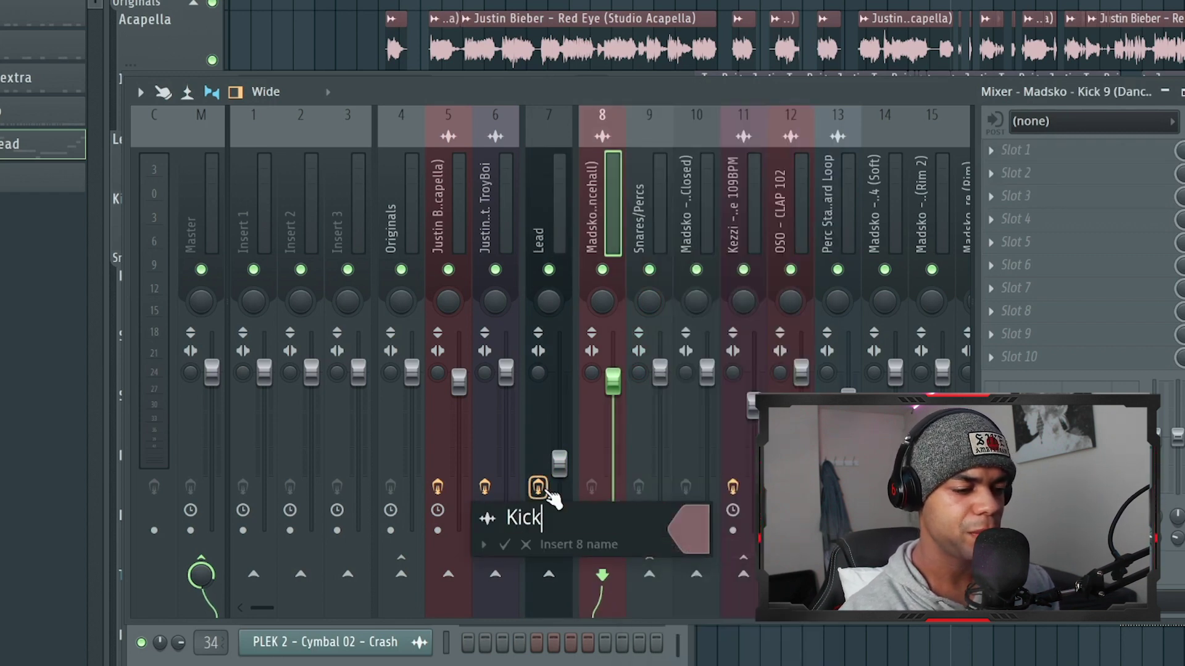
key("Return")
Create a mixer group starting at the Snares/Percs track, keeping that name, and remove the separator before the closed hat track.
left_click(652, 185)
scroll(653, 185, "right", 4)
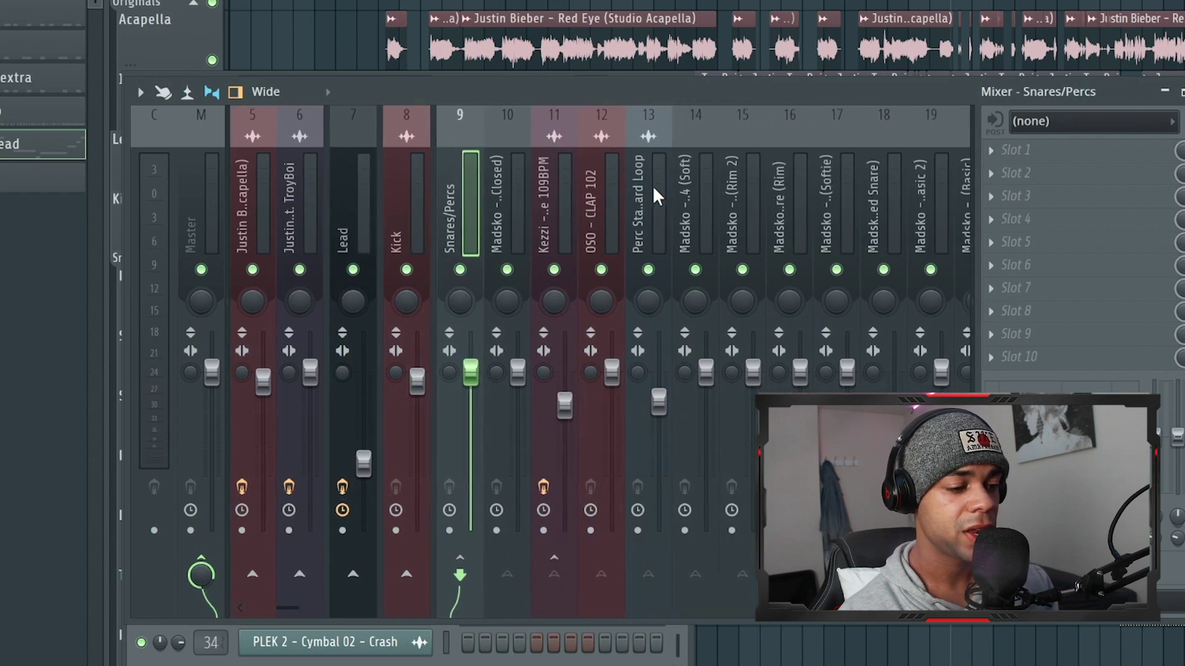
right_click(458, 198)
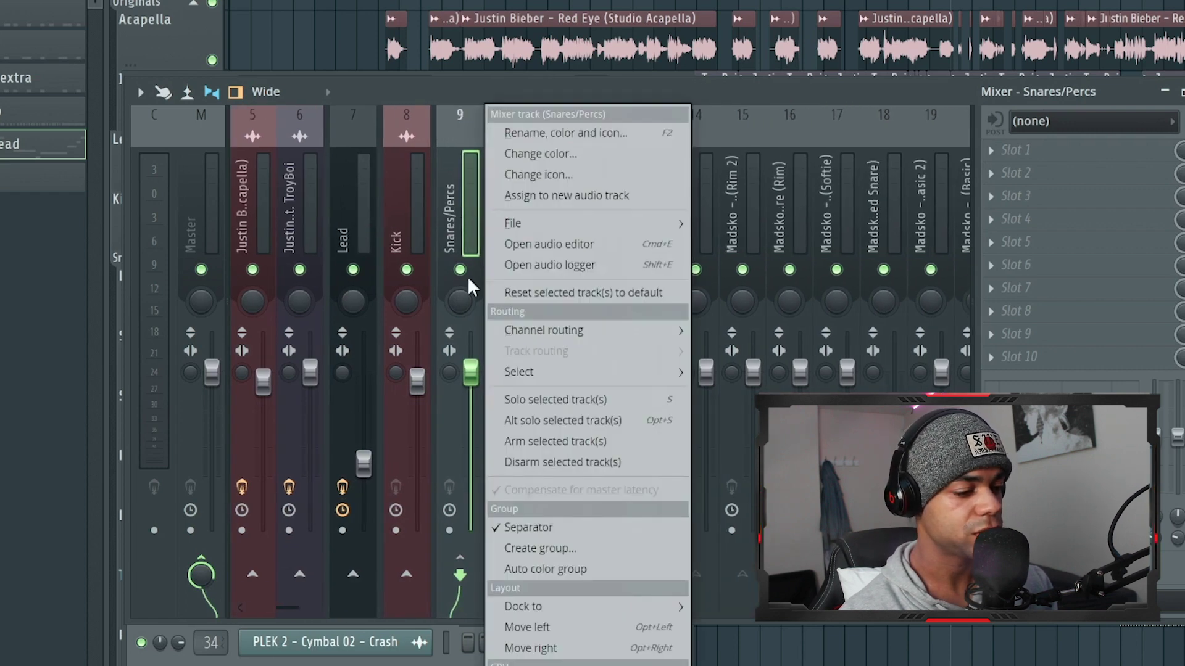
left_click(558, 552)
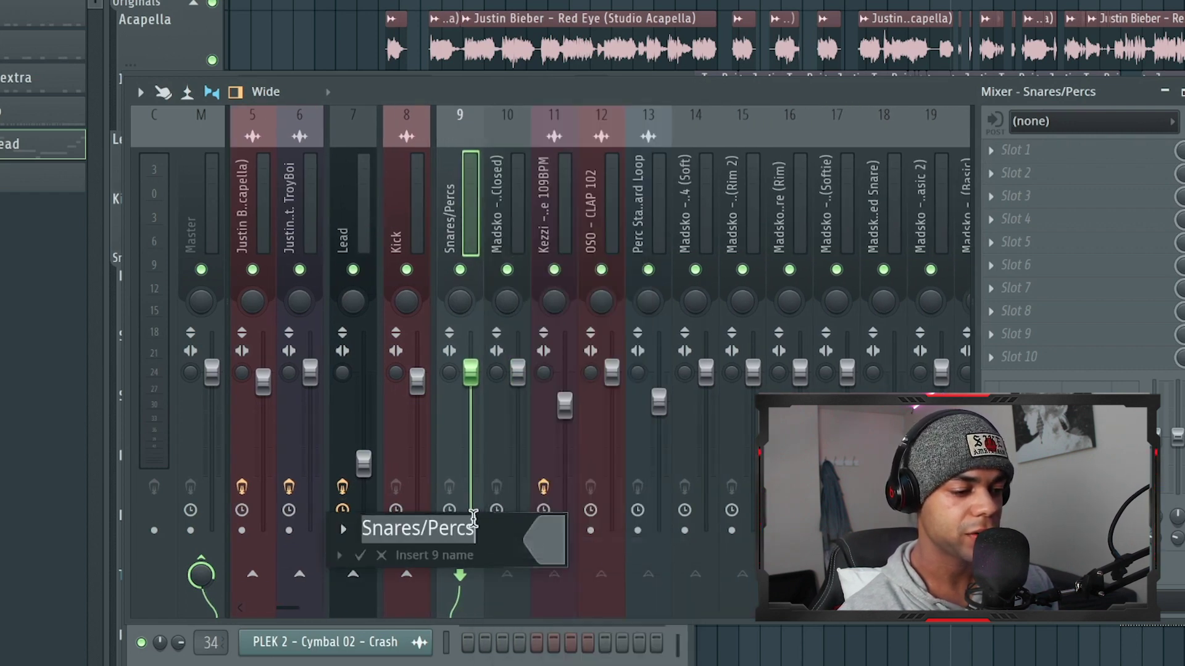
key("Return")
right_click(516, 234)
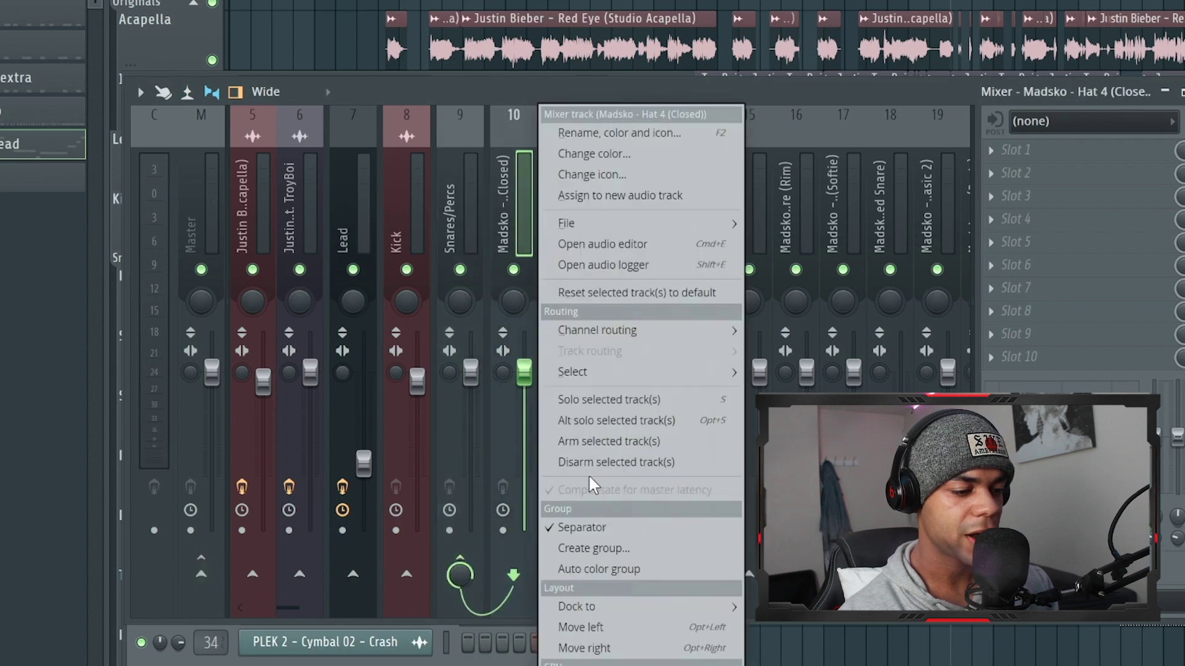
left_click(590, 526)
Step through the percussion and snare tracks from insert 11 up to the first FX track to check their routing.
left_click(567, 266)
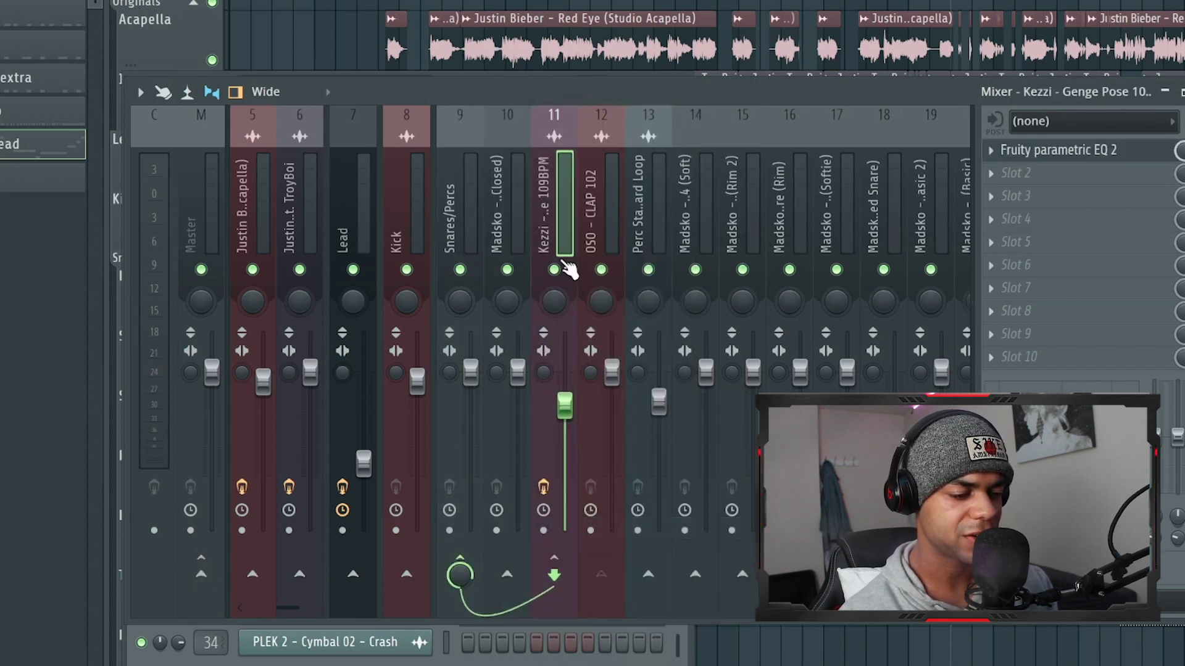
key("Right")
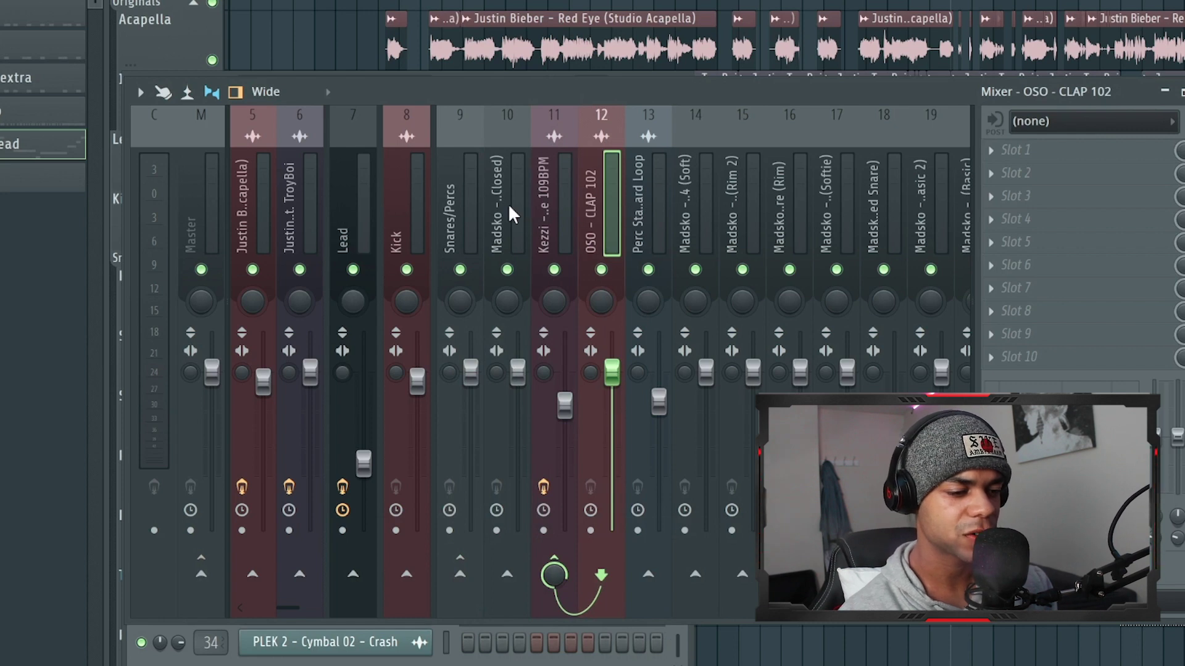
key("Right")
key("Right")
key("Right")
key("Right")
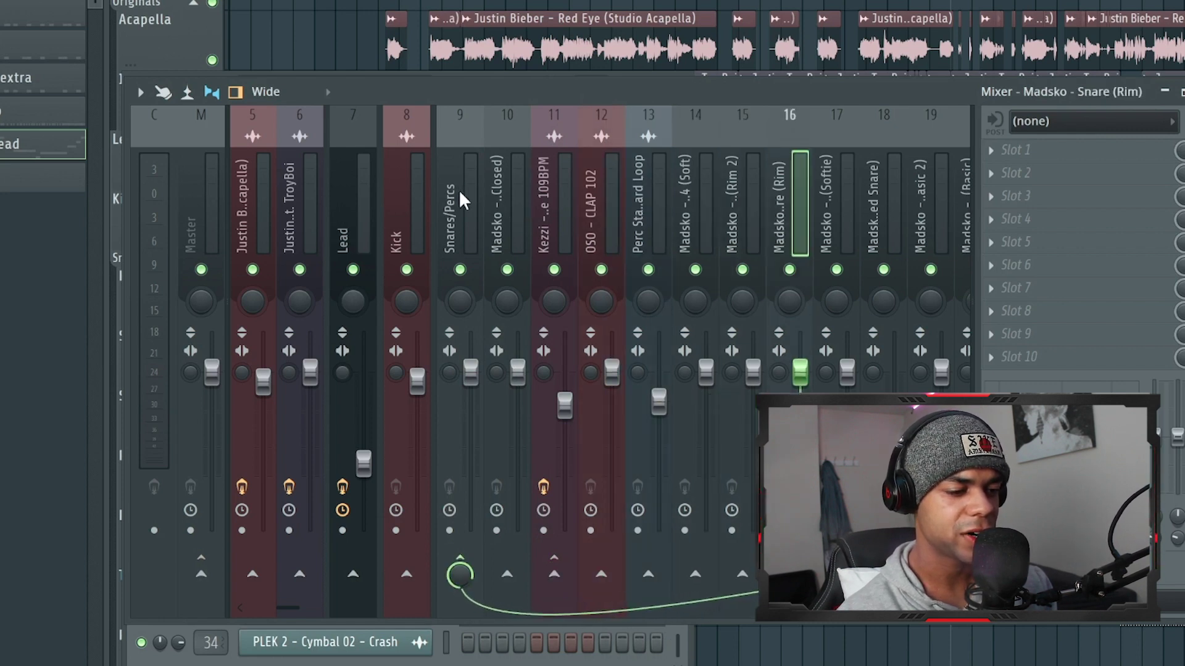
key("Right")
key("Right")
key("Right")
key("Right")
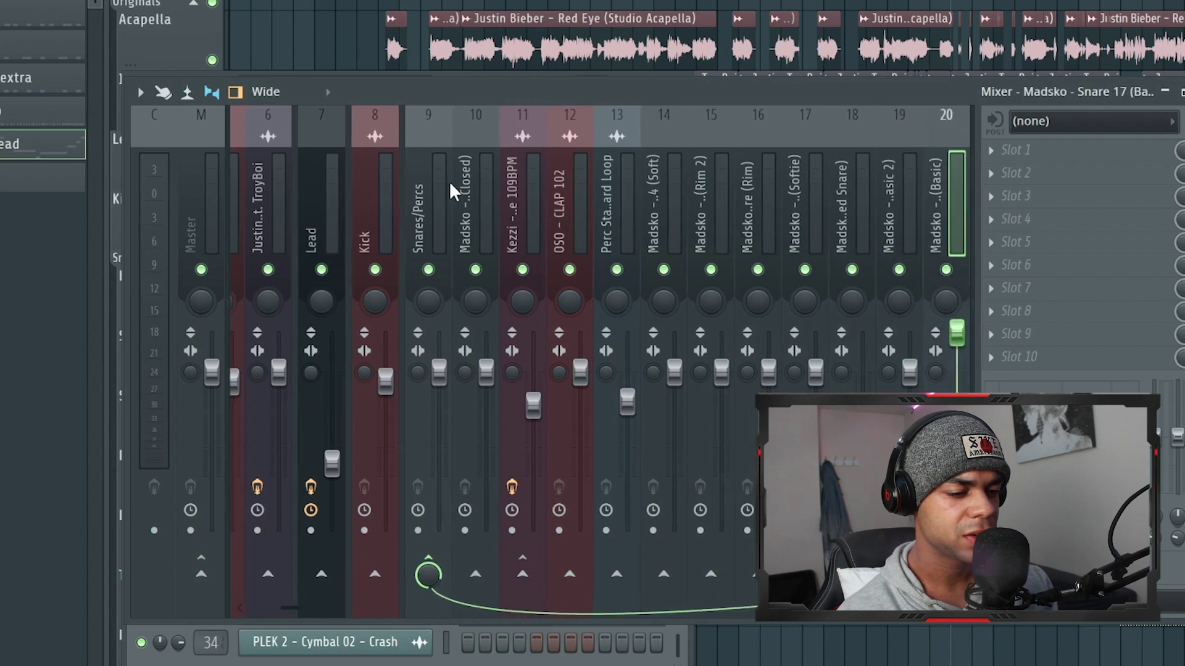
key("Right")
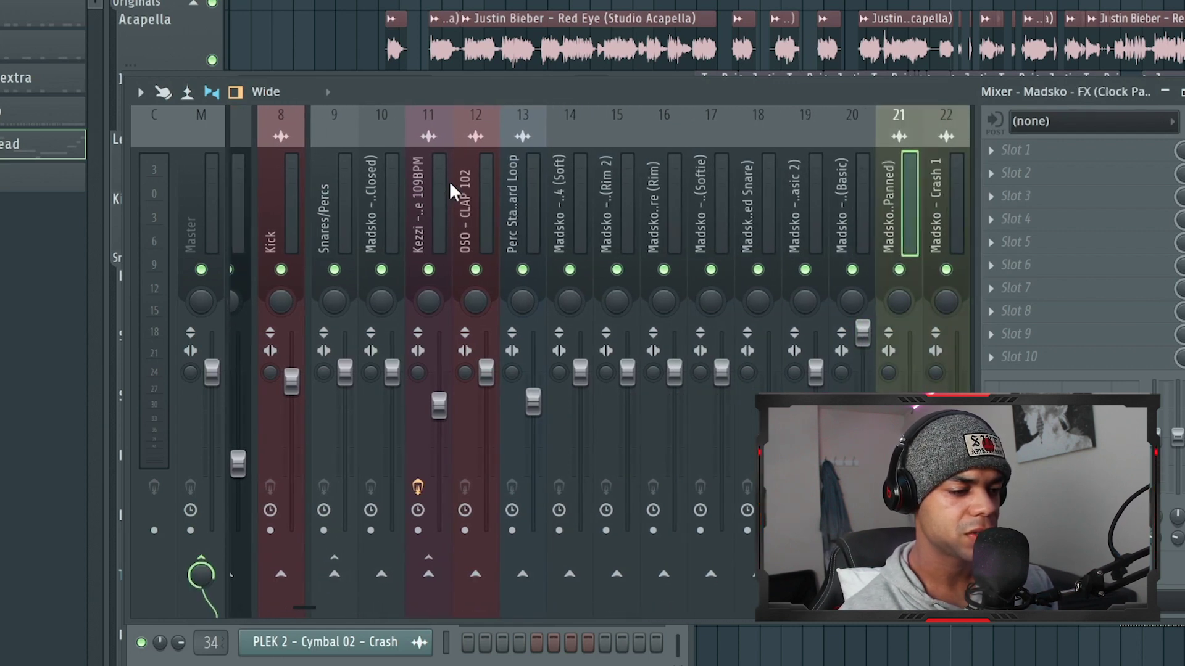
Route the panned clock FX track on insert 21 to the Snares/Percs track only.
right_click(338, 593)
left_click(390, 620)
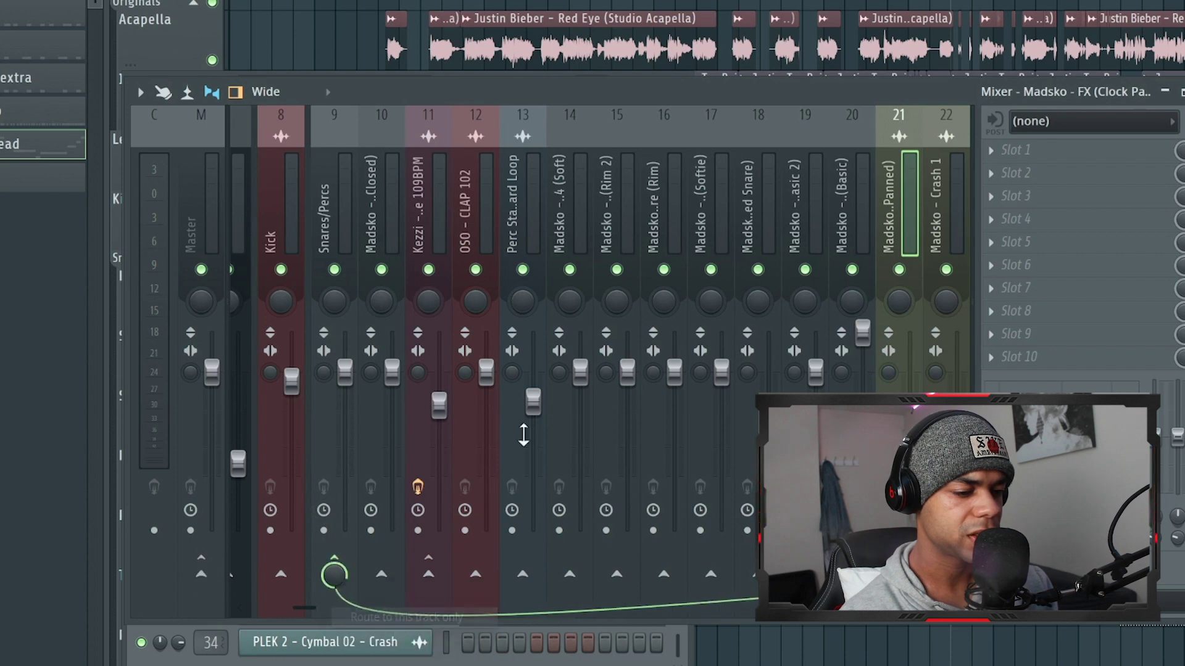
Move the empty Insert 35 mixer track to position 22, directly ahead of the Madsko - Crash 1 track.
scroll(846, 198, "down", 5)
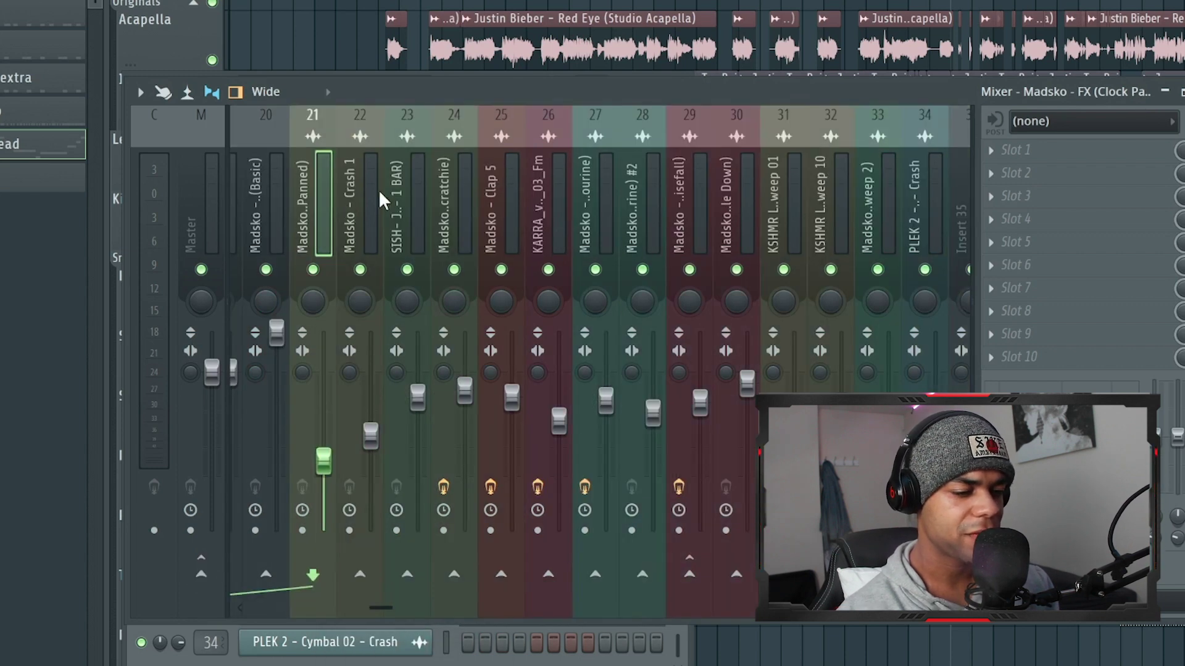
scroll(538, 211, "down", 5)
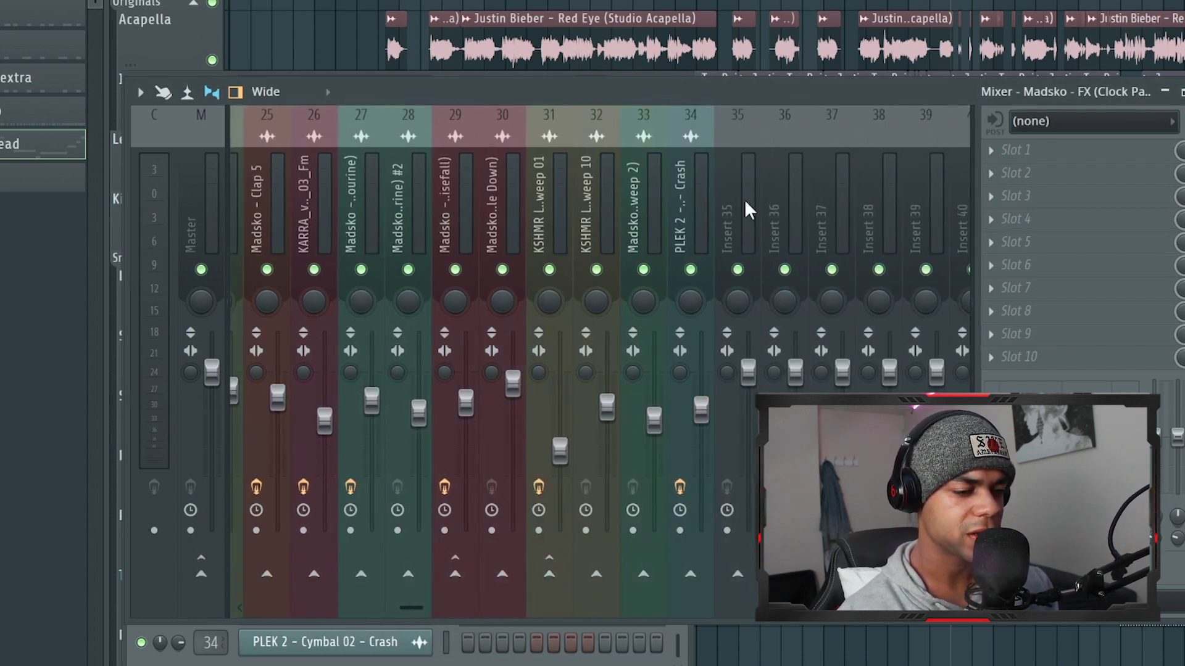
left_click(734, 197)
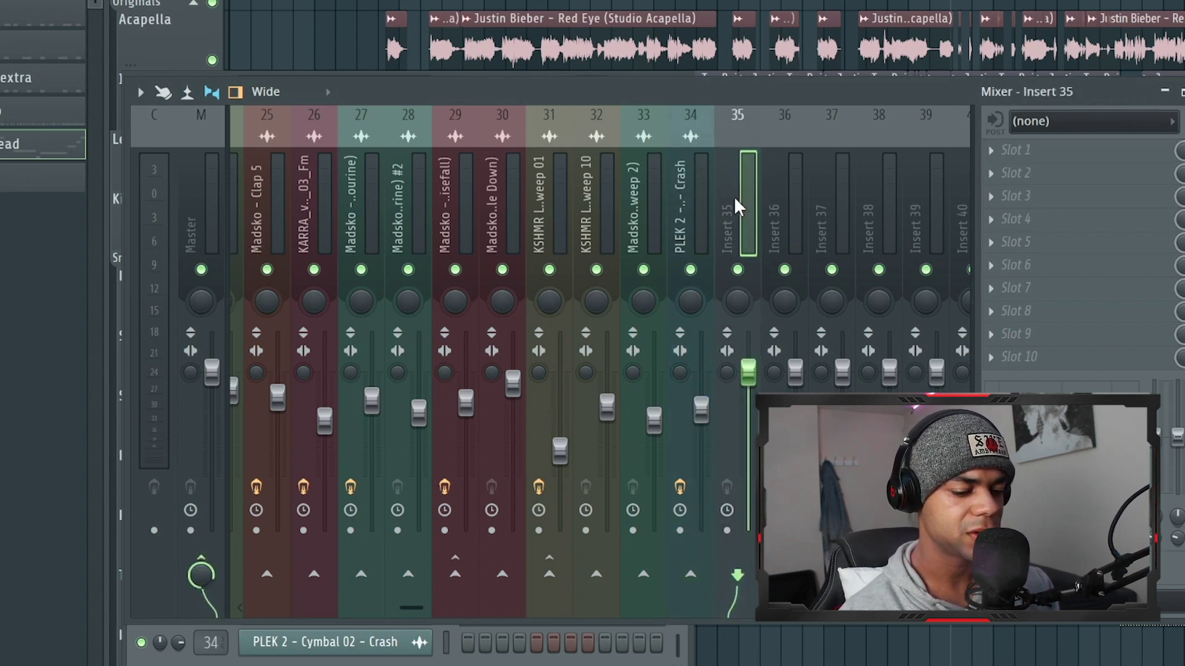
key("alt+Left")
key("alt+Left")
key("alt+Left")
key("alt+Left")
key("alt+Left")
key("alt+Left")
key("alt+Left")
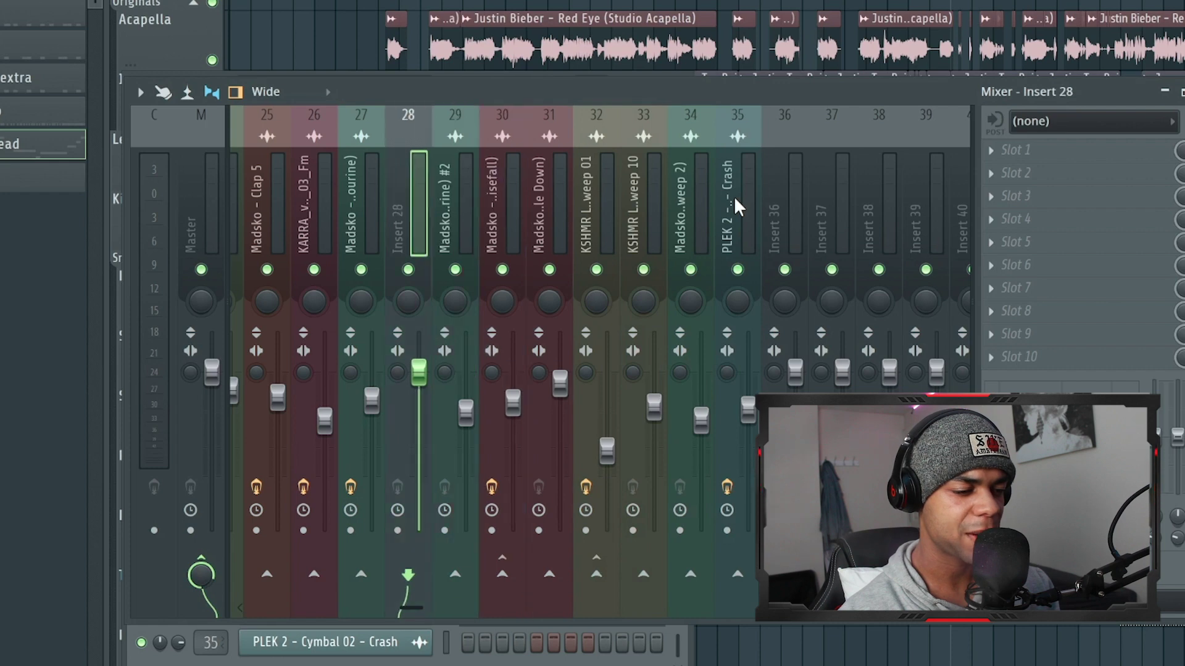
key("alt+Left")
key("alt+Left")
key("alt+Left")
scroll(734, 196, "up", 8)
key("alt+Left")
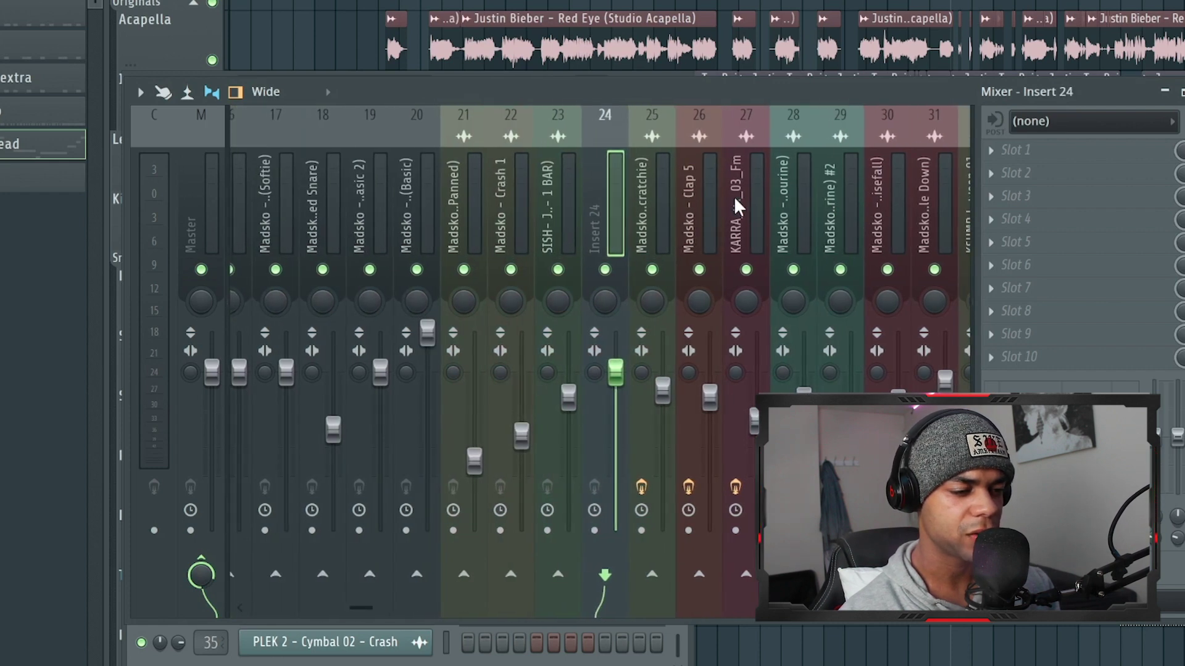
key("alt+Left")
key("alt+Left")
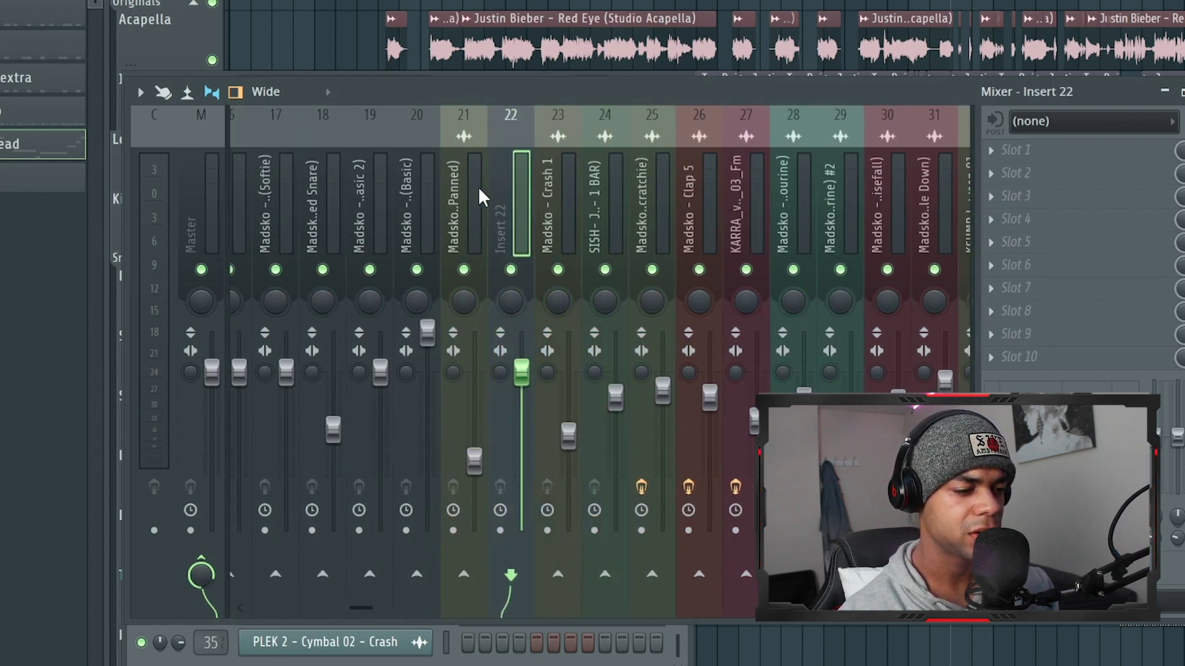
Create a mixer group named FX's from the empty Insert 22 and remove the separator before the Crash 1 track.
right_click(501, 209)
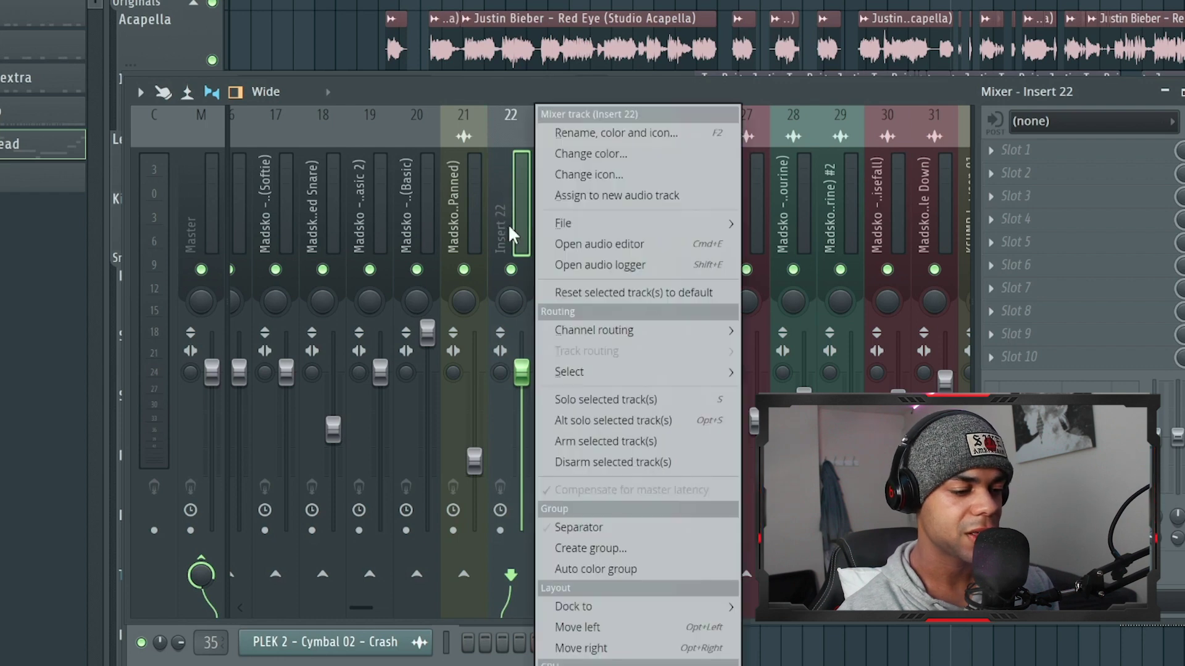
left_click(594, 547)
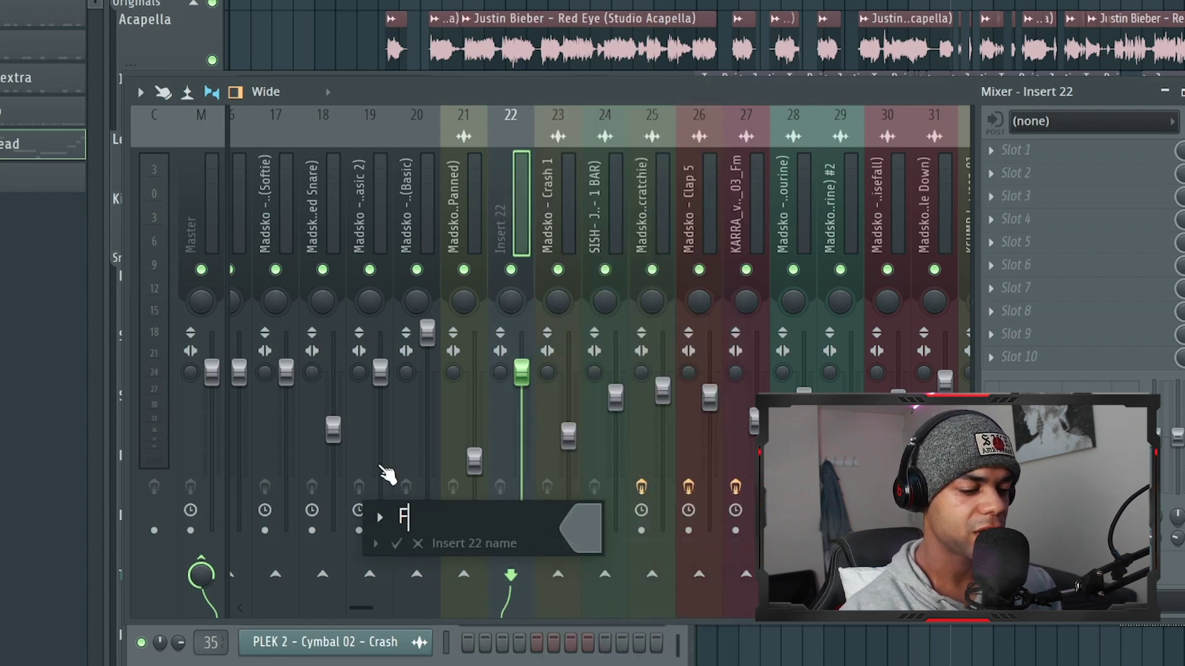
key("Return")
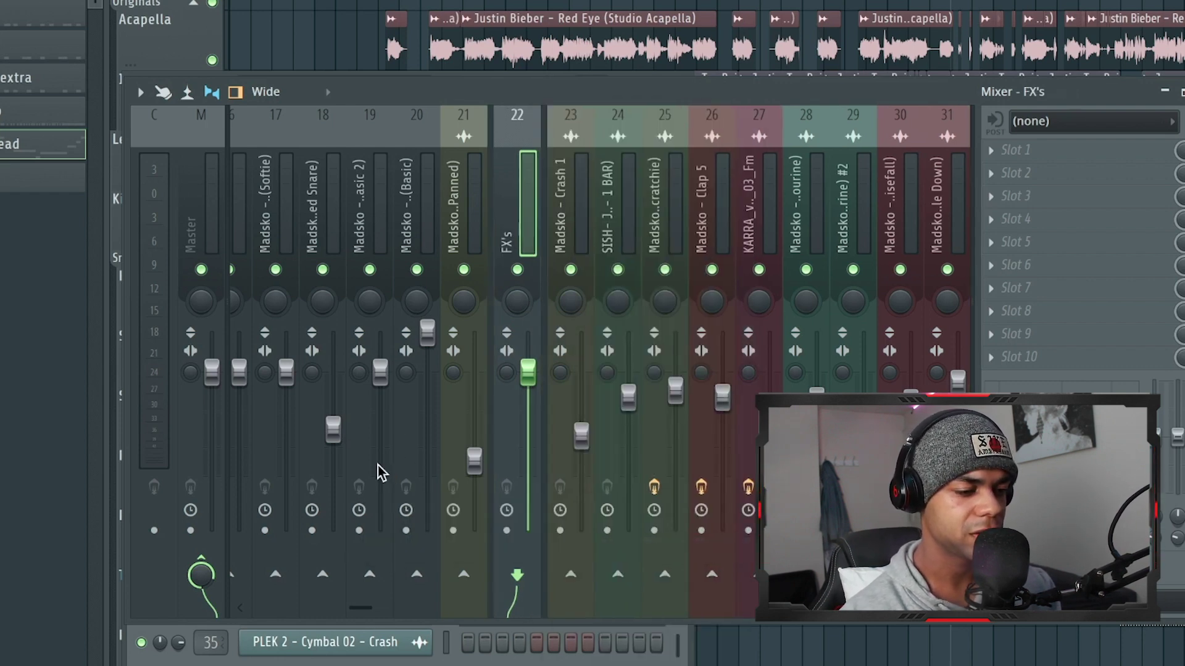
right_click(566, 207)
left_click(664, 525)
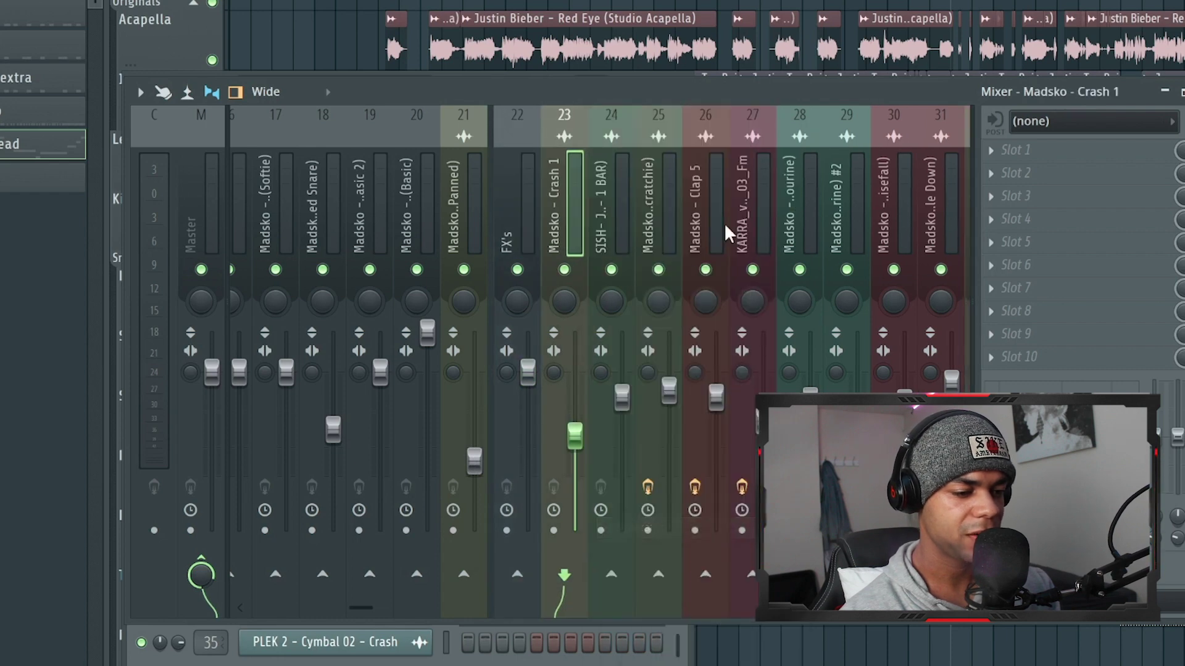
Add a separator at Insert 36, directly after the last FX track.
scroll(724, 224, "down", 6)
right_click(887, 224)
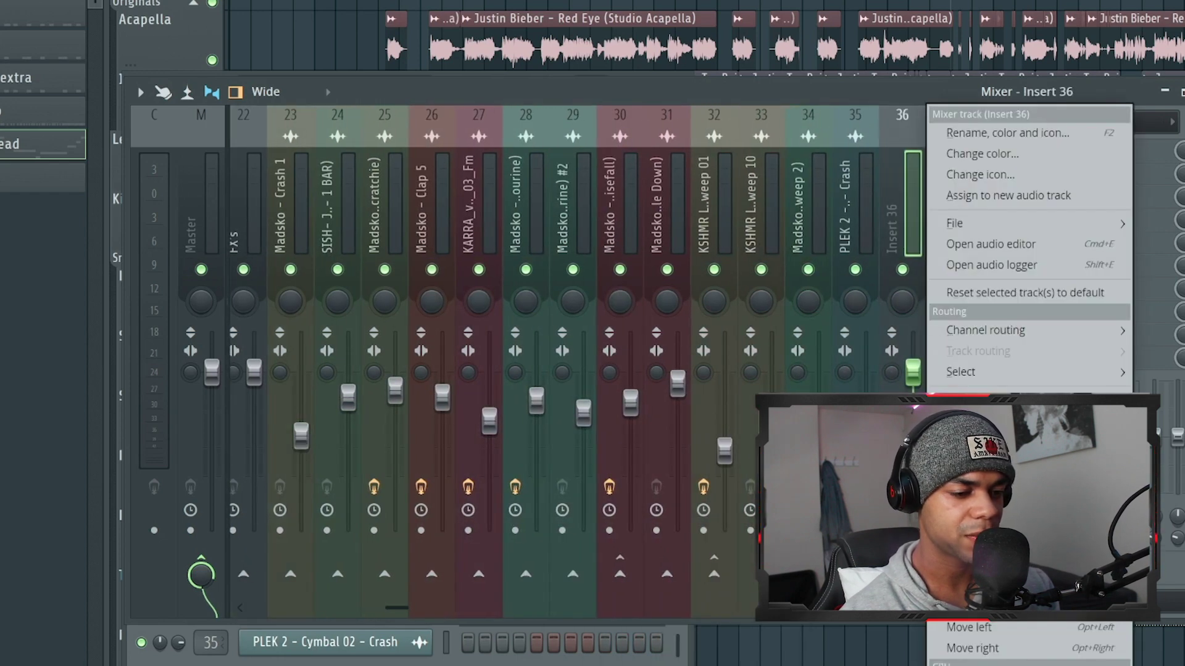
key("Escape")
Step back through the FX tracks to Crash 1 on insert 23 to check which already feed another track.
key("Left")
key("Left")
key("Left")
key("Left")
key("Left")
key("Right")
key("Right")
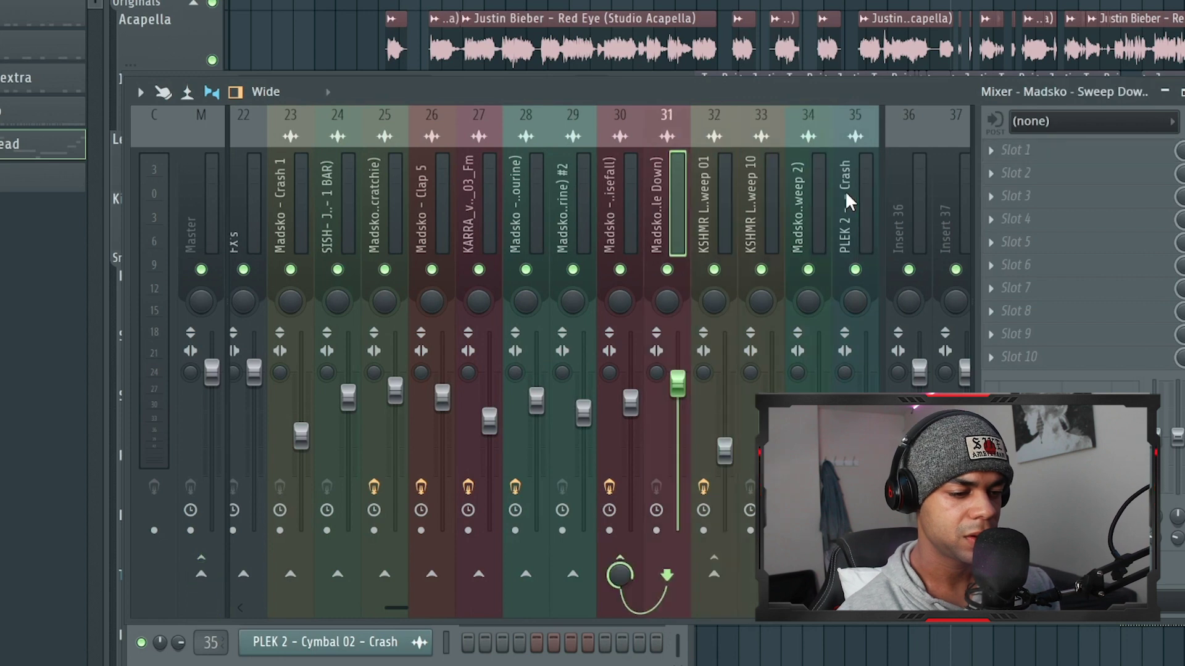
key("Left")
key("Left")
key("Left")
key("Right")
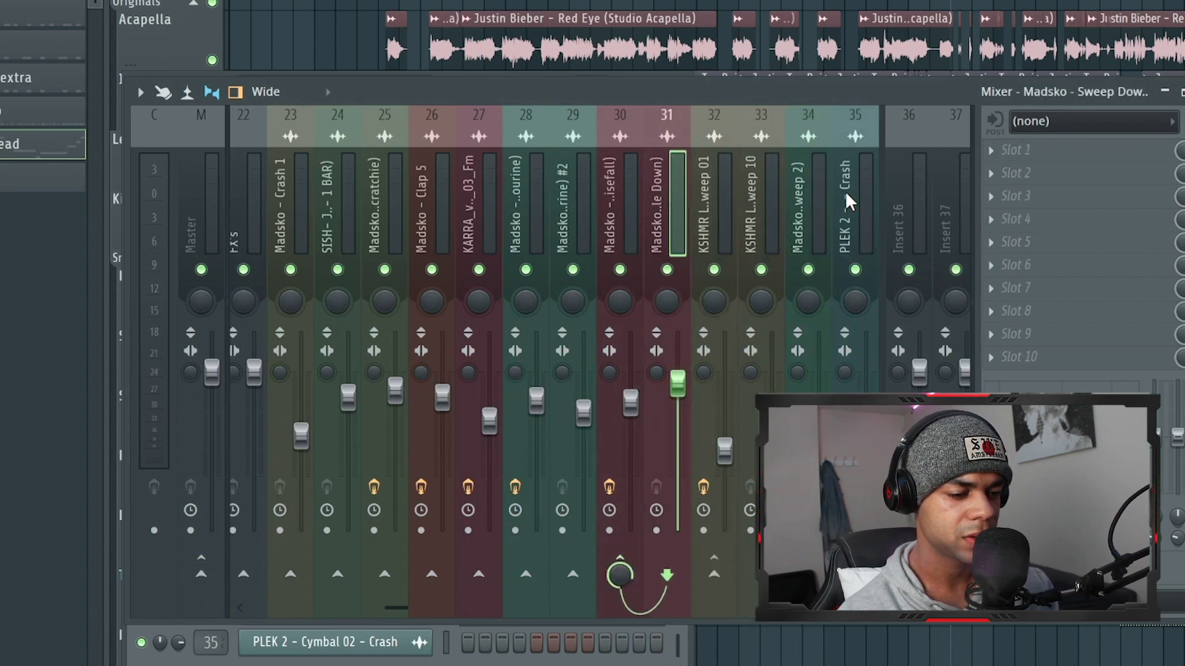
key("Left")
key("Left")
key("Left")
key("Left")
key("Left")
key("Left")
key("Left")
key("Left")
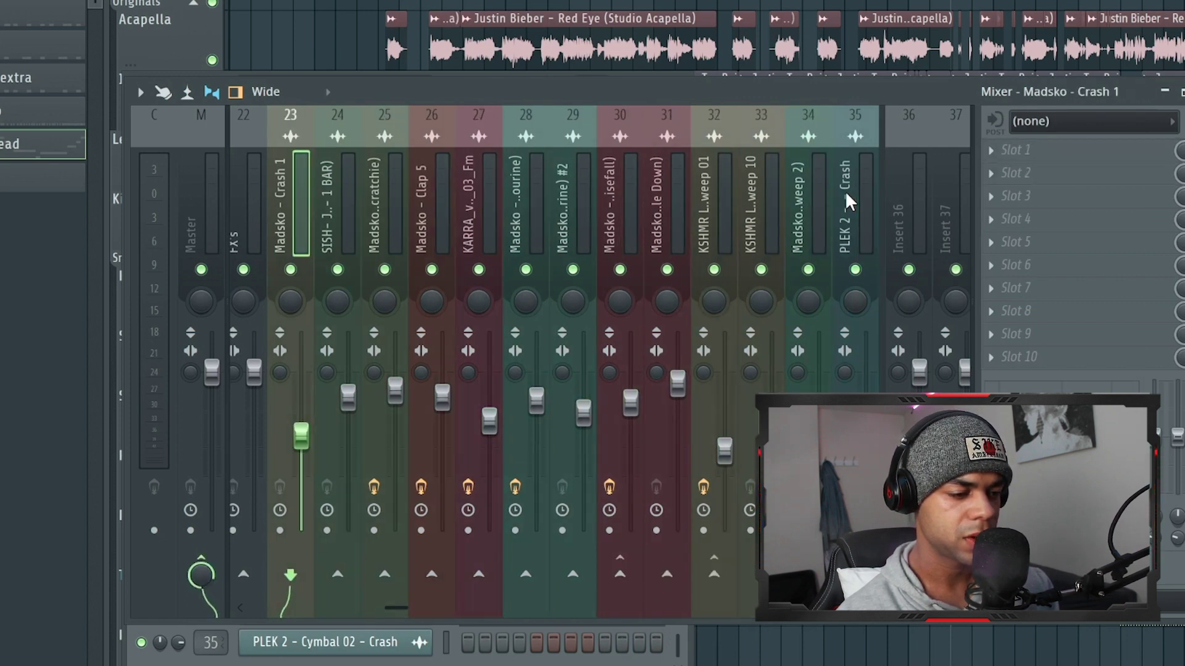
Select inserts 23 to 30, 32, 34 and 35 and route them all to the FX's track only.
left_click_drag(325, 212, 616, 212)
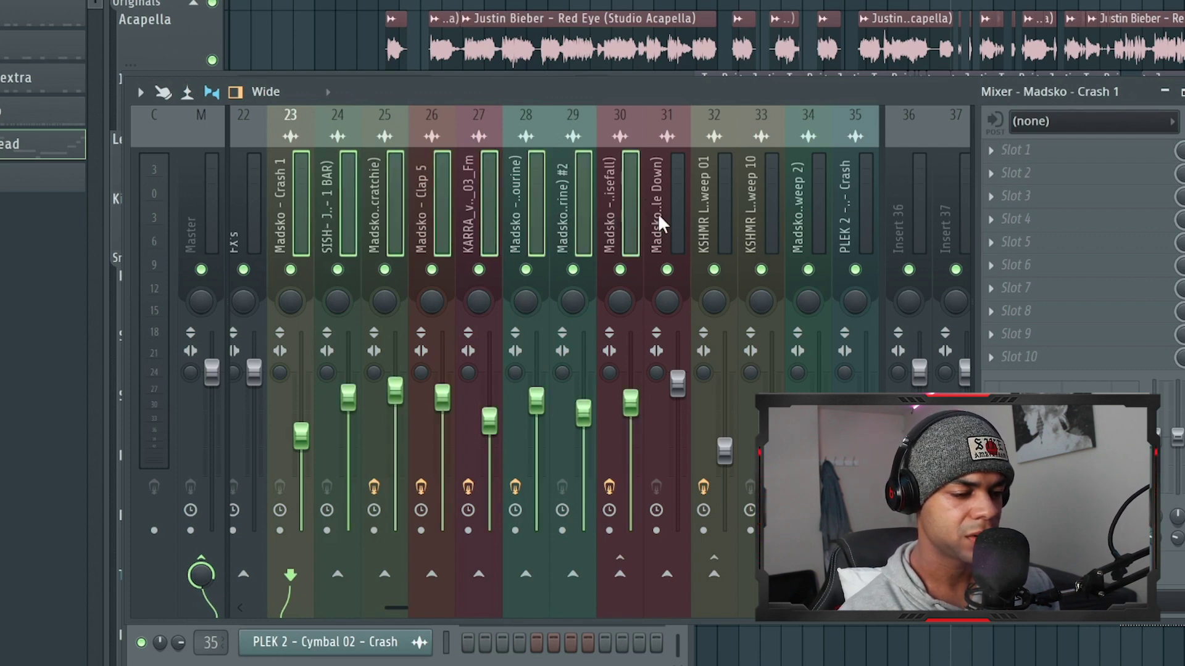
left_click_drag(703, 213, 839, 193)
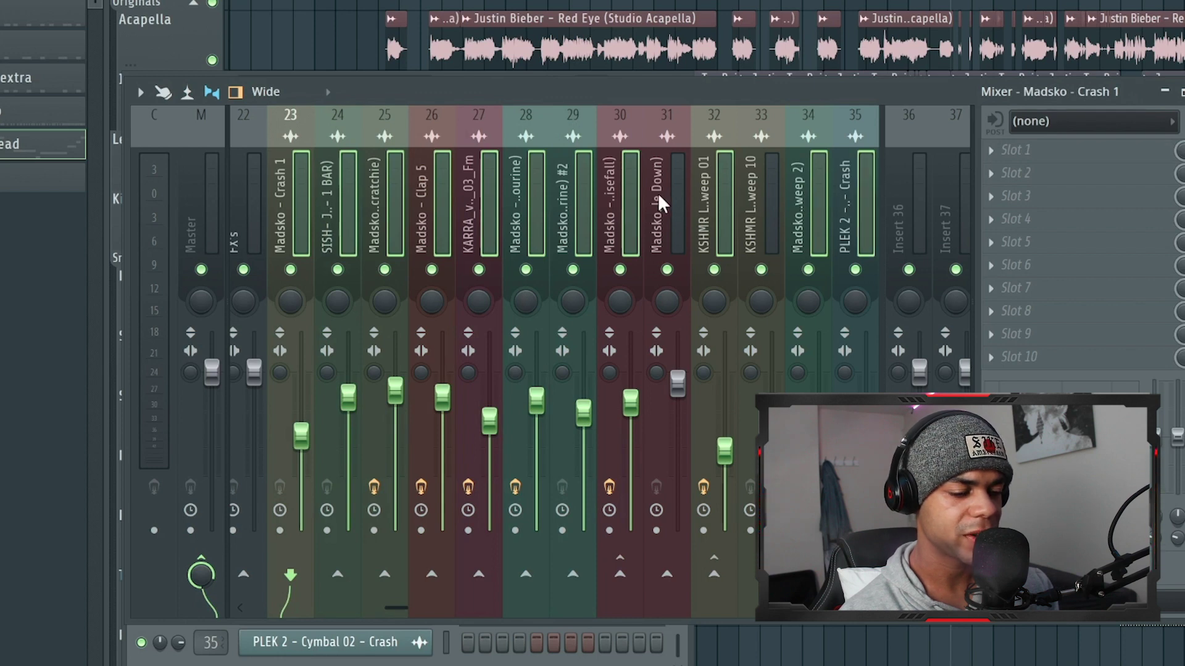
scroll(658, 192, "up", 4)
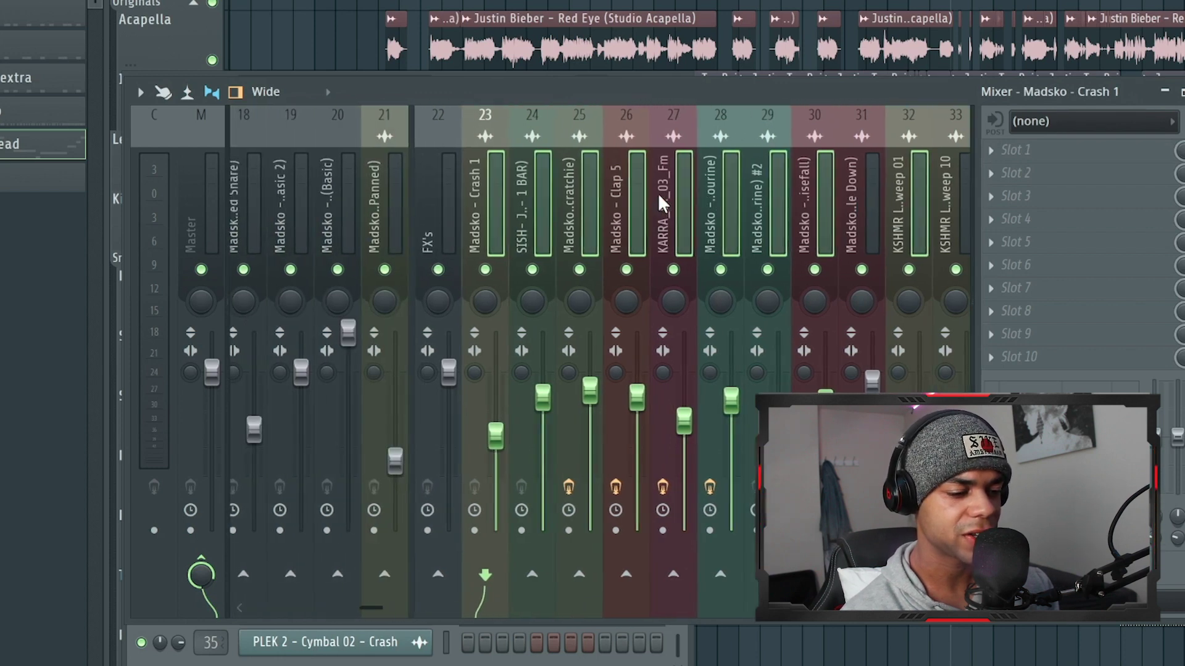
right_click(440, 576)
left_click(490, 609)
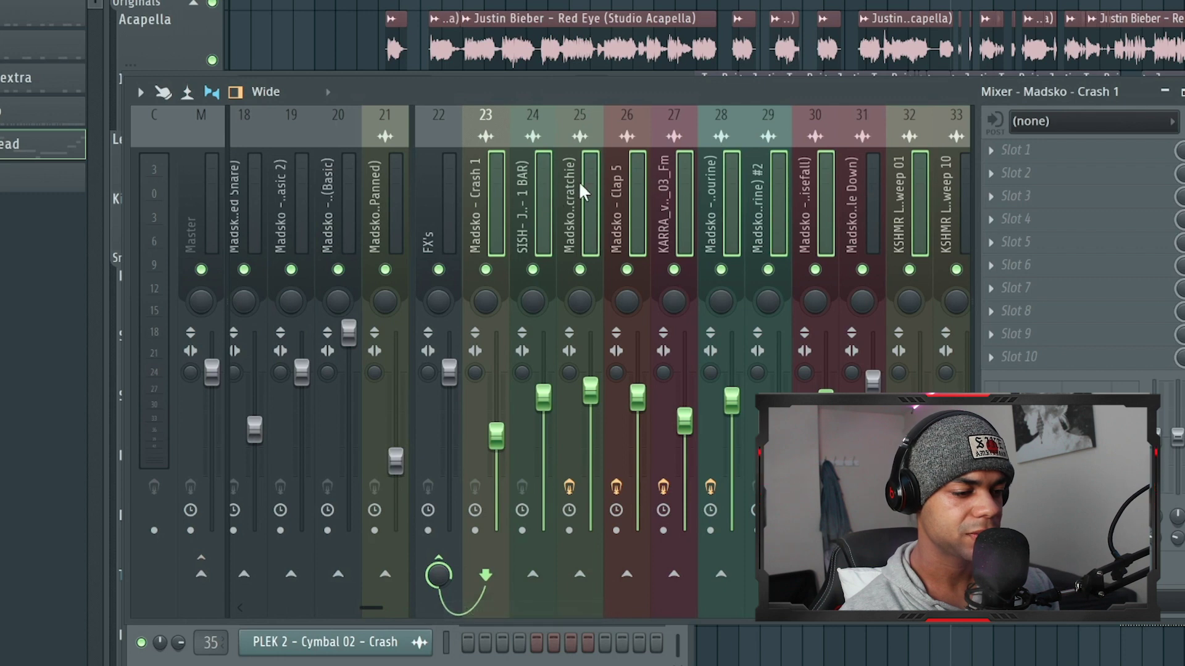
Step through the tracks from FX's to the PLEK 2 cymbal crash on insert 35 to check their routing.
left_click(449, 199)
key("Right")
key("Right")
key("Right")
key("Right")
key("Right")
key("Right")
key("Right")
key("Right")
key("Right")
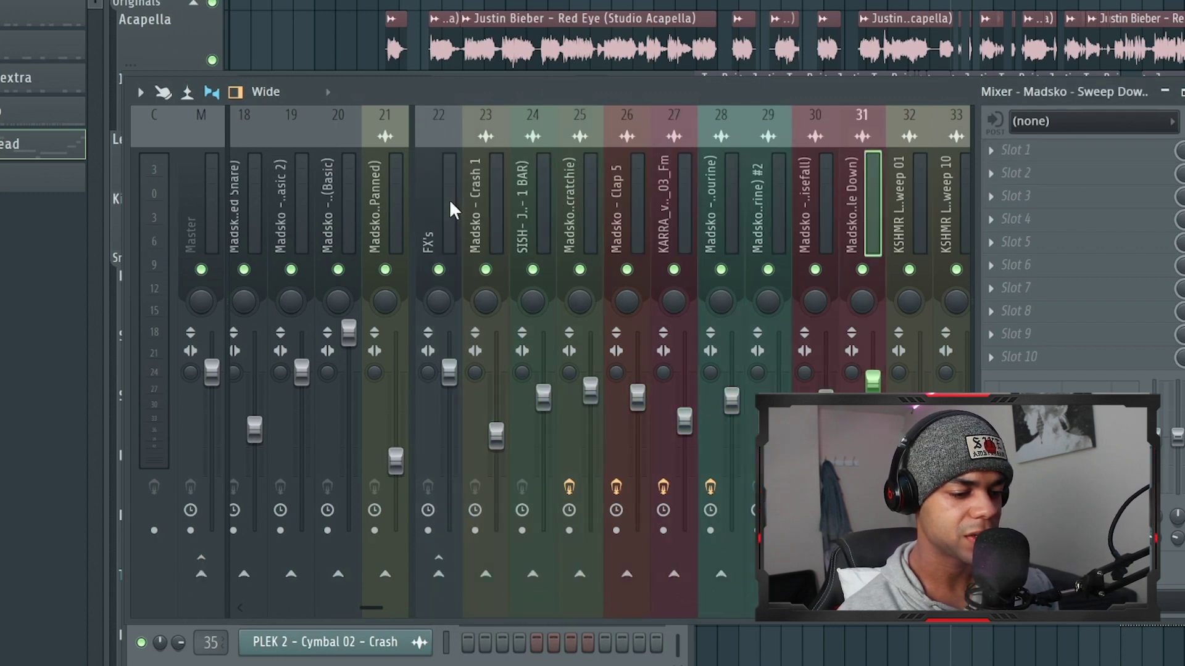
key("Right")
key("Right")
key("Right")
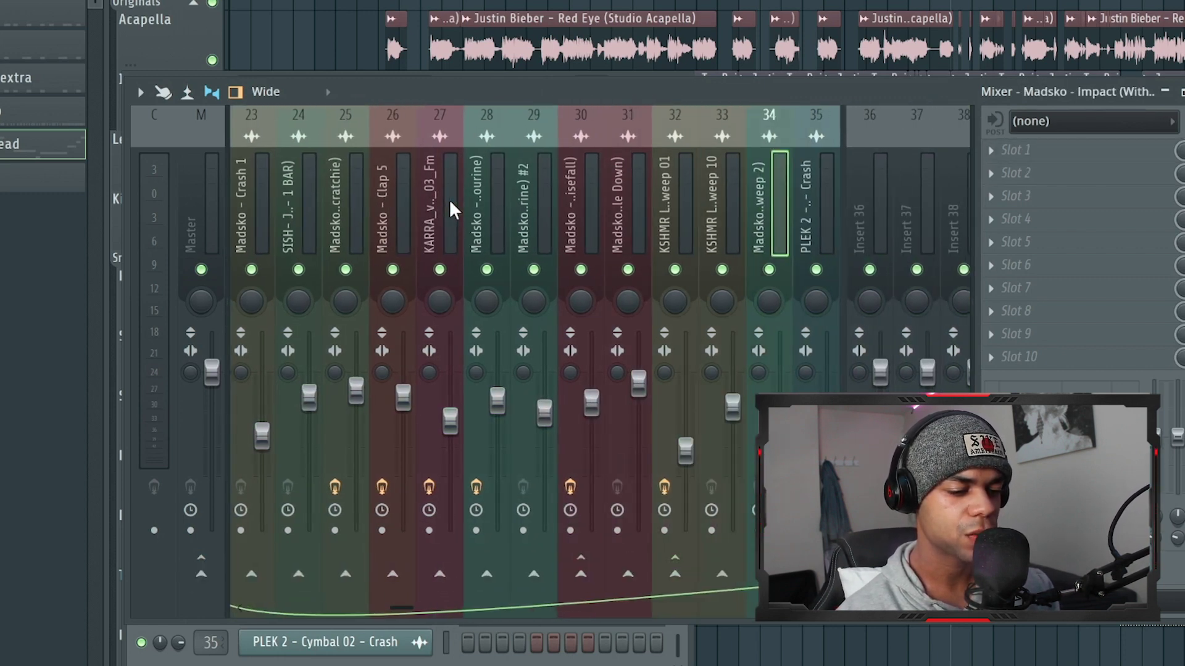
key("Right")
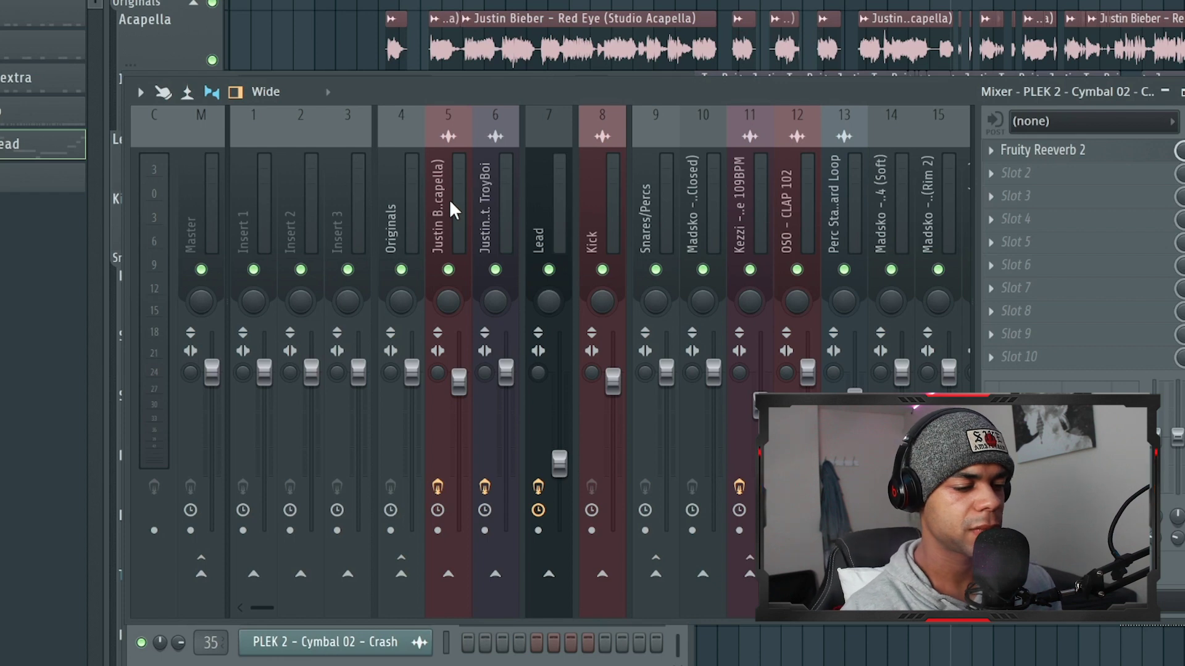
Colour the Justin Bieber acapella track on insert 5 red and auto-colour the whole Originals group to match.
double_click(435, 200)
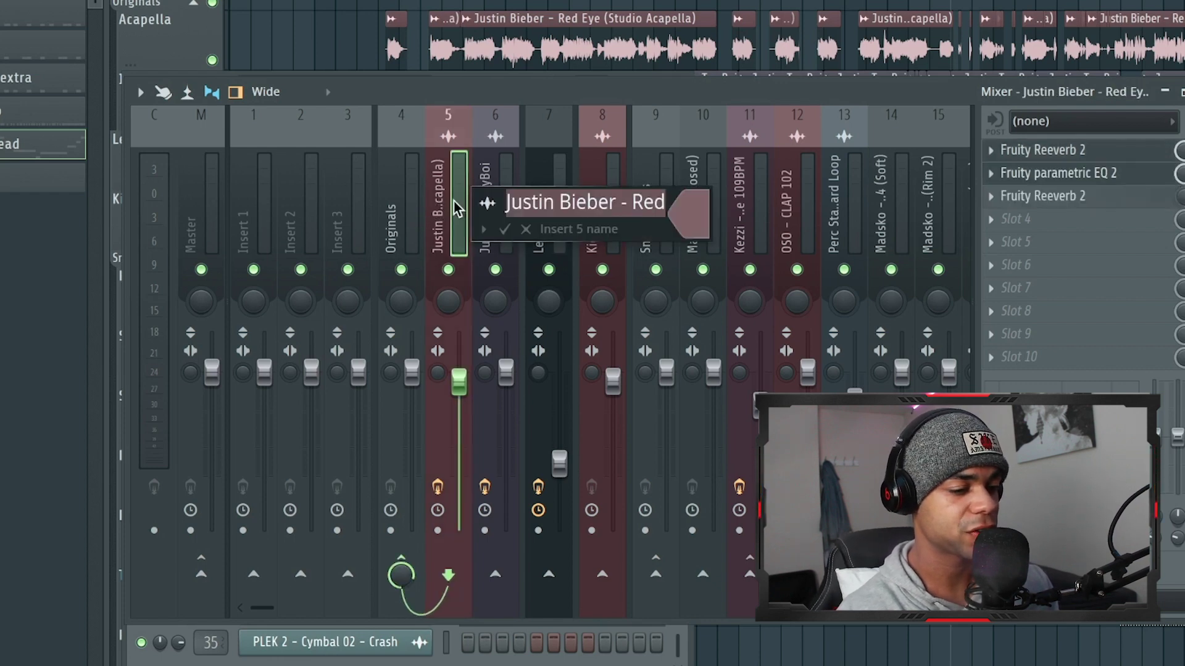
left_click(693, 220)
left_click(872, 266)
left_click(1058, 364)
key("Return")
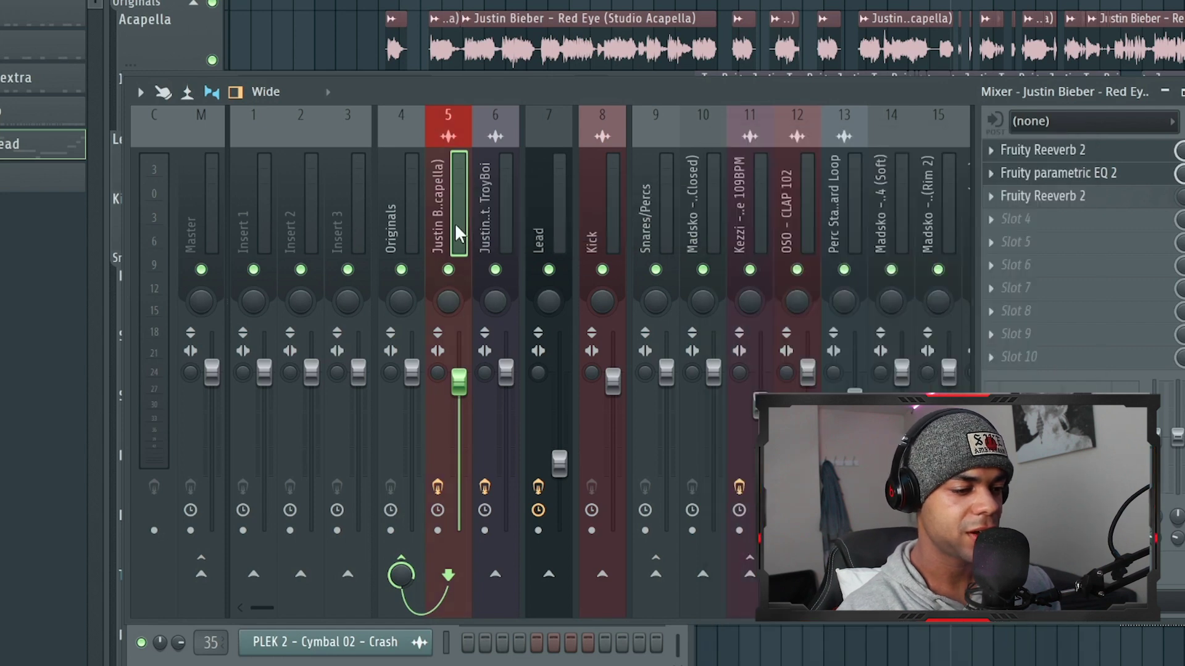
right_click(455, 199)
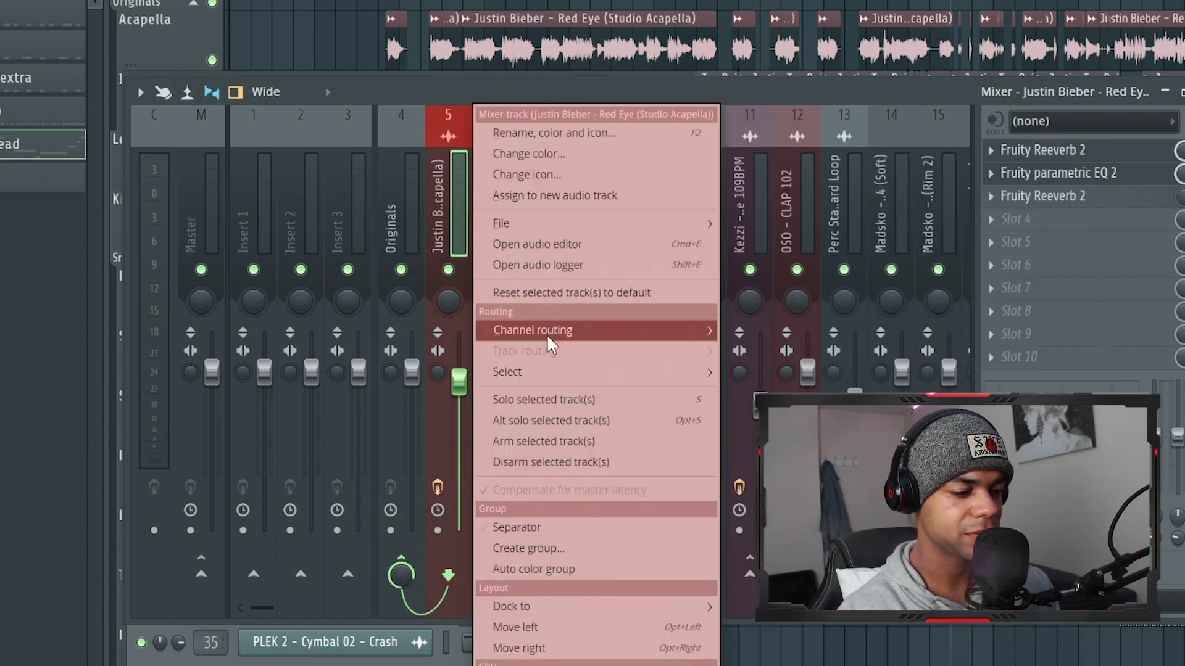
left_click(534, 569)
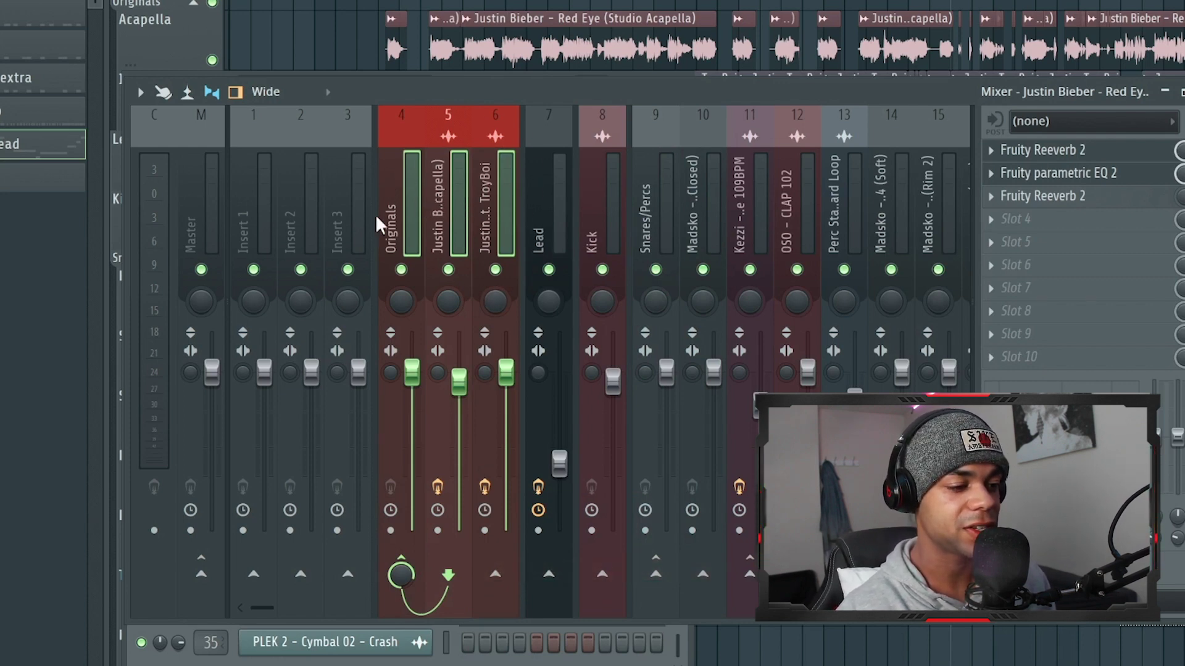
Colour the Lead mixer track on insert 7 blue, keeping its name.
key("Right")
key("Right")
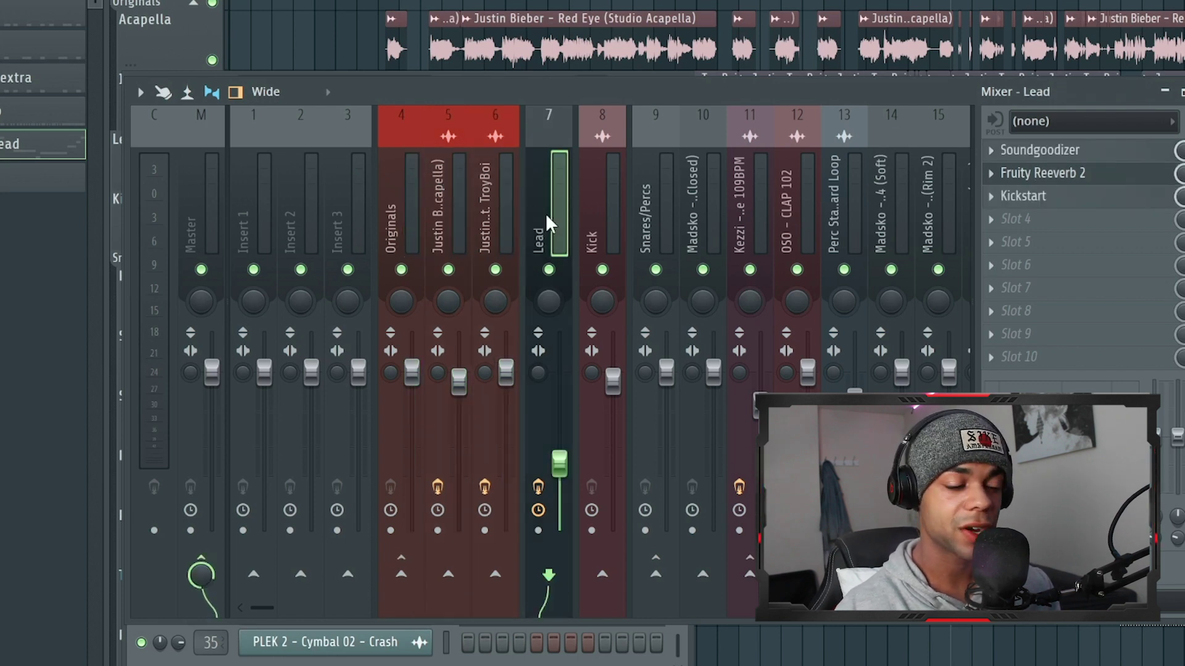
key("F2")
left_click(789, 214)
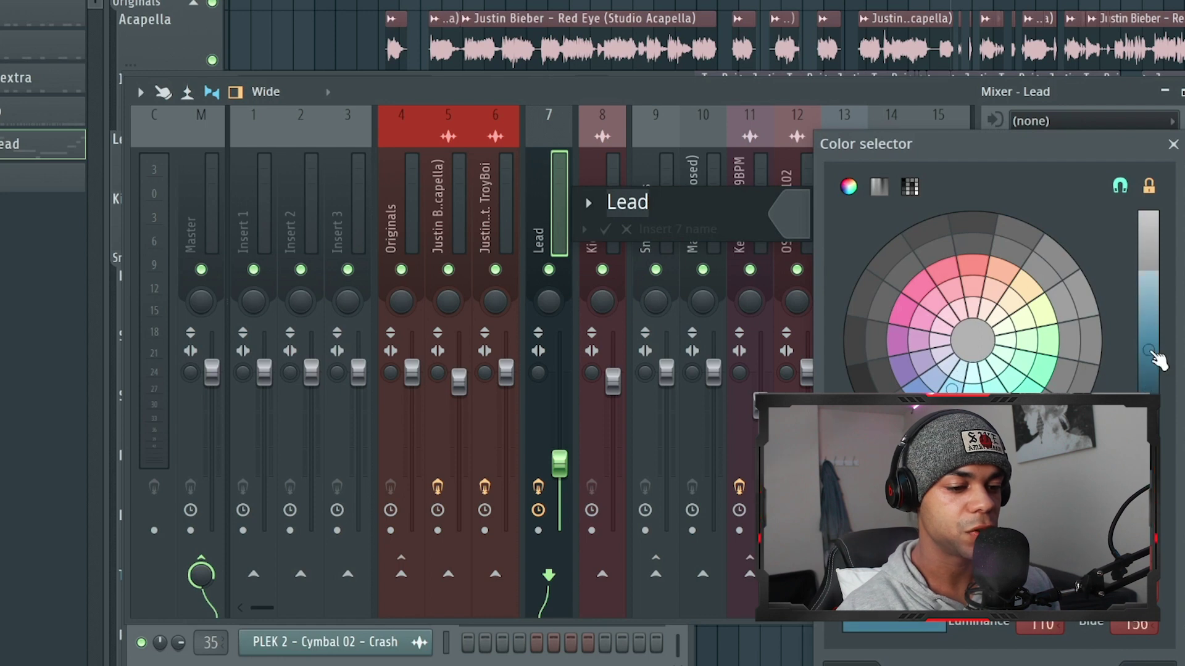
left_click(1149, 355)
key("Return")
Colour the Kick mixer track on insert 8 dark brown, keeping its name.
left_click(602, 232)
key("F2")
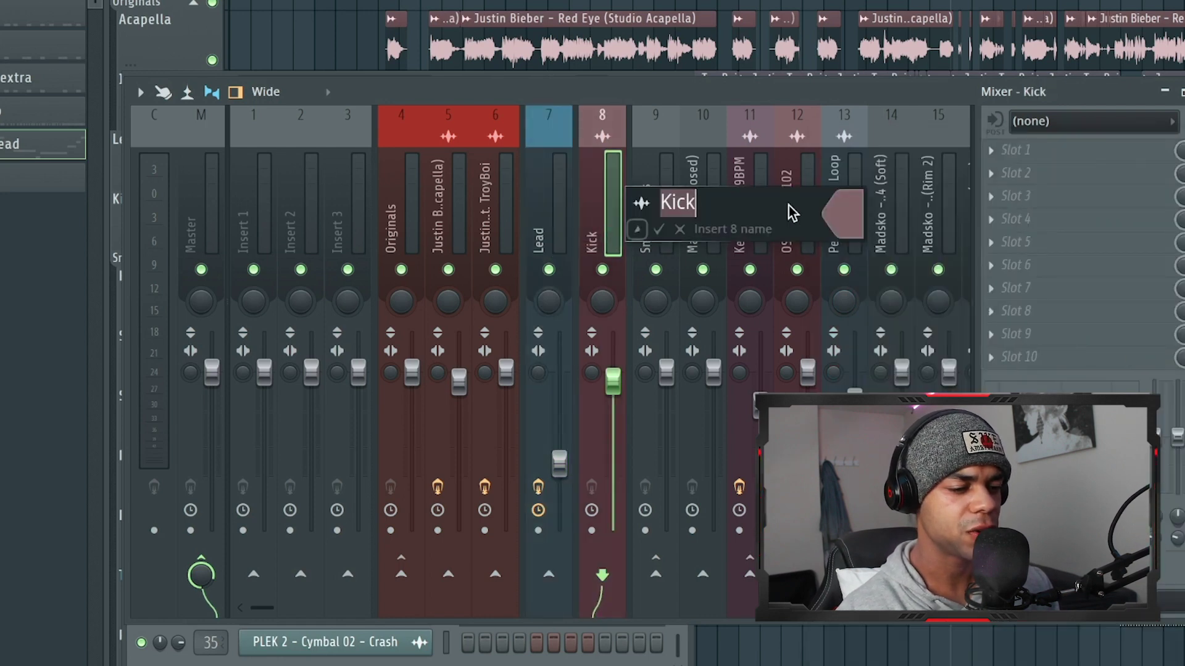
left_click(844, 216)
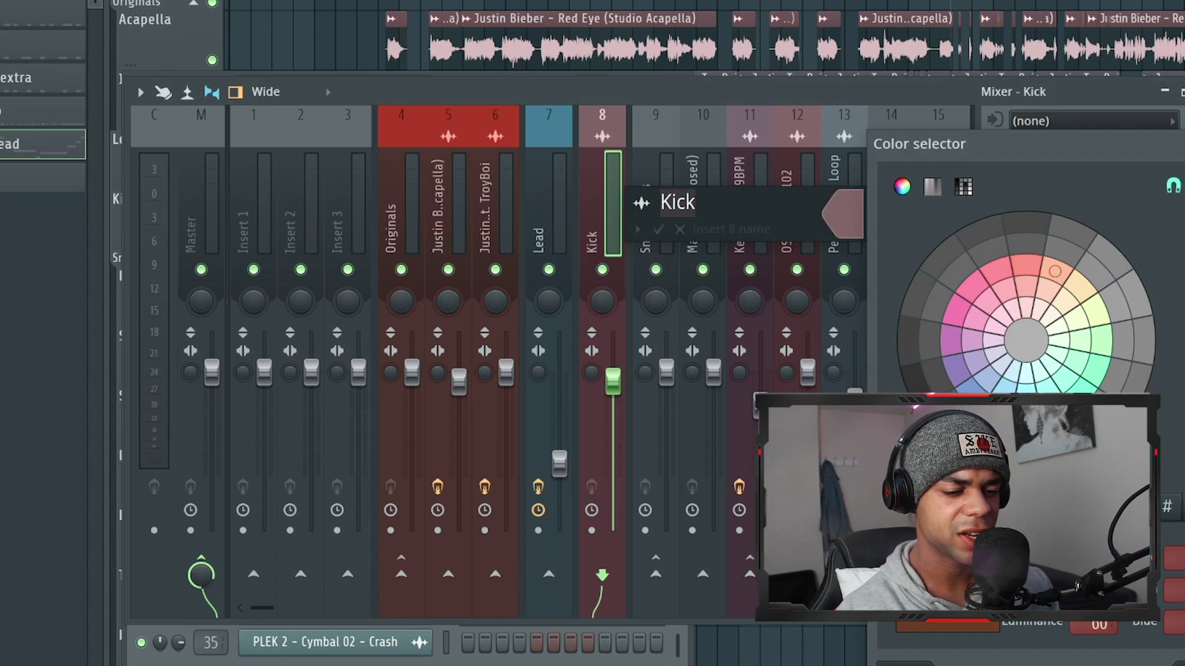
left_click(1055, 271)
key("Return")
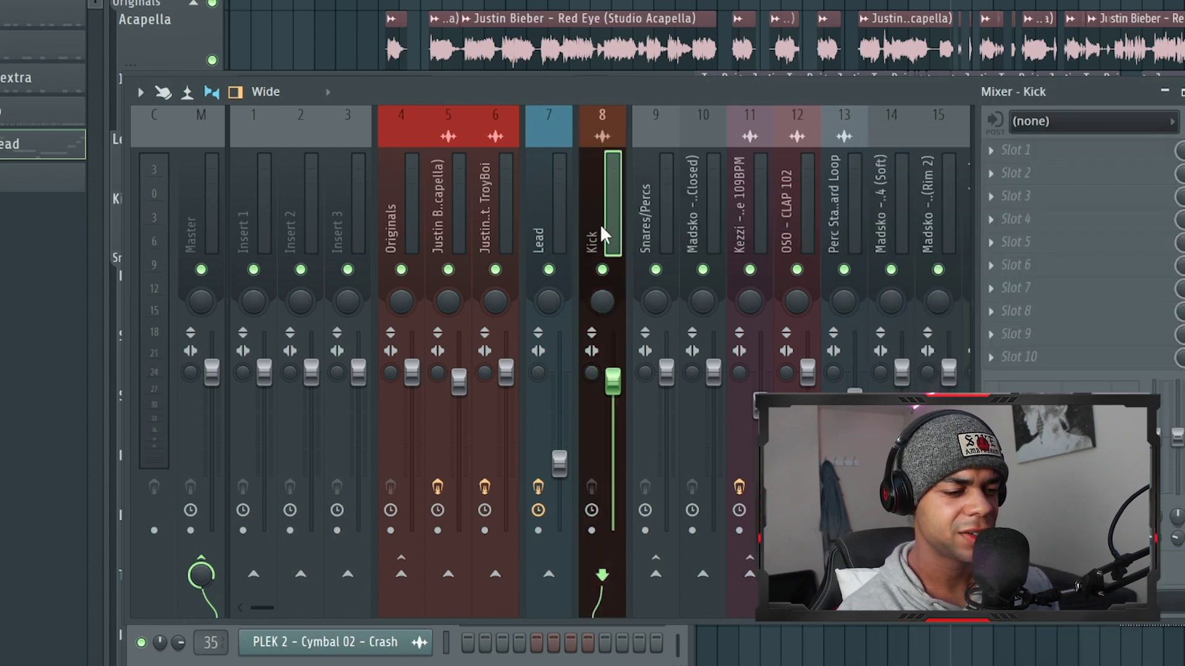
Colour the Snares/Percs track on insert 9 light yellow-green and auto-colour its whole group to match.
left_click(651, 213)
key("F2")
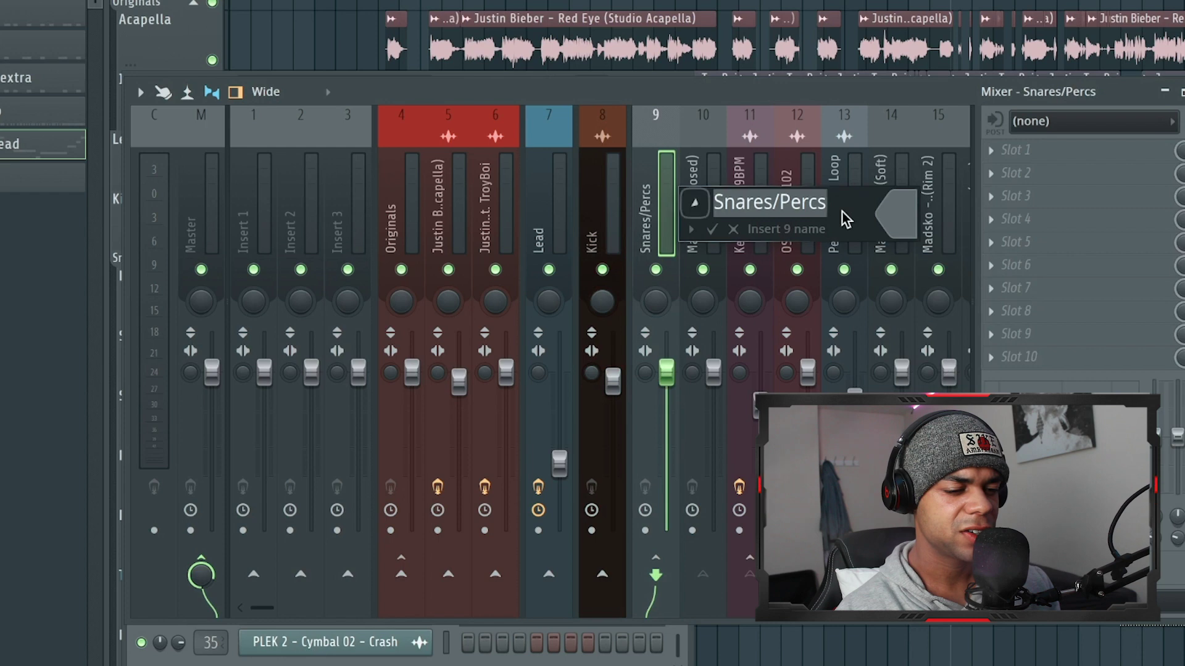
left_click(905, 220)
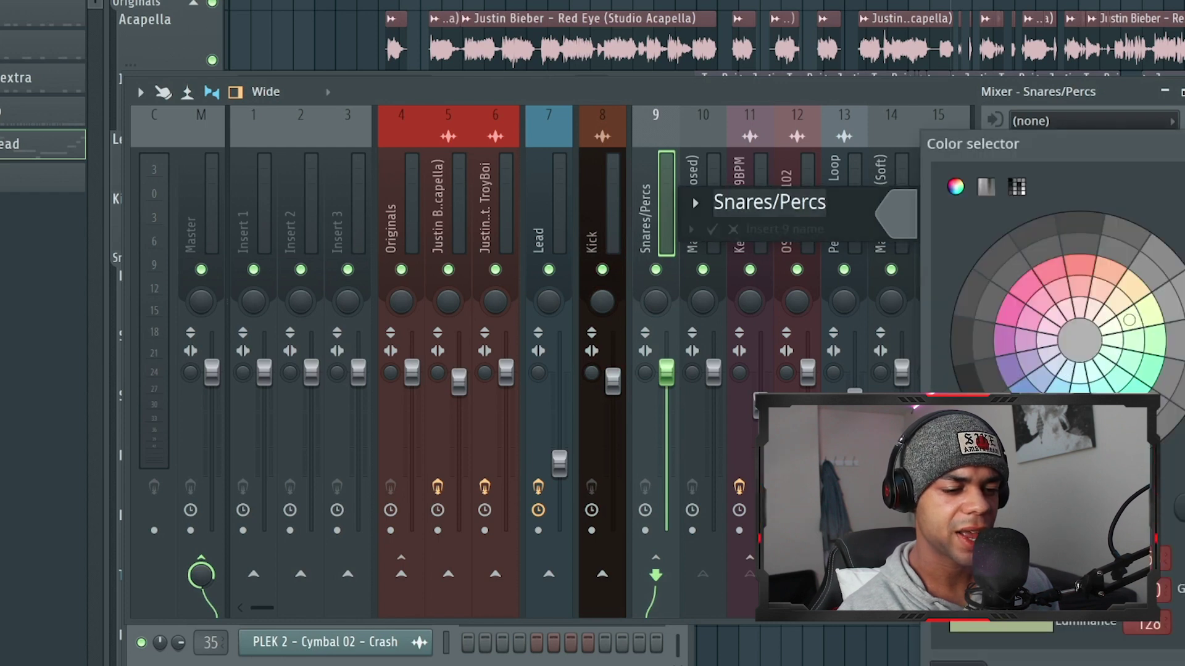
left_click(1141, 321)
key("Return")
left_click_drag(673, 234, 938, 234)
right_click(676, 234)
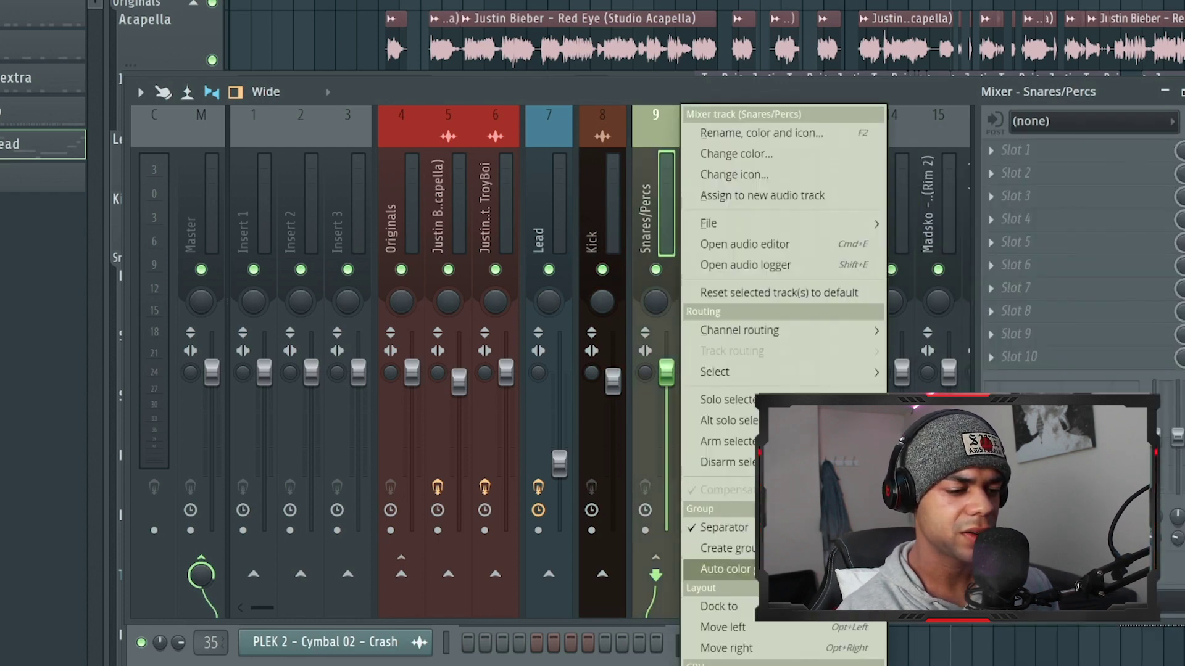
left_click(728, 565)
scroll(828, 245, "right", 6)
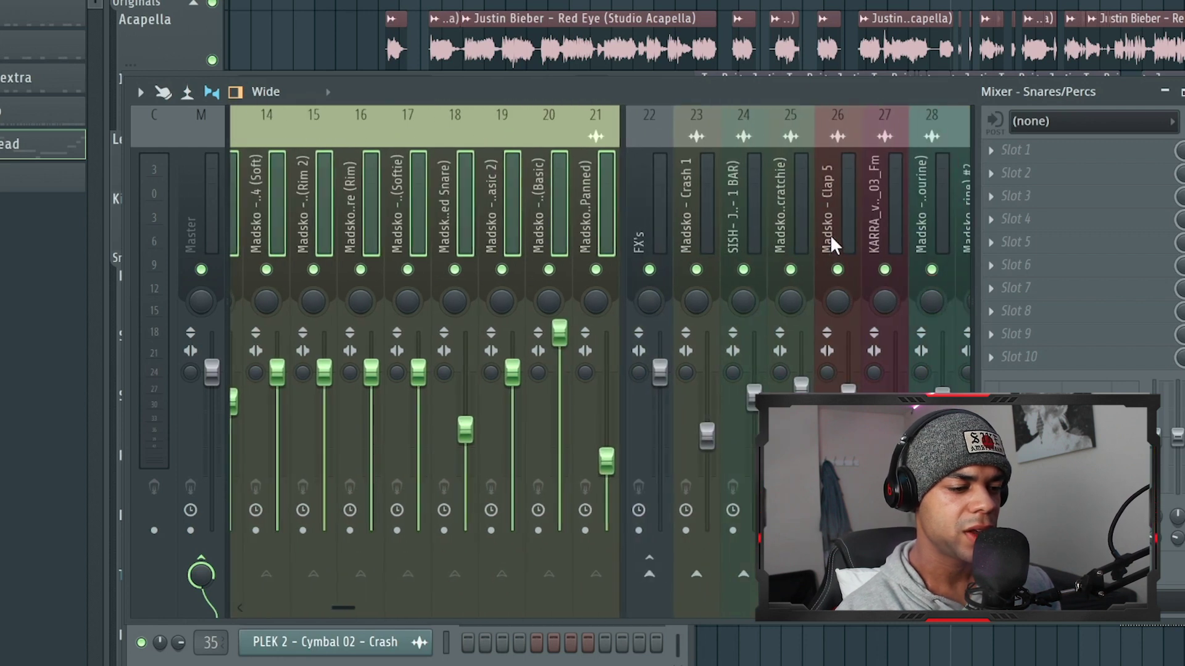
Colour the FX's mixer track on insert 22 teal green and auto-colour its whole group to match.
scroll(547, 205, "right", 1)
double_click(547, 205)
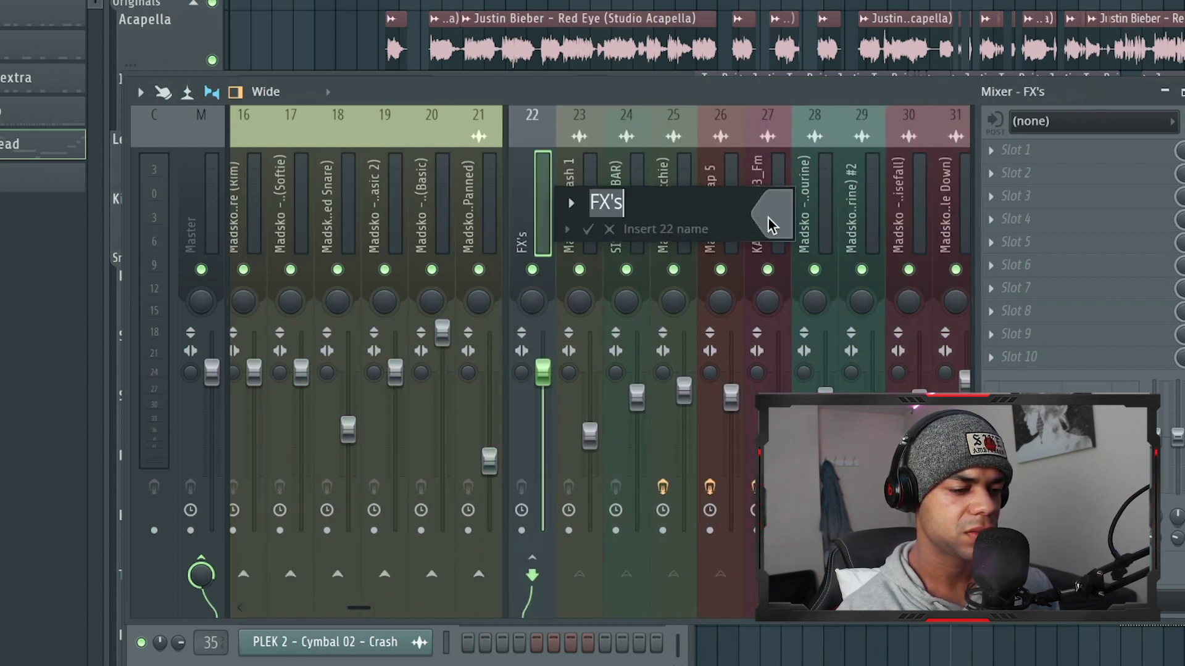
left_click(992, 377)
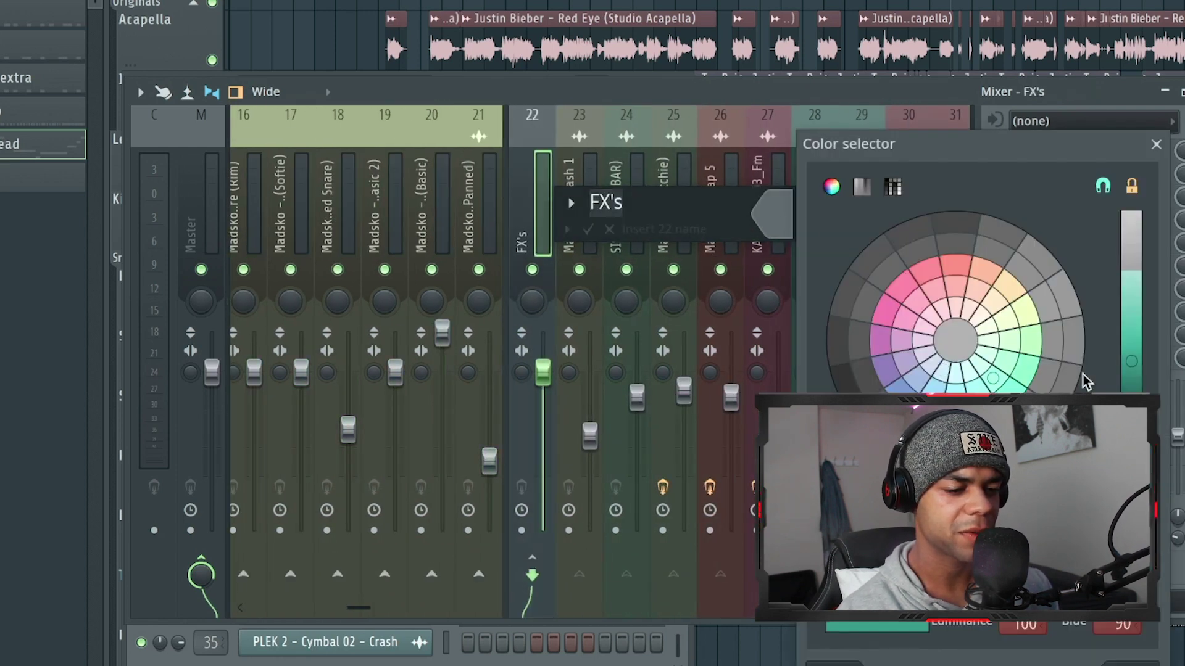
left_click(1134, 375)
key("Return")
right_click(528, 202)
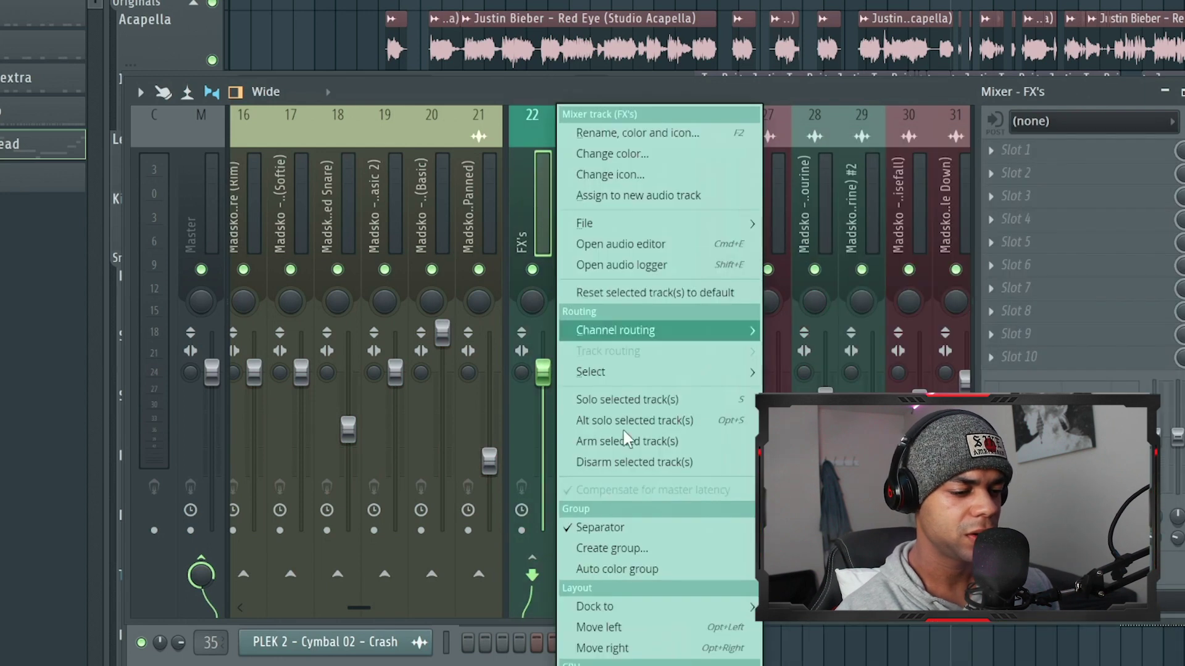
left_click(621, 561)
scroll(690, 173, "down", 6)
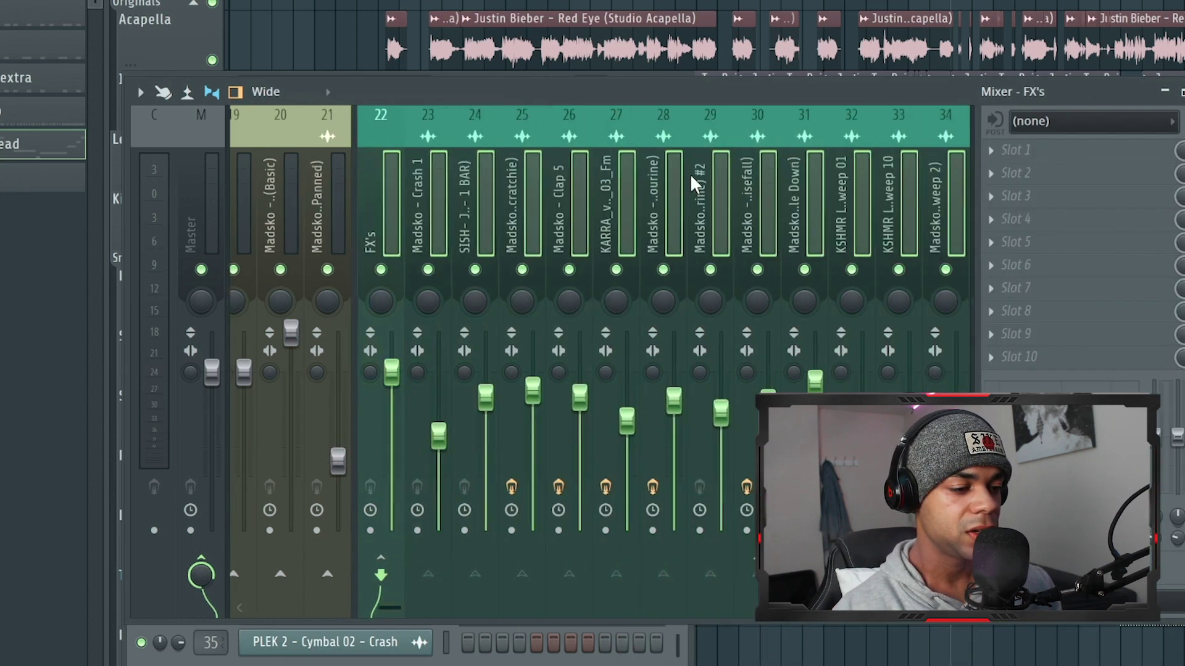
left_click(691, 173)
left_click(920, 197)
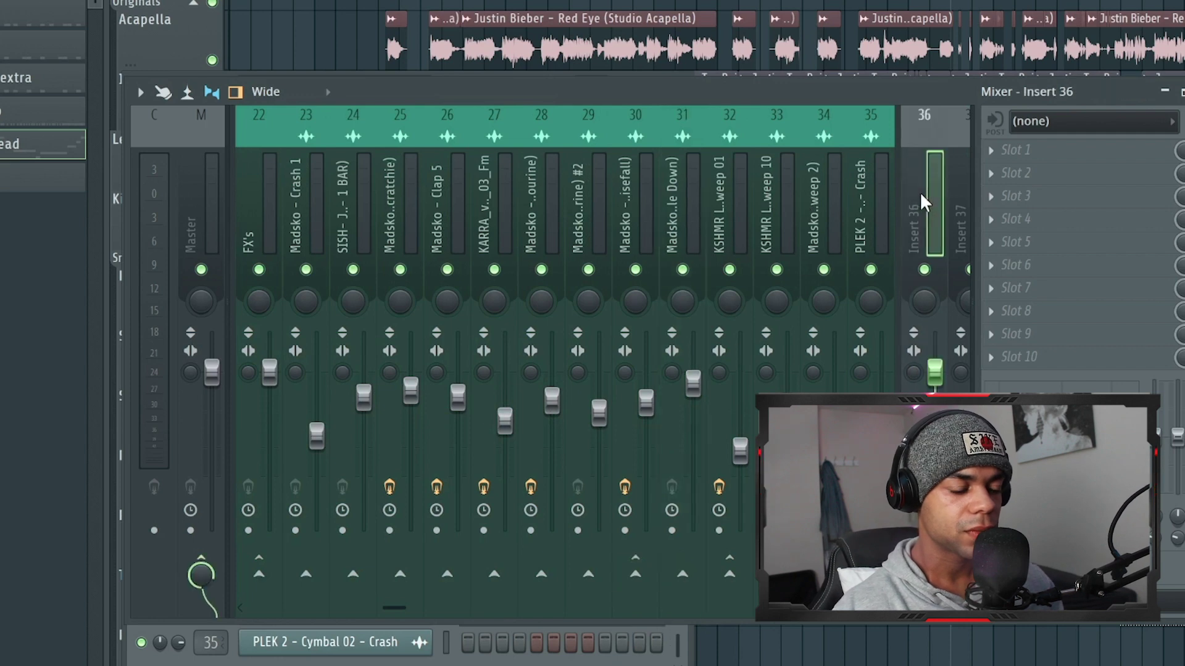
scroll(543, 199, "up", 6)
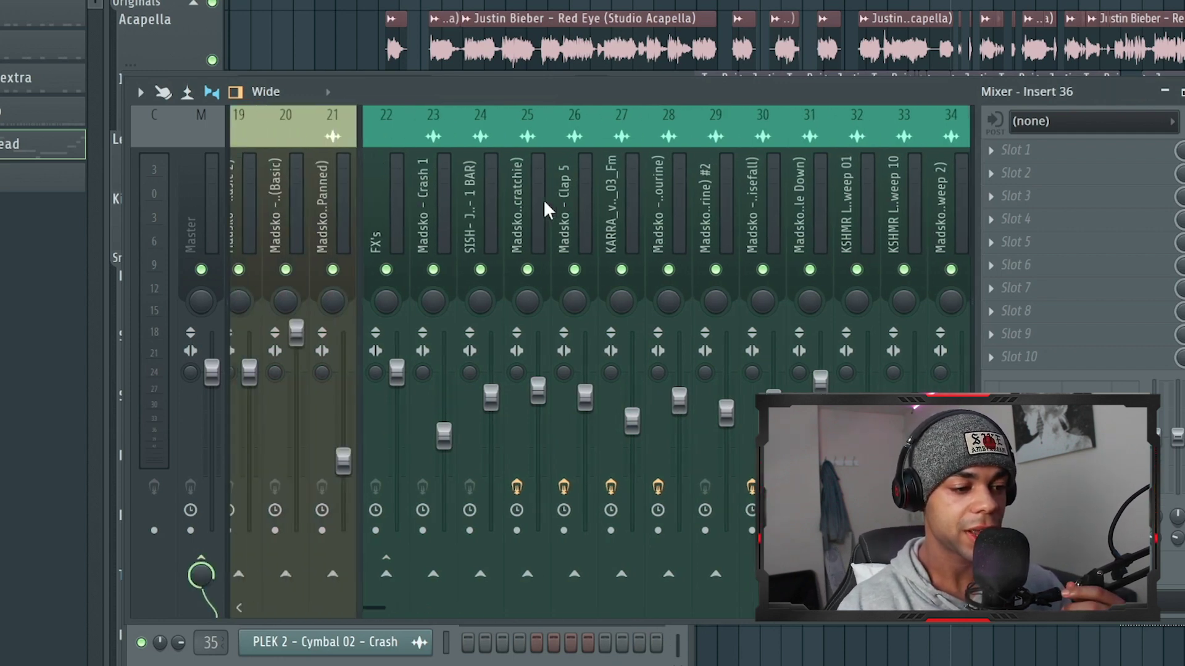
scroll(543, 198, "up", 4)
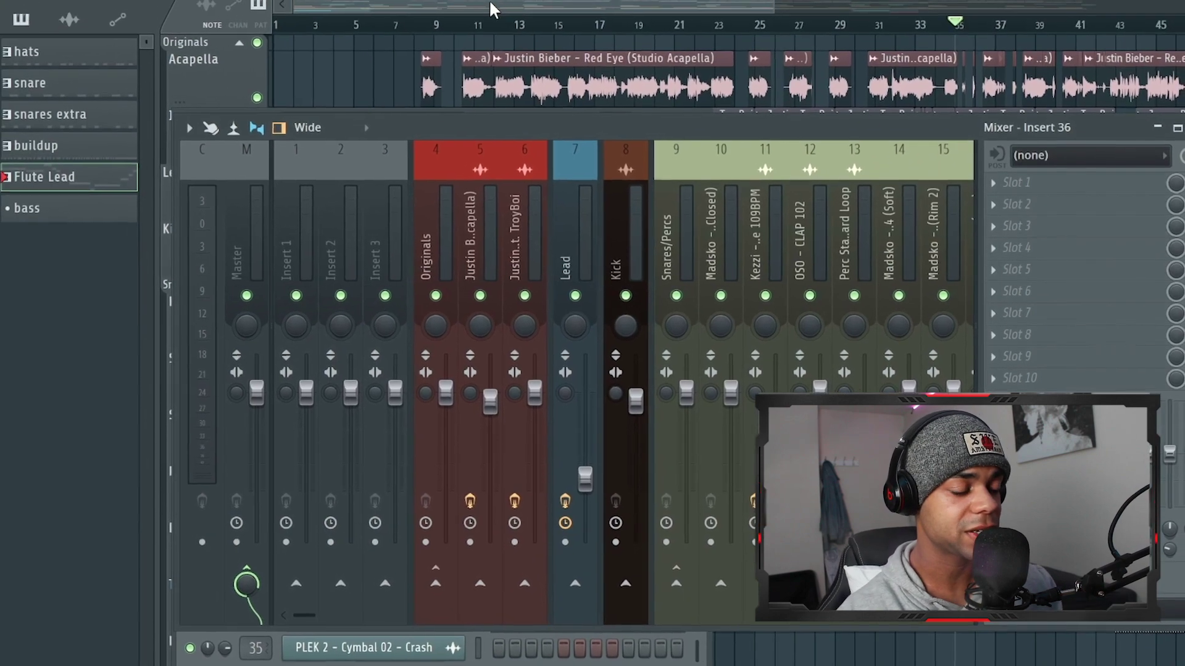
Close the mixer, colour the Acapella playlist track the same red as the mixer's Originals tracks and auto-colour the Originals group.
key("F9")
scroll(268, 71, "down", 2)
scroll(270, 73, "up", 2)
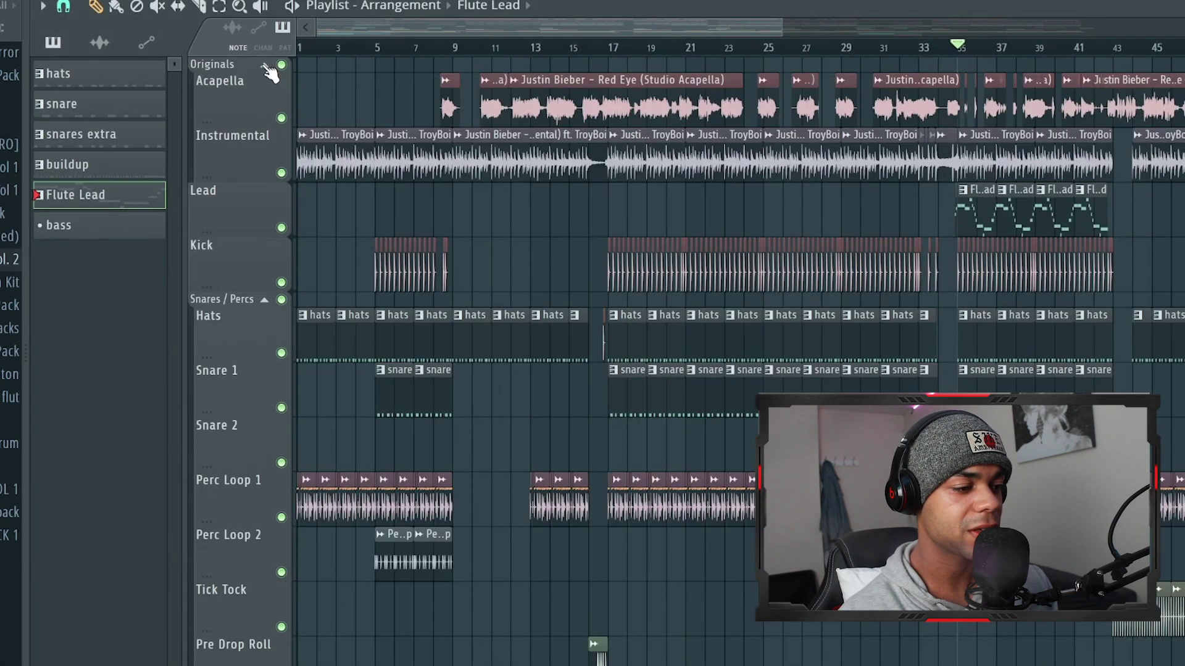
double_click(225, 107)
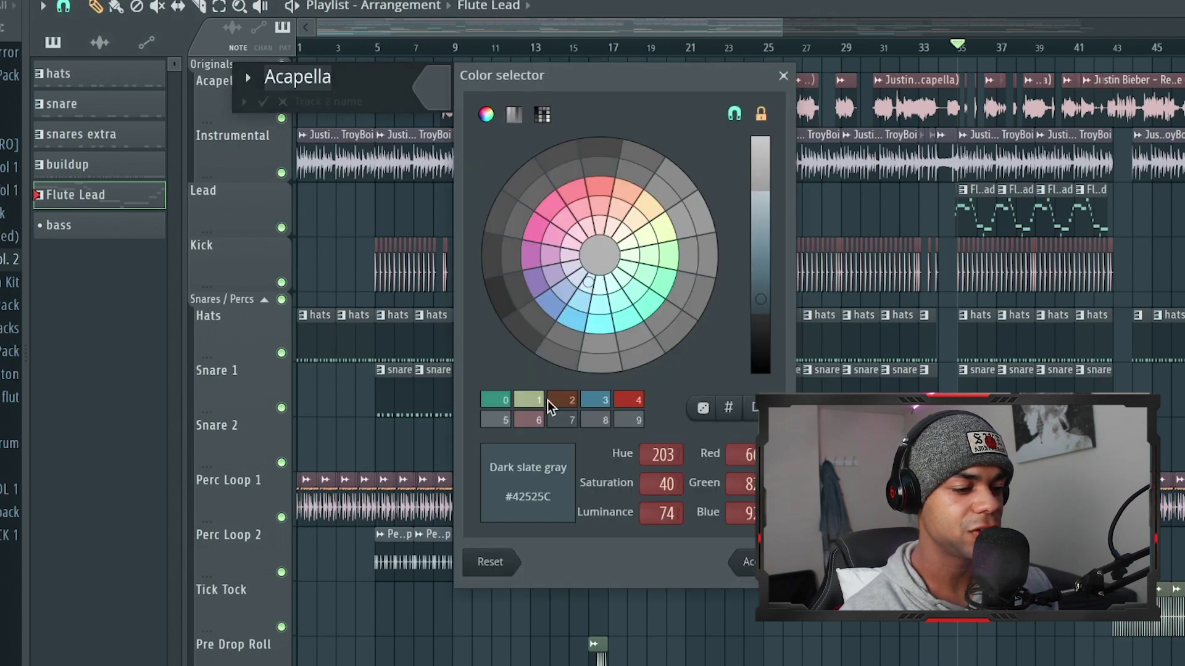
left_click(628, 400)
key("Return")
right_click(239, 123)
left_click(229, 108)
right_click(229, 108)
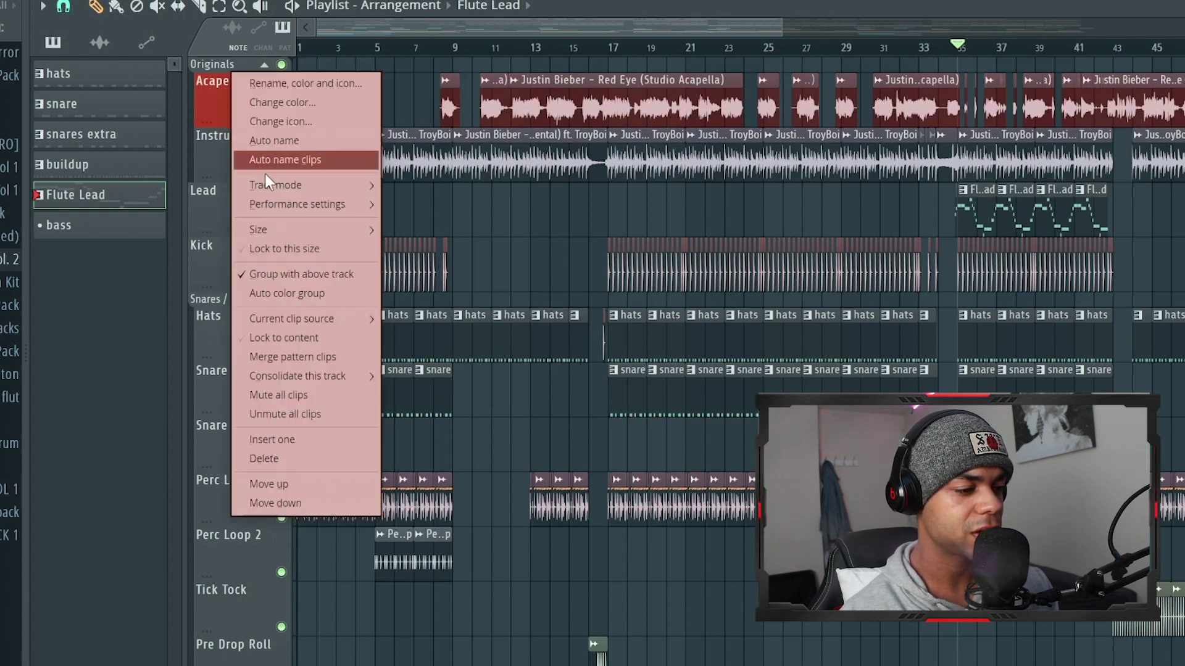
left_click(289, 293)
Colour the Lead playlist track steel blue (#4E7D9C), keeping its name.
double_click(232, 196)
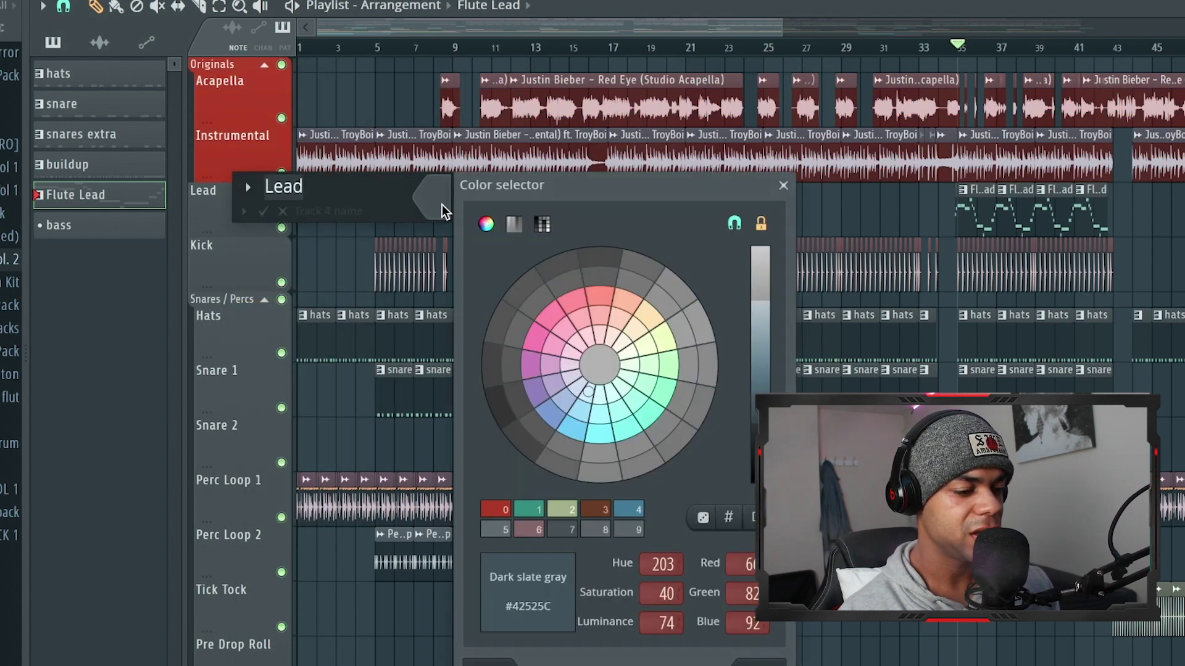
left_click(627, 509)
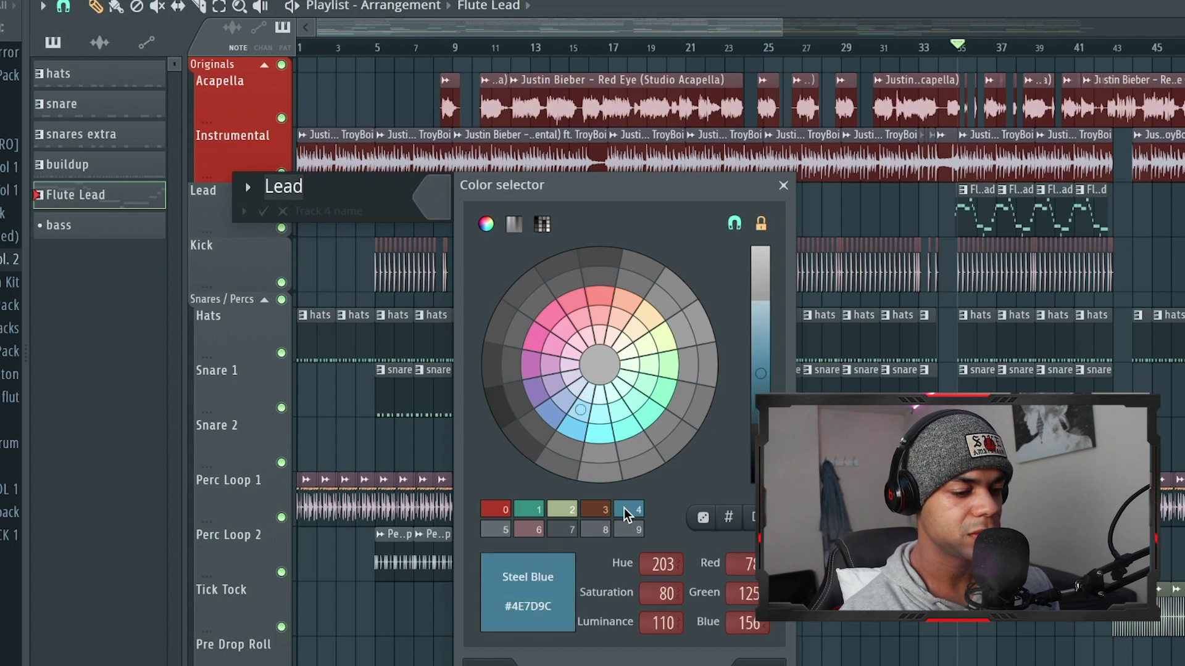
key("Return")
key("Return")
Colour the Kick playlist track brown to match its mixer track, keeping its name.
double_click(254, 241)
left_click(398, 247)
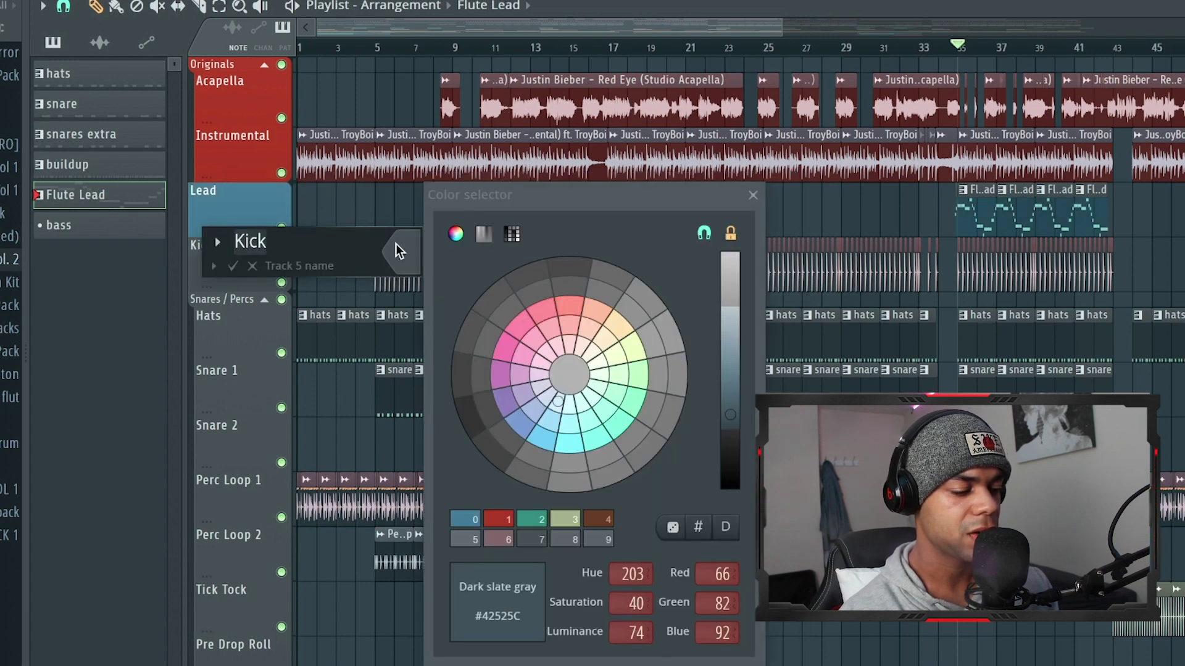
left_click(594, 521)
key("Return")
key("Return")
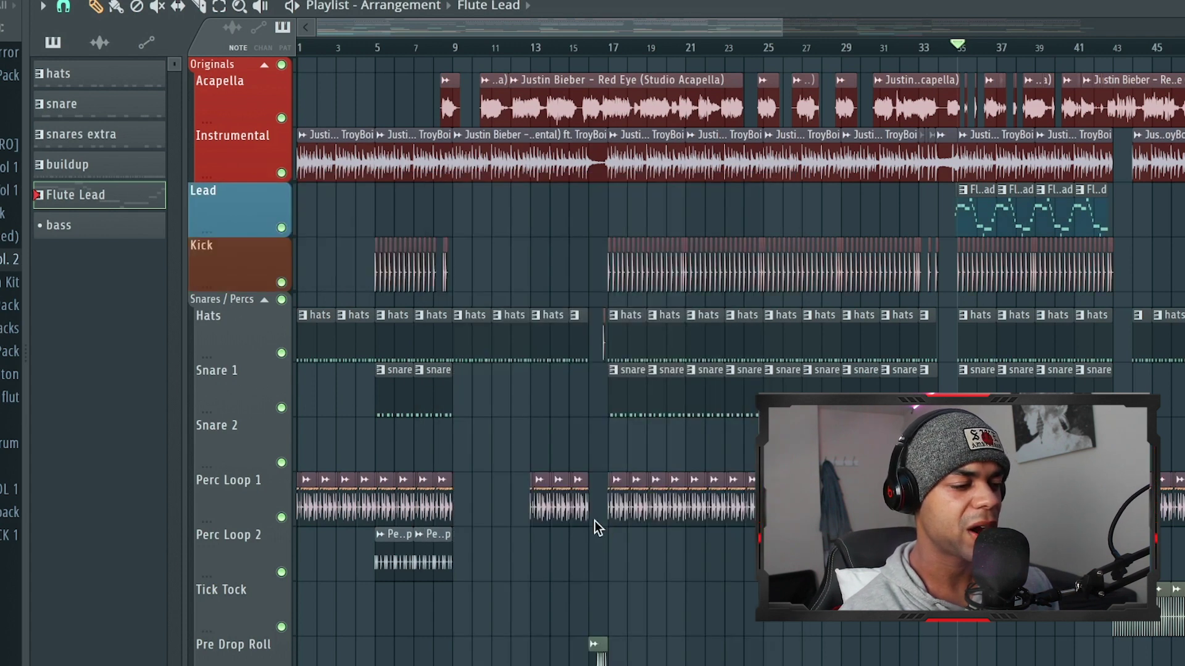
Colour the Hats playlist track light yellow-green and auto-colour the whole Snares / Percs group to match.
double_click(232, 318)
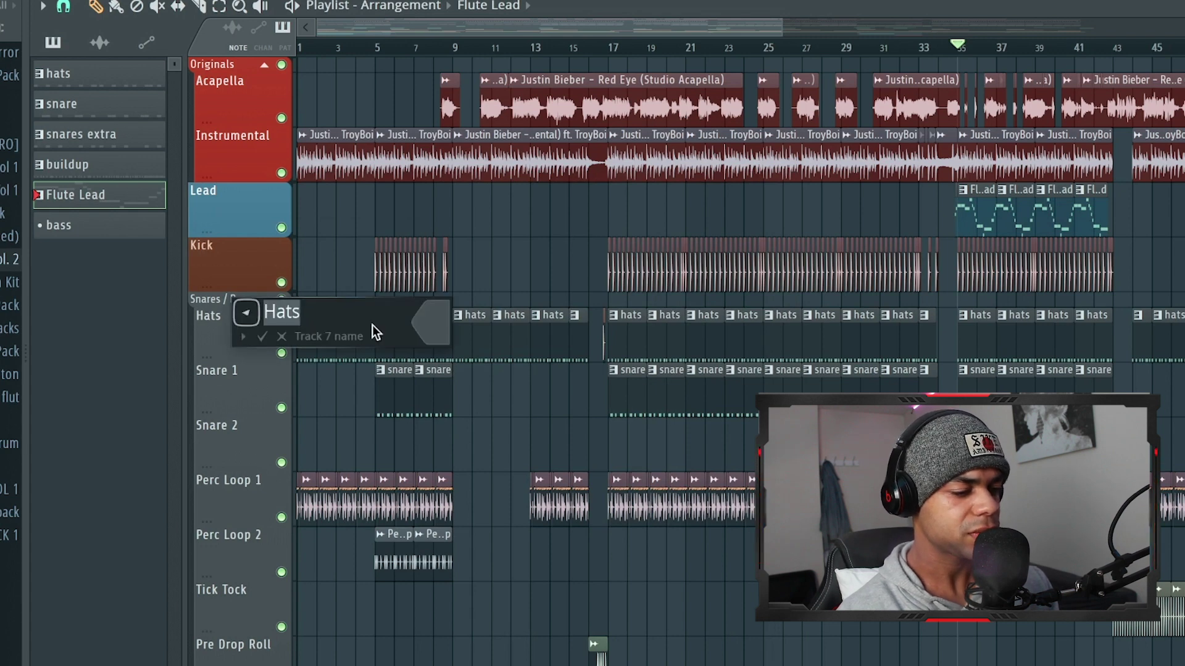
left_click(432, 323)
left_click(636, 518)
key("Return")
key("Return")
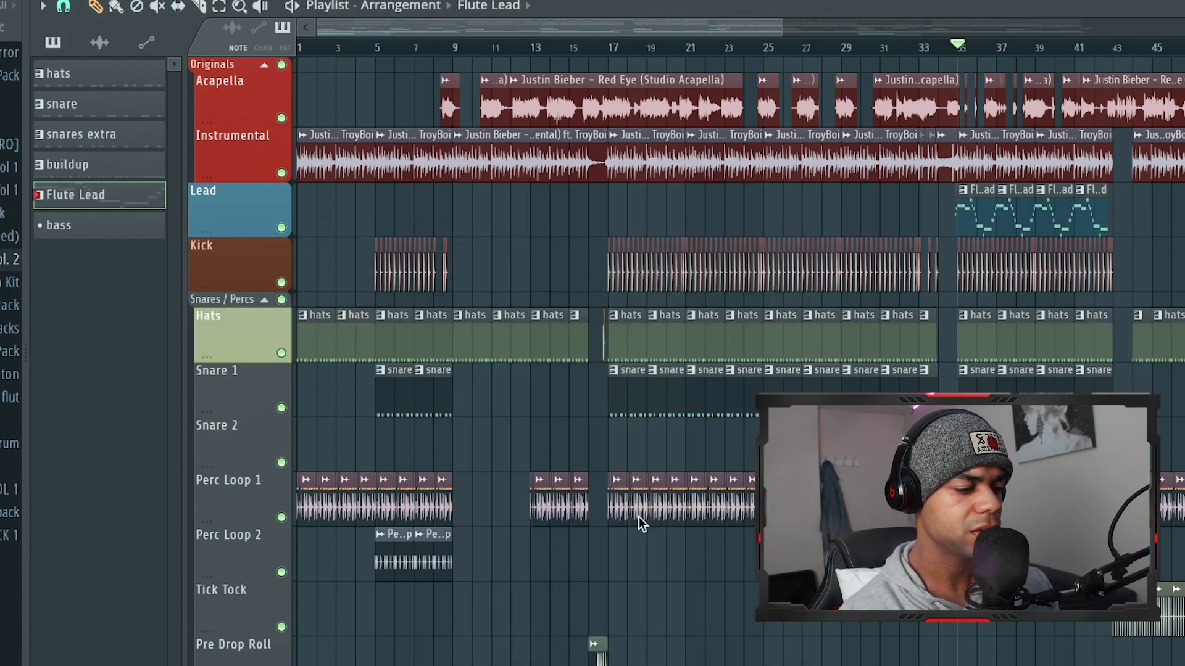
right_click(247, 331)
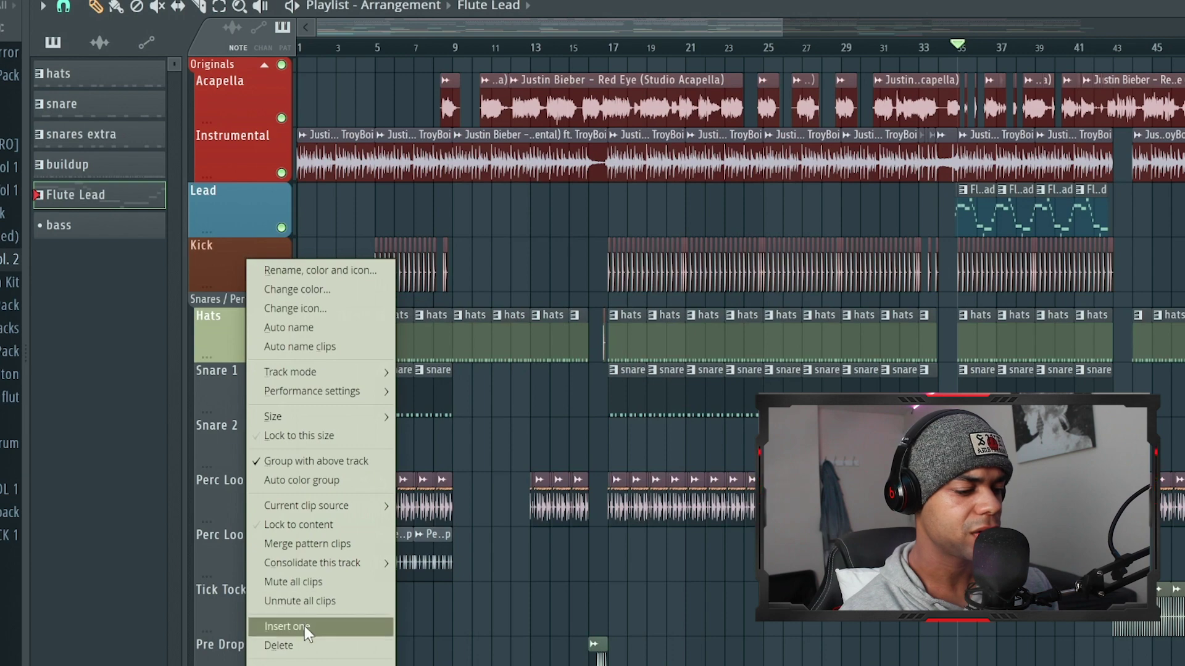
left_click(305, 483)
Colour the Transition 1 playlist track teal green and auto-colour the whole FX's group to match.
scroll(216, 388, "down", 10)
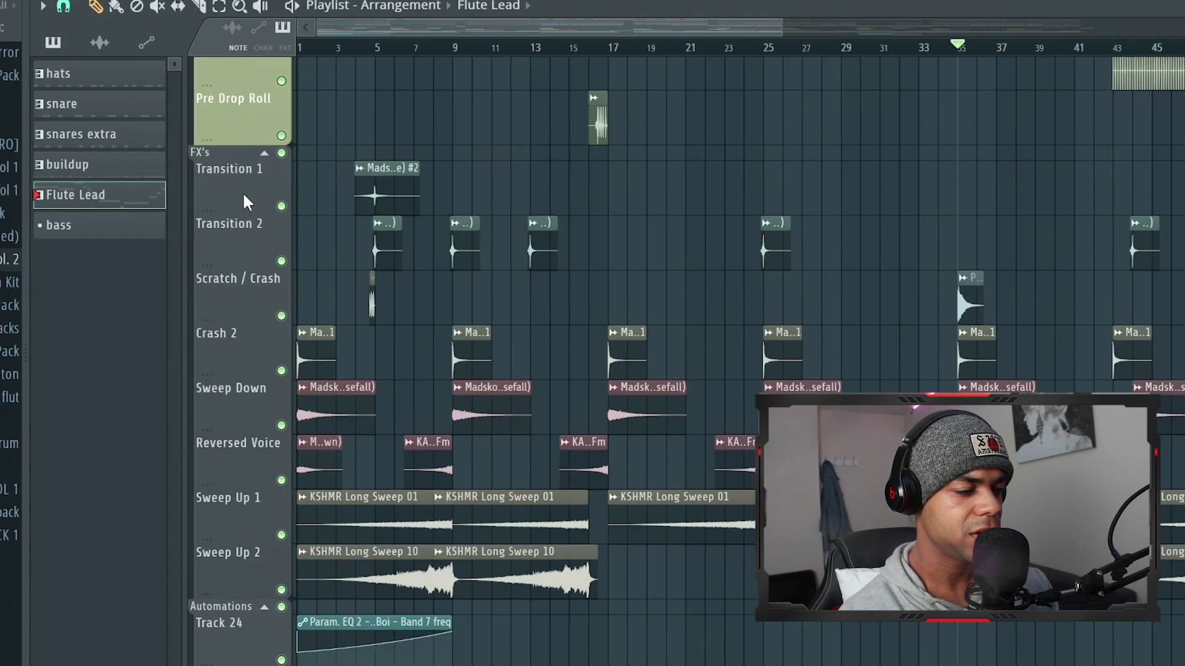
double_click(243, 194)
left_click(450, 185)
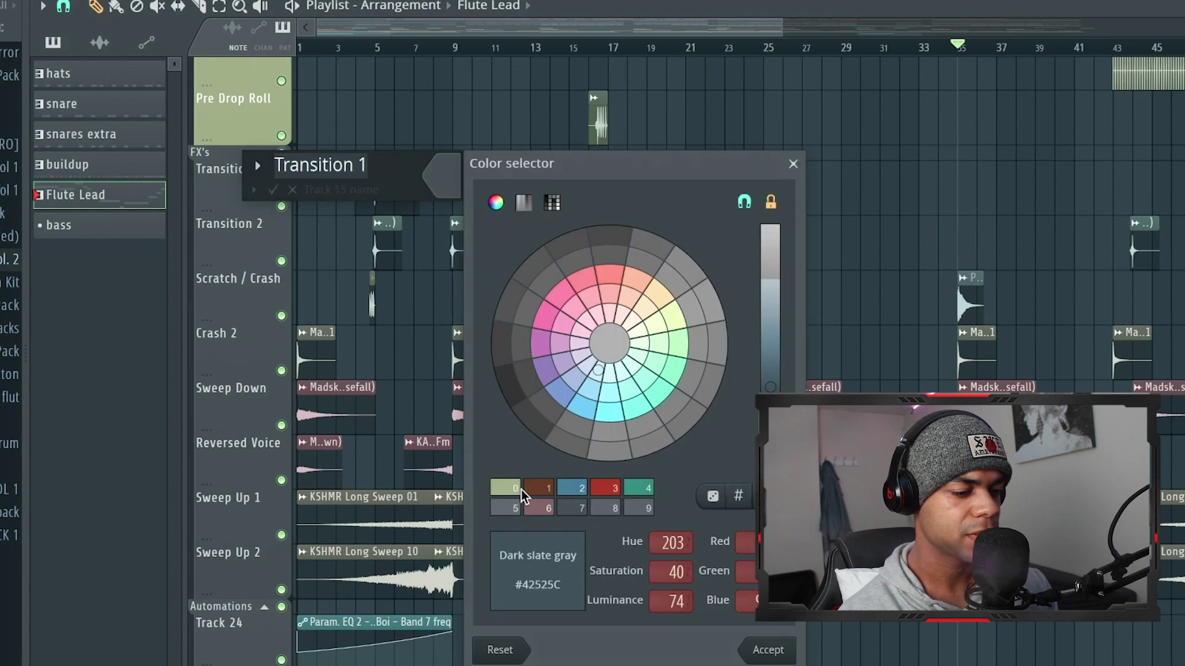
left_click(638, 488)
key("Return")
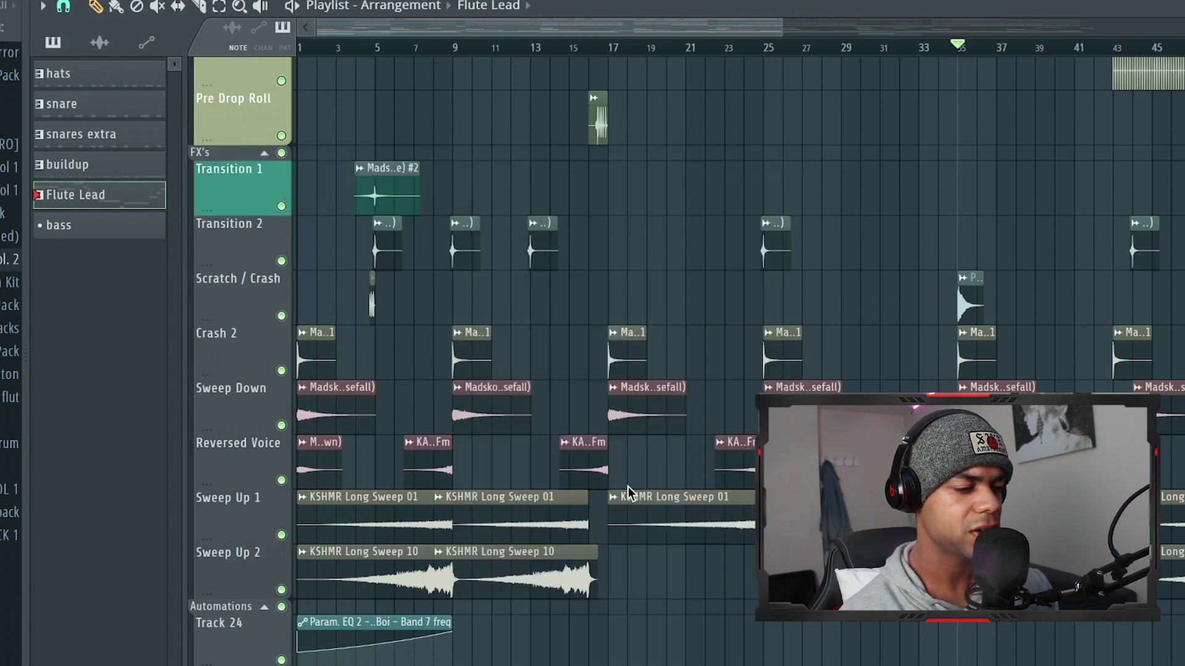
right_click(227, 201)
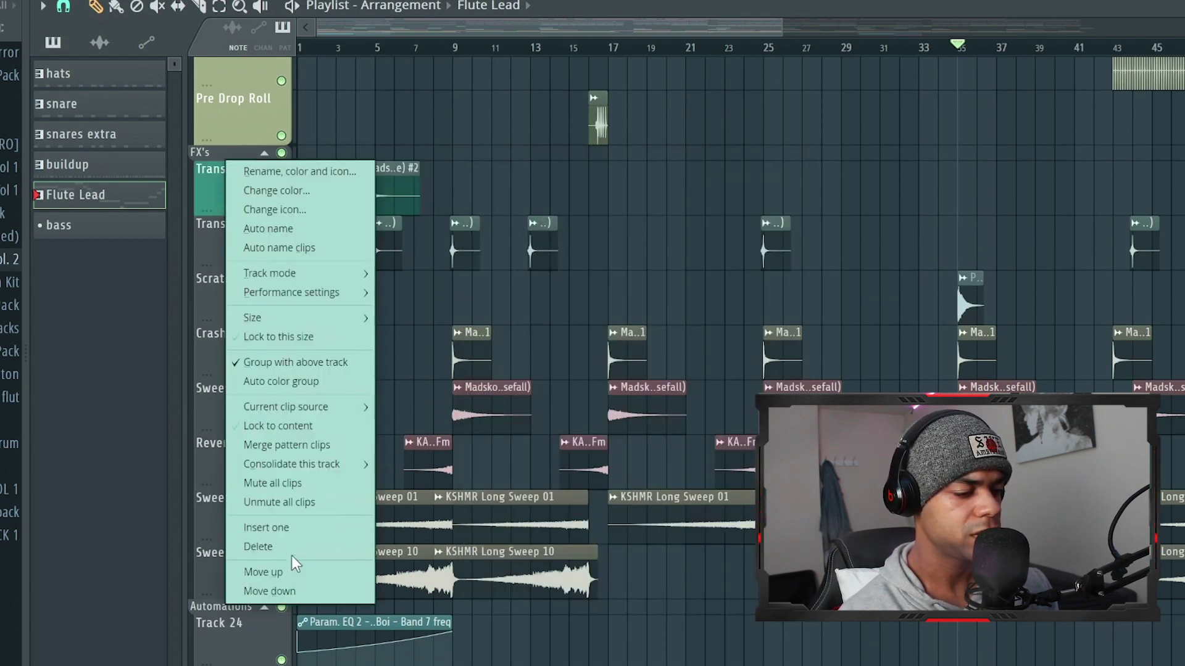
left_click(286, 381)
Colour playlist Track 24 light steel blue (#BBBFCE) and auto-colour the whole Automations group to match.
scroll(216, 343, "down", 6)
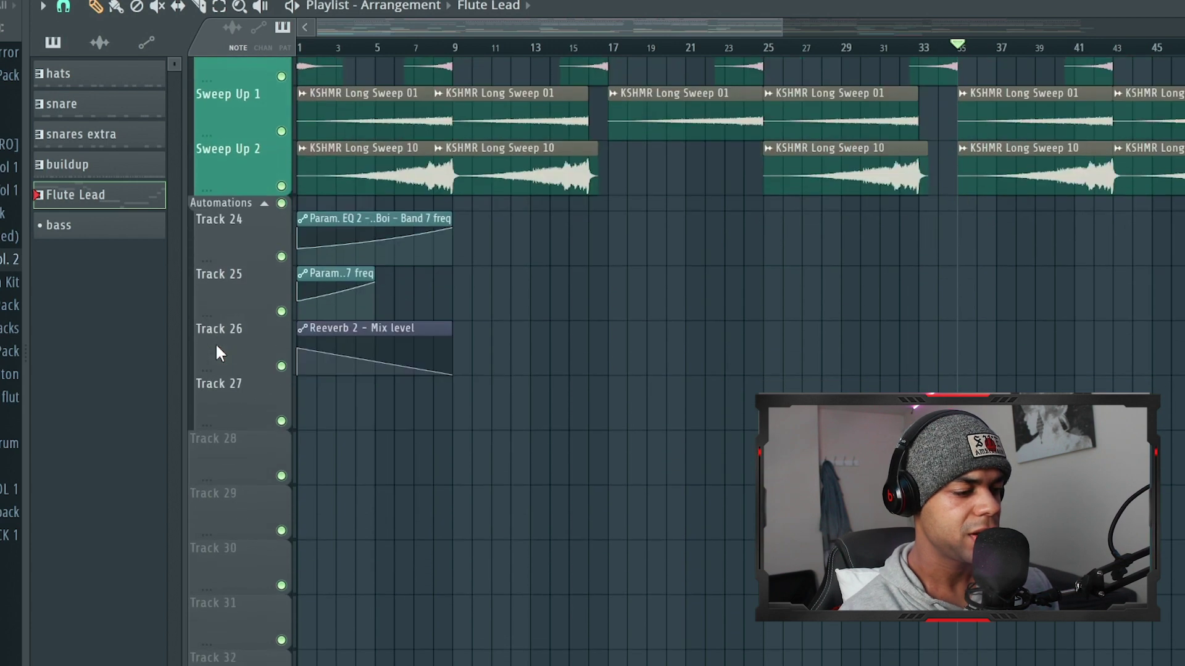
double_click(249, 218)
left_click(458, 220)
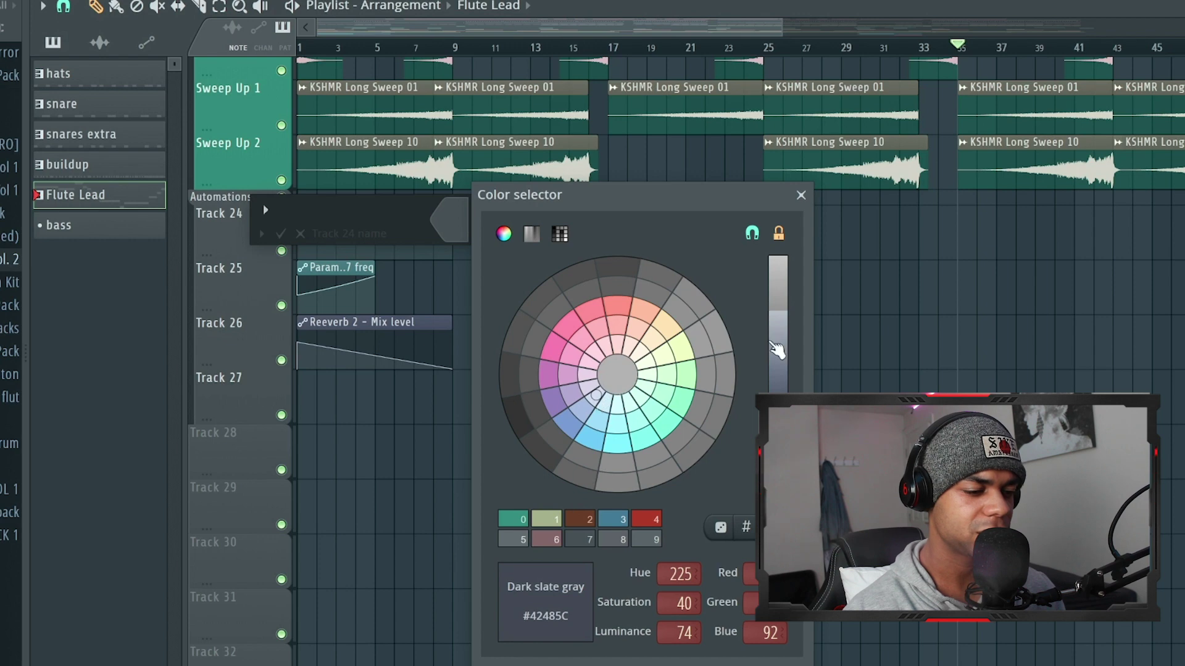
left_click_drag(776, 349, 778, 310)
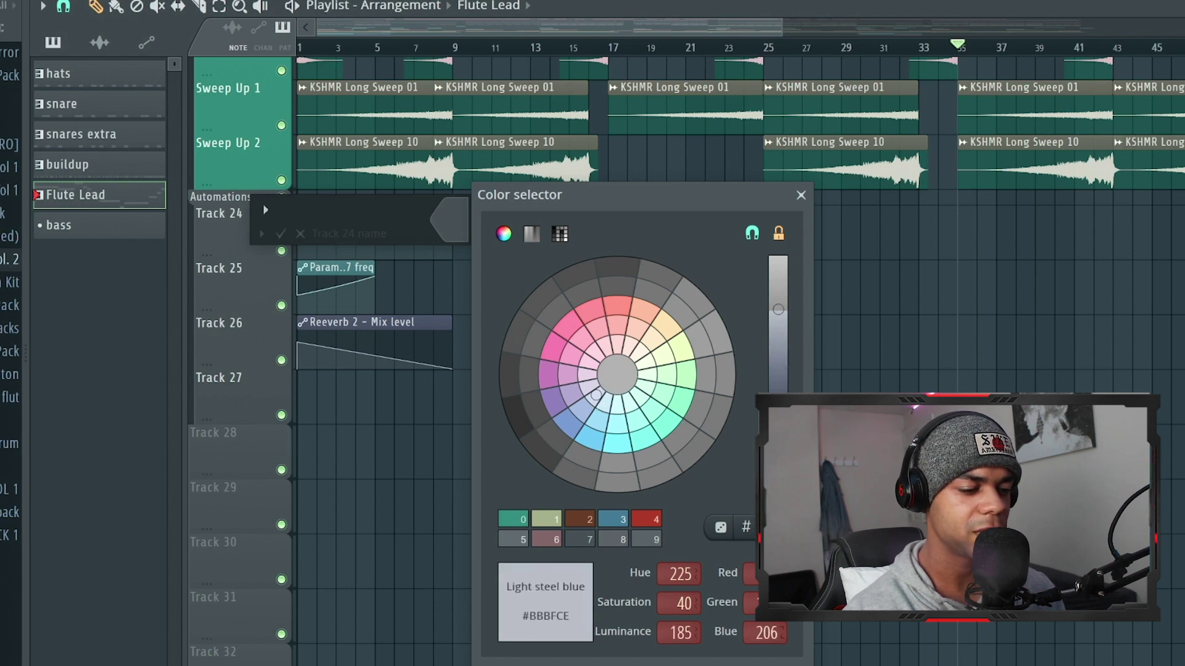
key("Return")
right_click(203, 239)
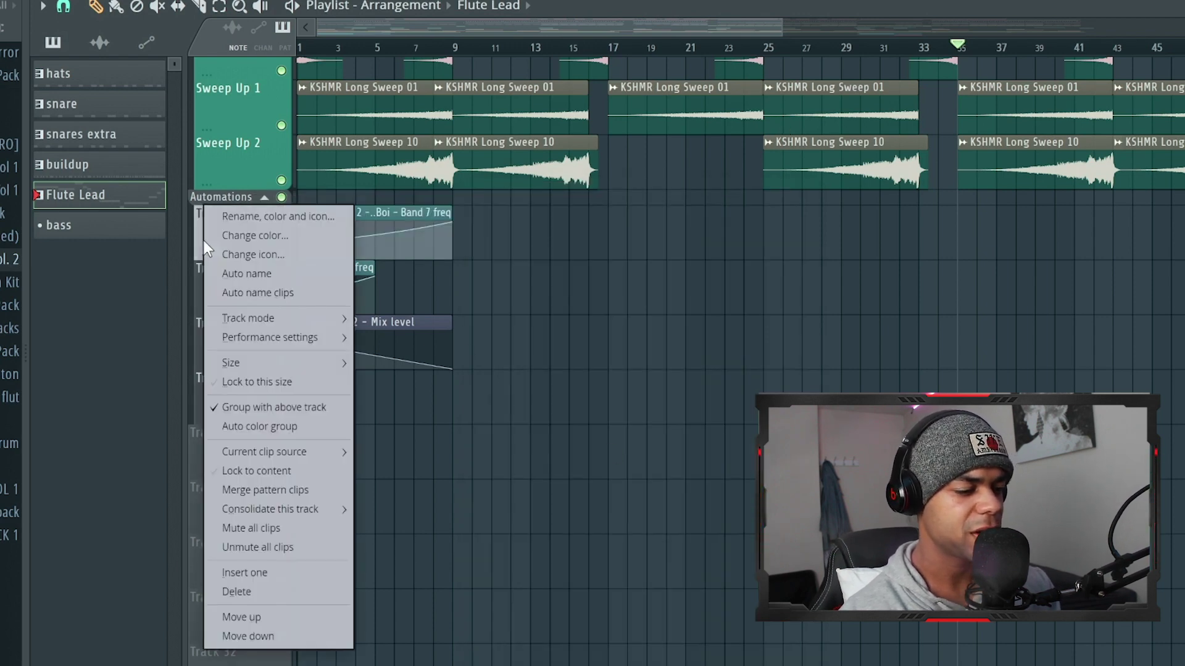
left_click(273, 428)
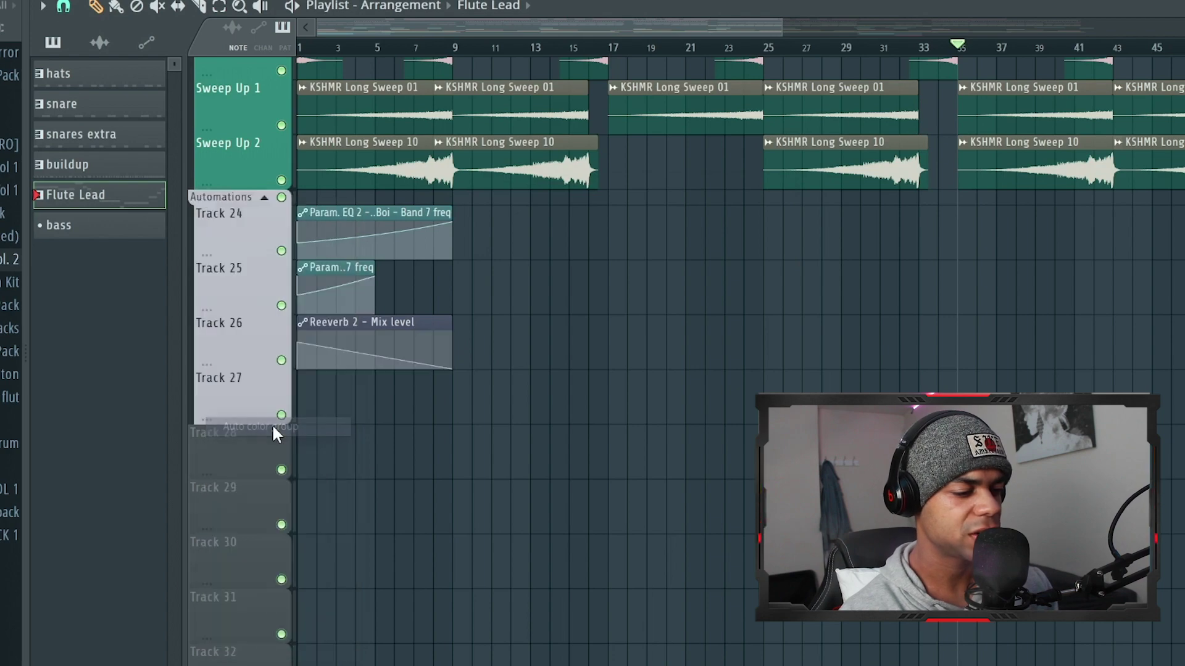
Review the colour-coded playlist groups across the whole arrangement and reopen the mixer to compare its track colours.
scroll(502, 253, "up", 10)
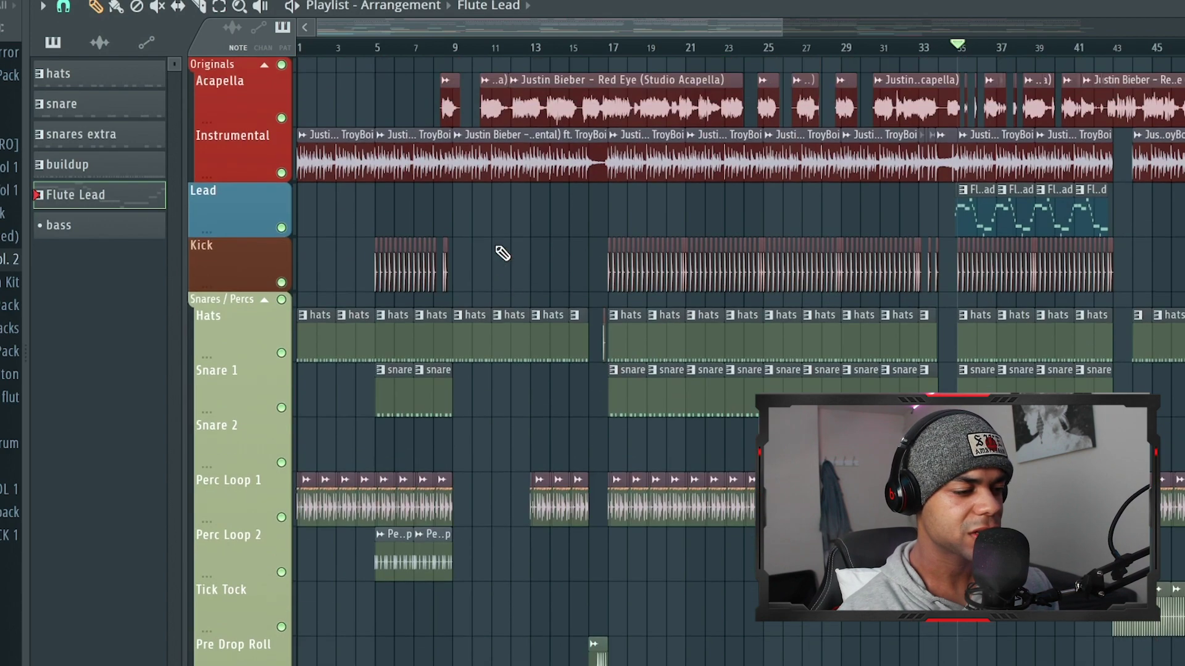
scroll(502, 253, "down", 3)
scroll(502, 253, "down", 10)
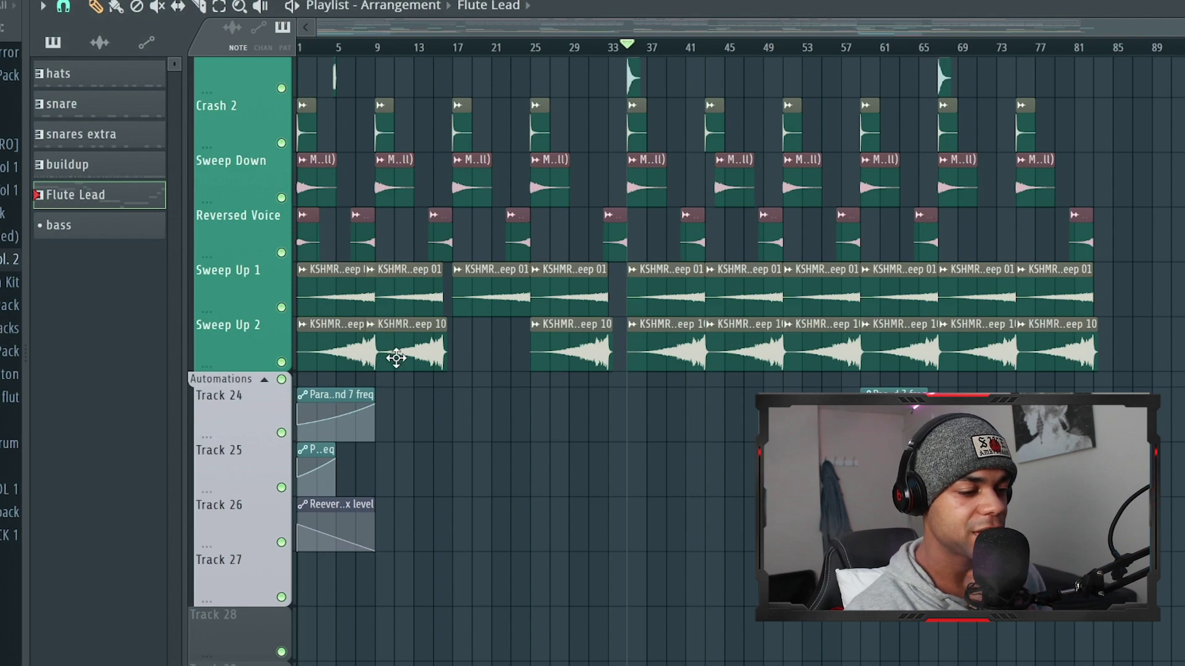
scroll(396, 358, "up", 10)
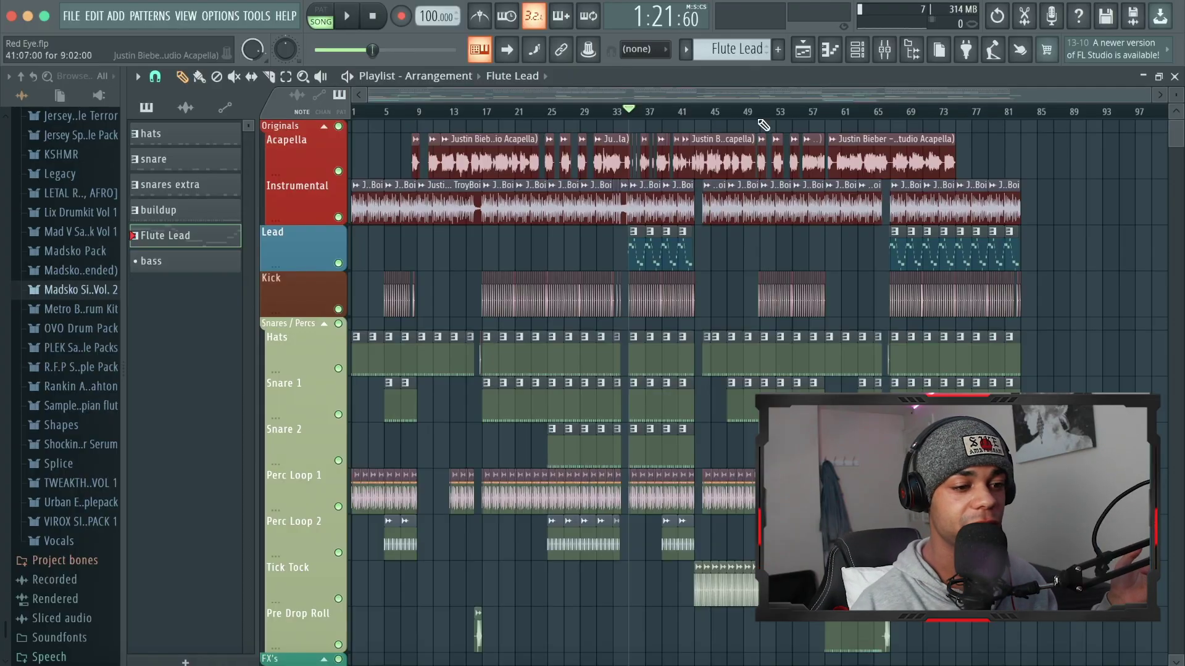
key("F9")
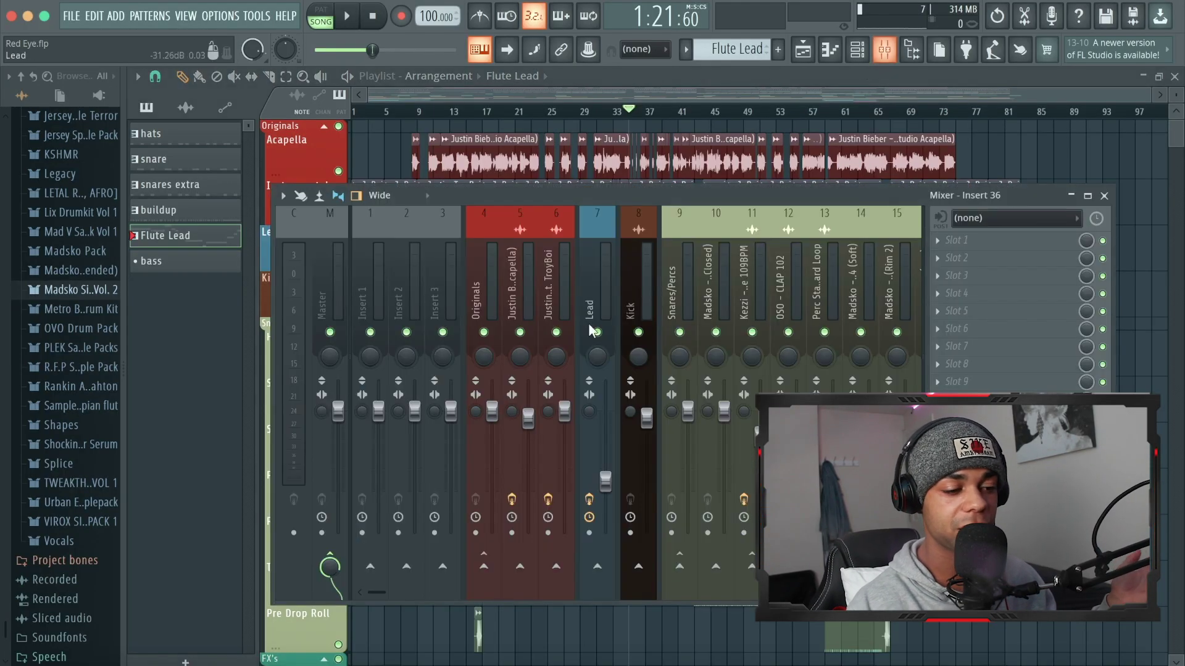